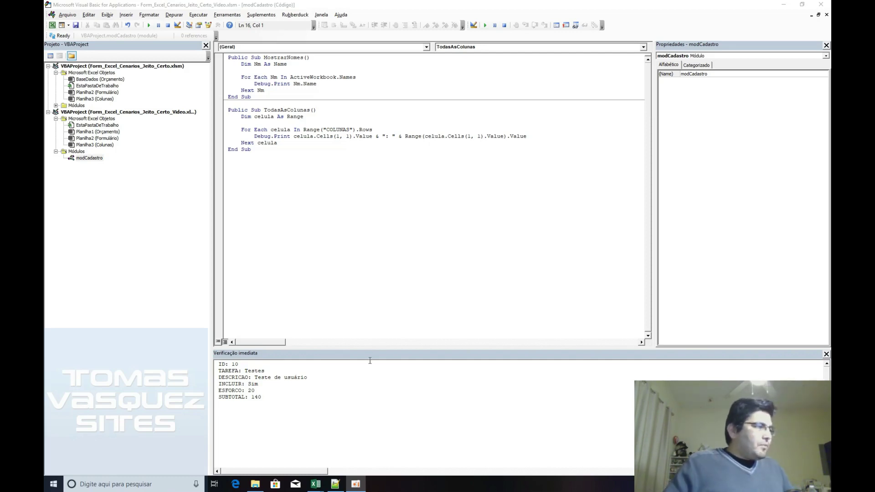
{"action": "left_click", "coordinate": [271, 401]}
{"action": "key", "text": "ctrl+a"}
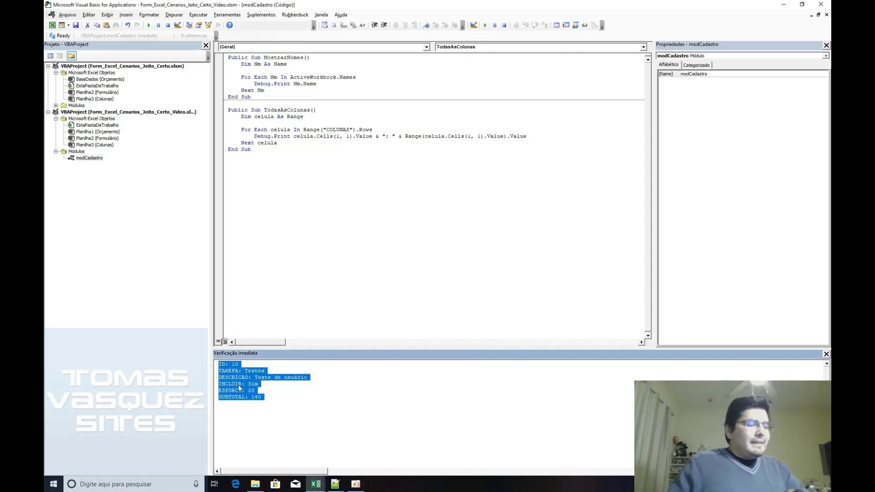
{"action": "key", "text": "Delete"}
{"action": "left_click", "coordinate": [270, 158]}
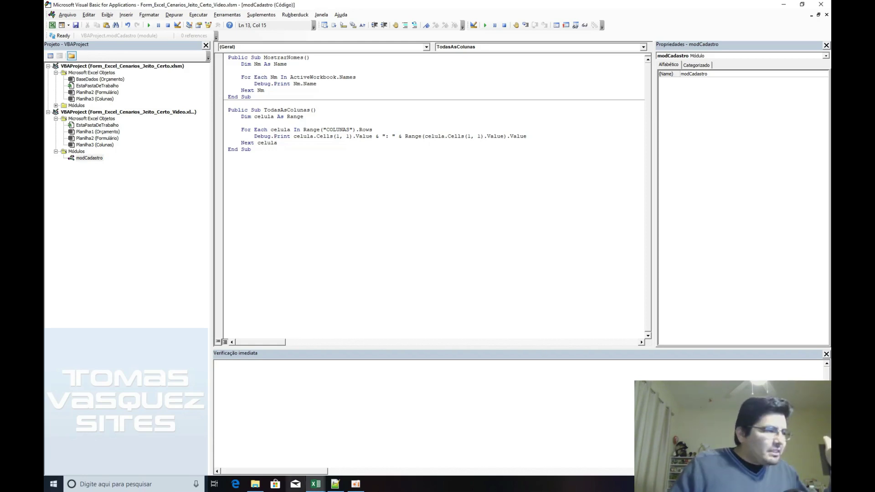
{"action": "left_click", "coordinate": [387, 444]}
{"action": "left_click", "coordinate": [102, 137]}
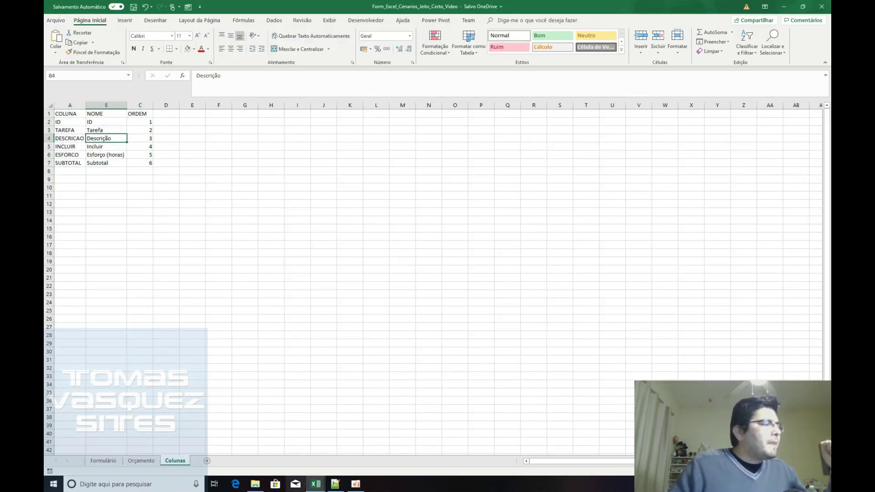
{"action": "left_click", "coordinate": [344, 457]}
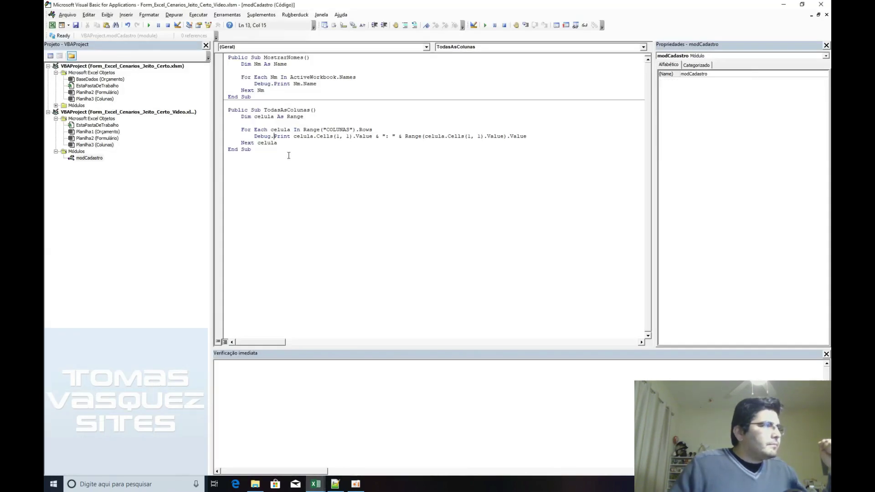
{"action": "key", "text": "F5"}
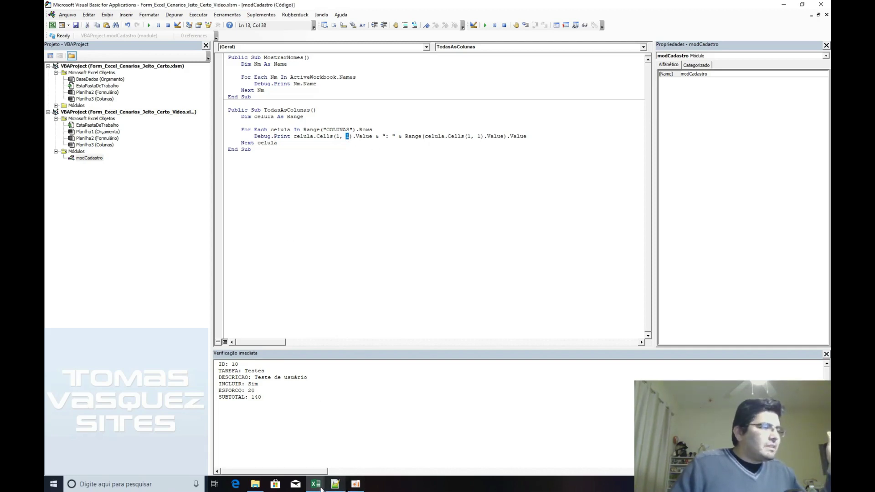
{"action": "left_click", "coordinate": [405, 437]}
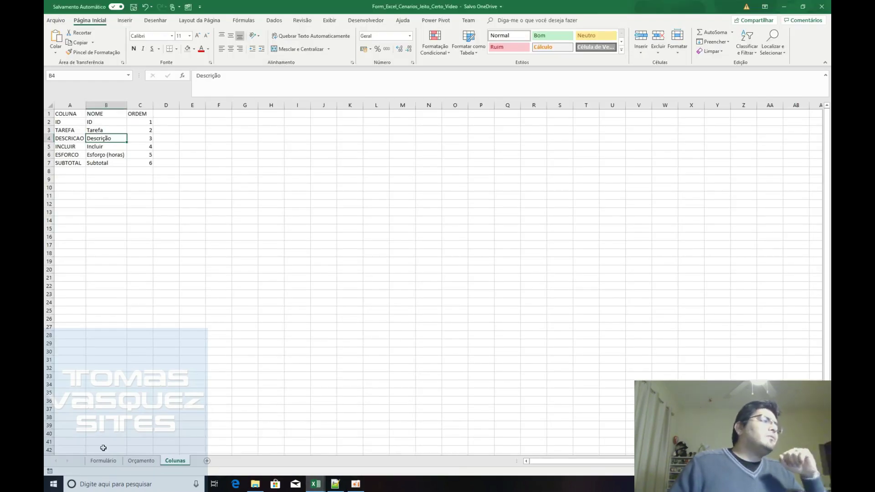
{"action": "left_click", "coordinate": [103, 462]}
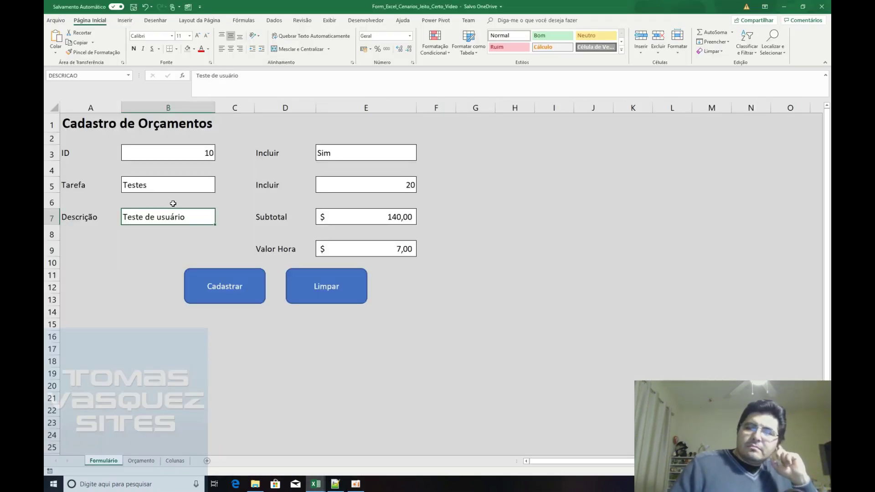
{"action": "mouse_move", "coordinate": [315, 483]}
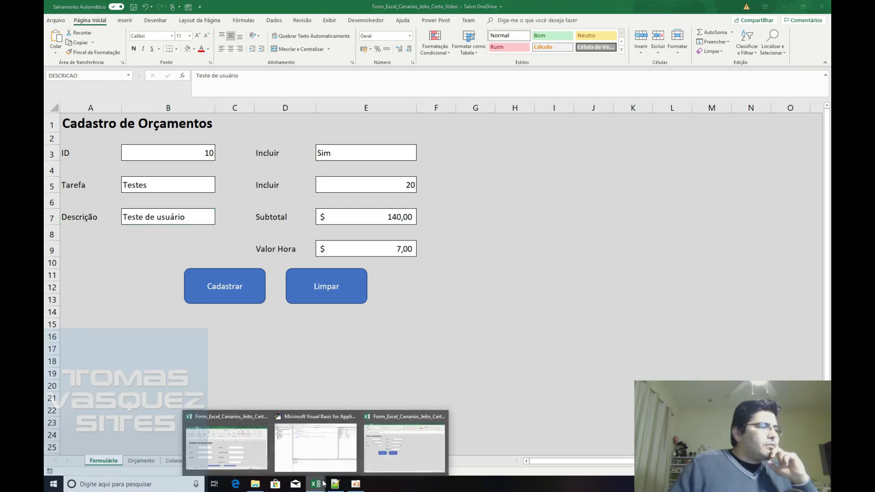
{"action": "left_click", "coordinate": [316, 439]}
{"action": "left_click", "coordinate": [324, 160]}
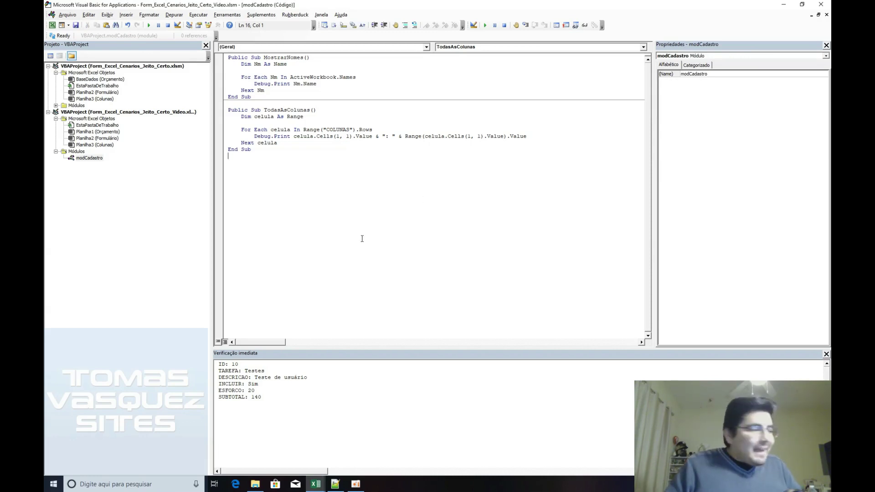
{"action": "left_click", "coordinate": [316, 484]}
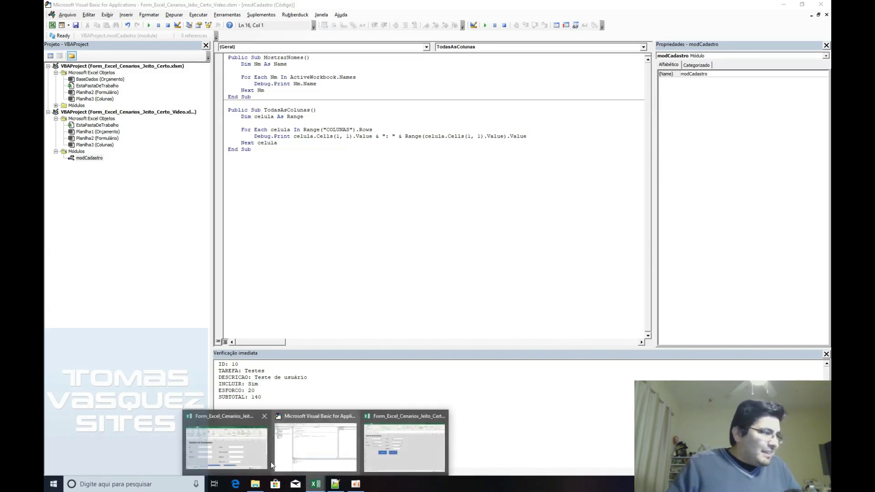
{"action": "left_click", "coordinate": [385, 444]}
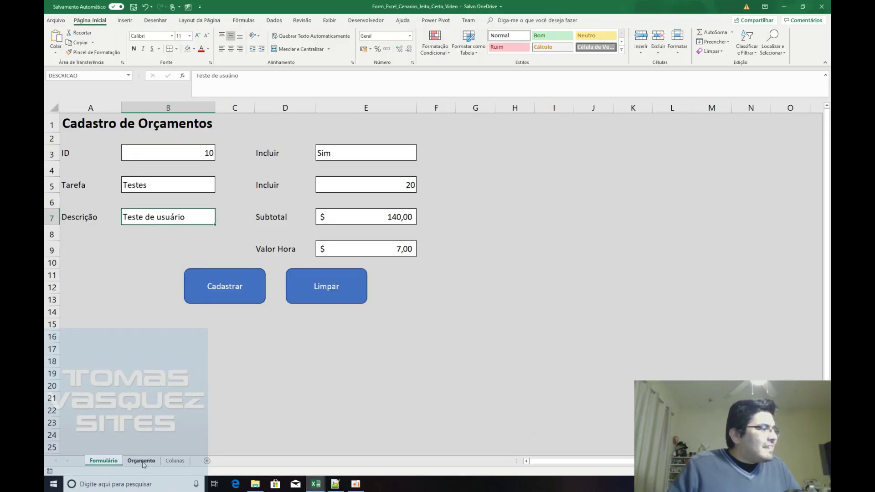
{"action": "left_click", "coordinate": [142, 462]}
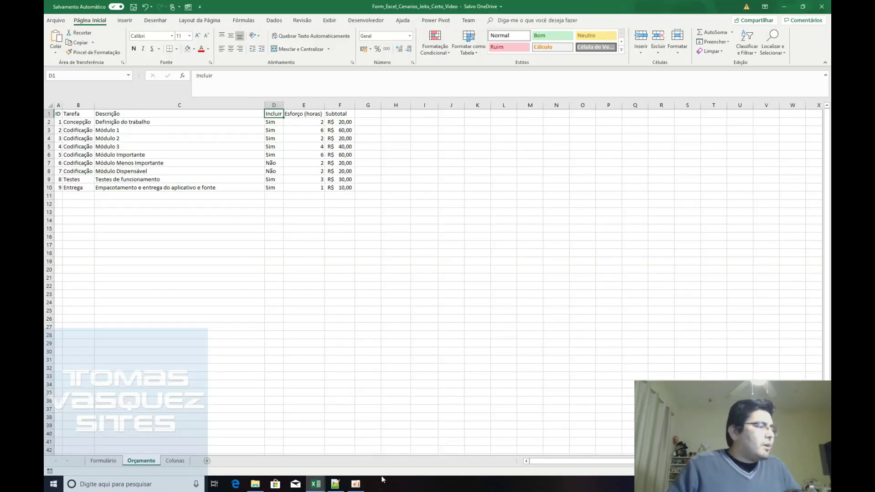
{"action": "left_click", "coordinate": [315, 483]}
{"action": "left_click", "coordinate": [315, 446]}
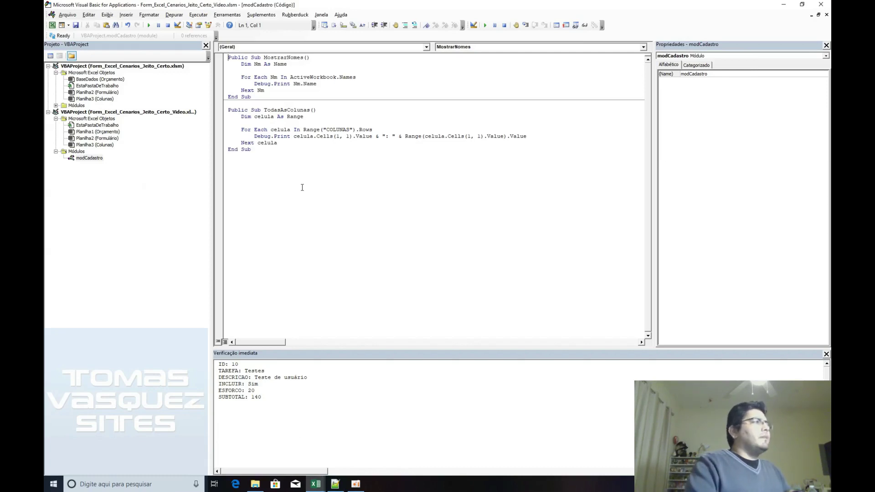
Add an empty Public Sub SalvarDados() procedure above MostrarNomes
{"action": "key", "text": "Return"}
{"action": "key", "text": "Return"}
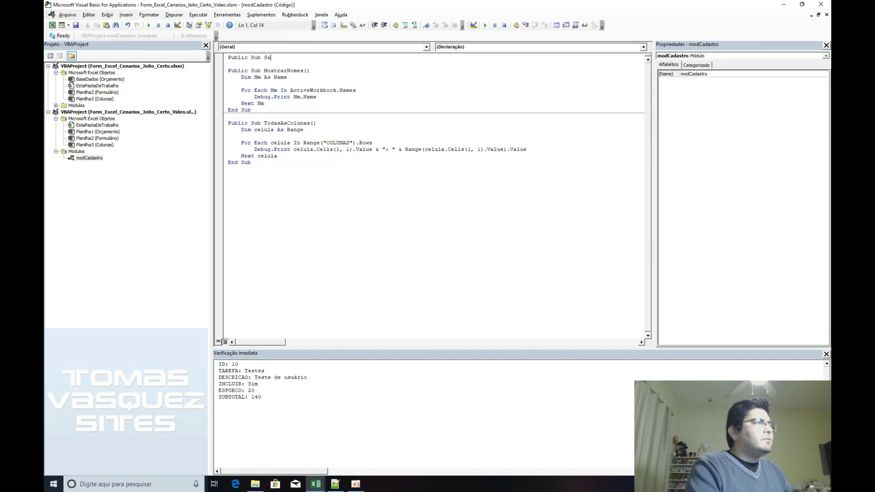
{"action": "type", "text": "Public Sub SalvarDados()"}
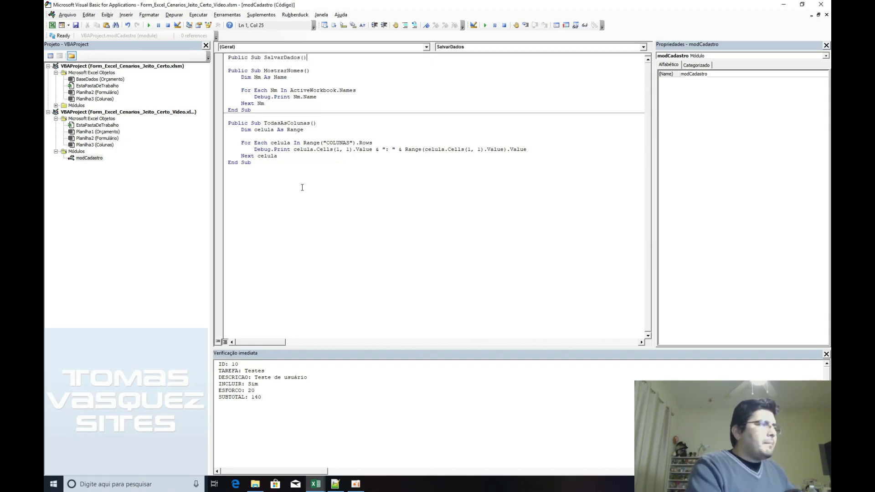
{"action": "key", "text": "Return"}
{"action": "key", "text": "Return"}
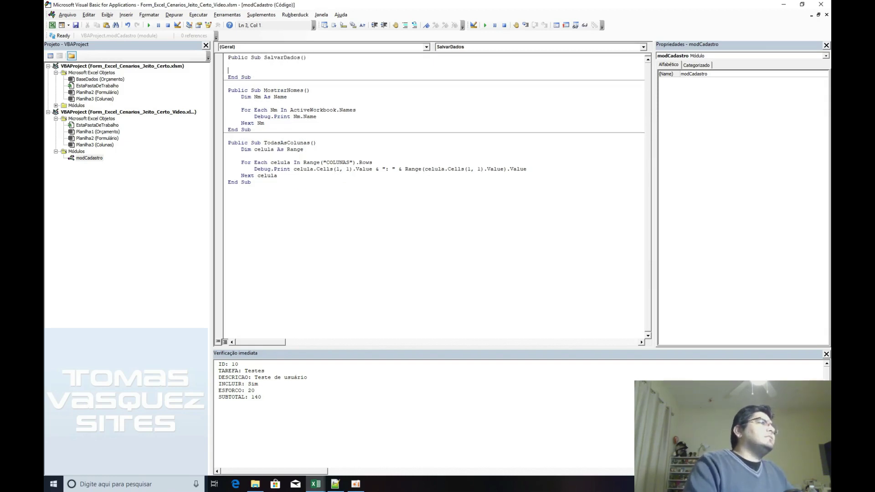
{"action": "left_click", "coordinate": [228, 83]}
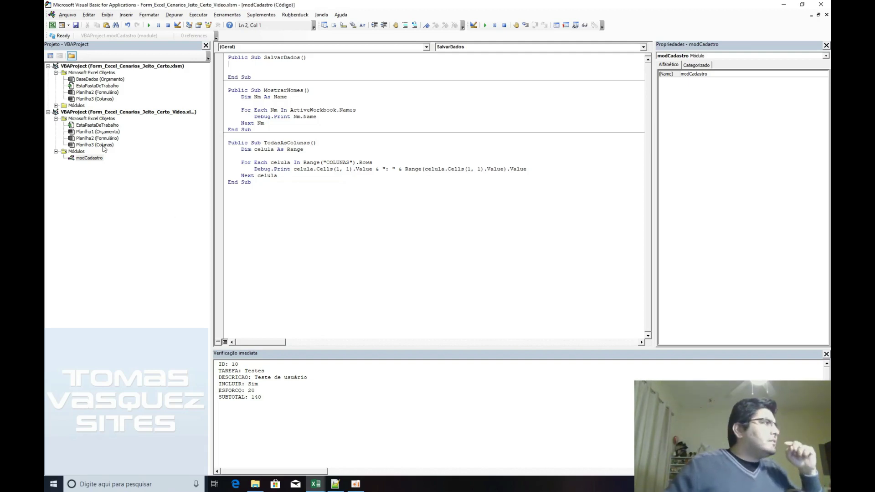
Collapse the first workbook's project tree and briefly check the Excel workbook before returning to the editor
{"action": "left_click", "coordinate": [48, 67]}
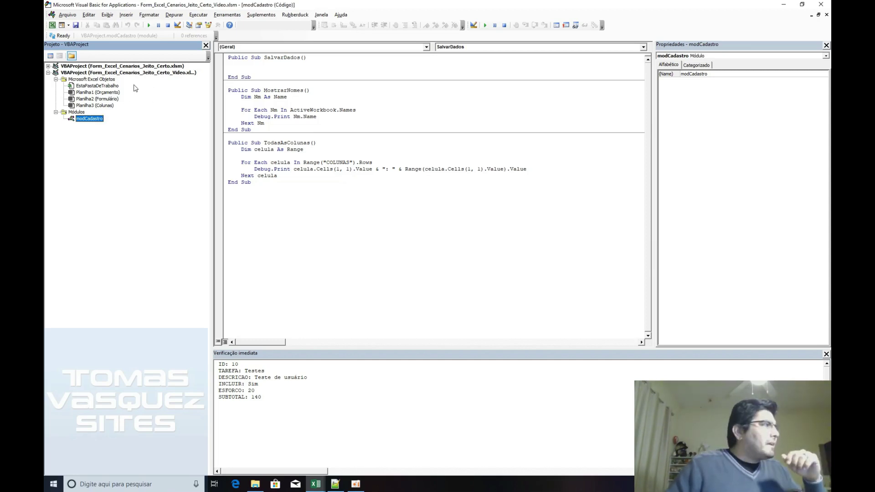
{"action": "left_click", "coordinate": [315, 484]}
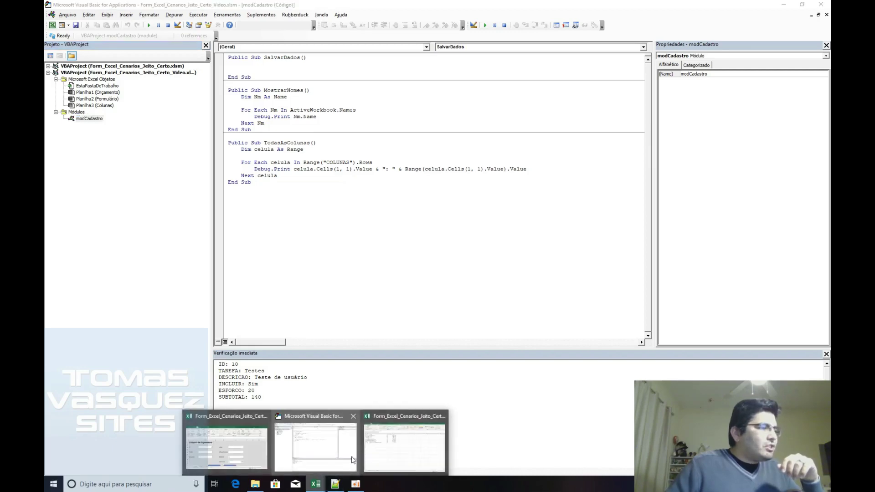
{"action": "left_click", "coordinate": [230, 448]}
{"action": "left_click", "coordinate": [315, 484]}
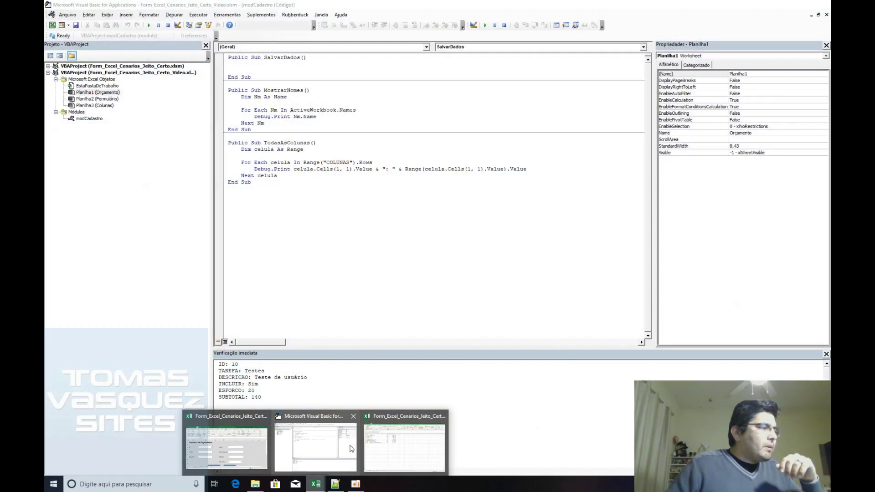
{"action": "left_click", "coordinate": [315, 446]}
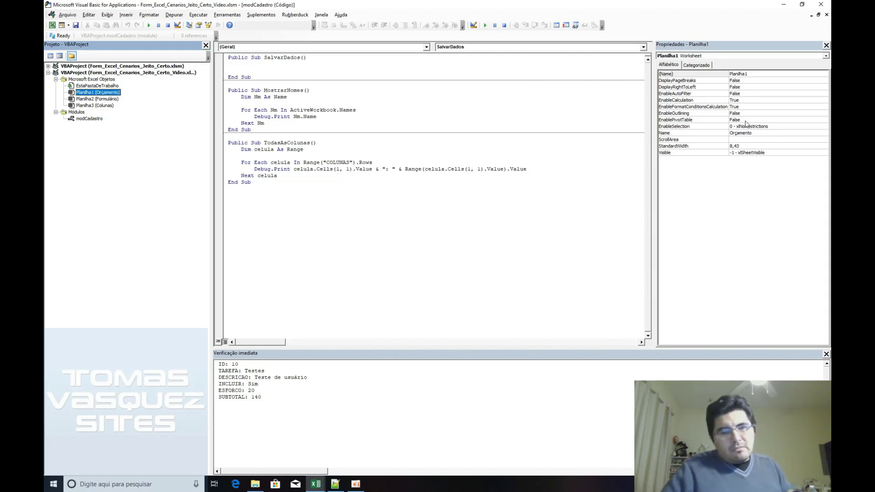
Change the Orçamento sheet's (Name) property from Planilha1 to BaseDados
{"action": "left_click", "coordinate": [709, 75]}
{"action": "type", "text": "Base"}
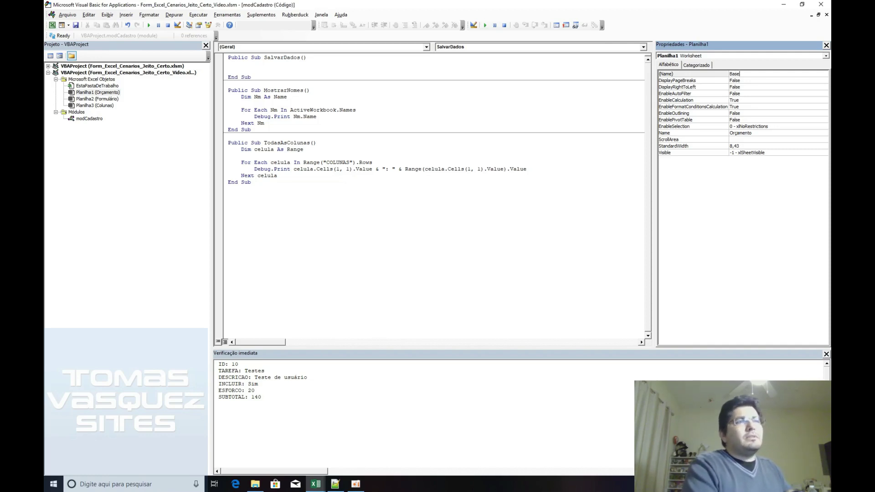
{"action": "type", "text": "Dad"}
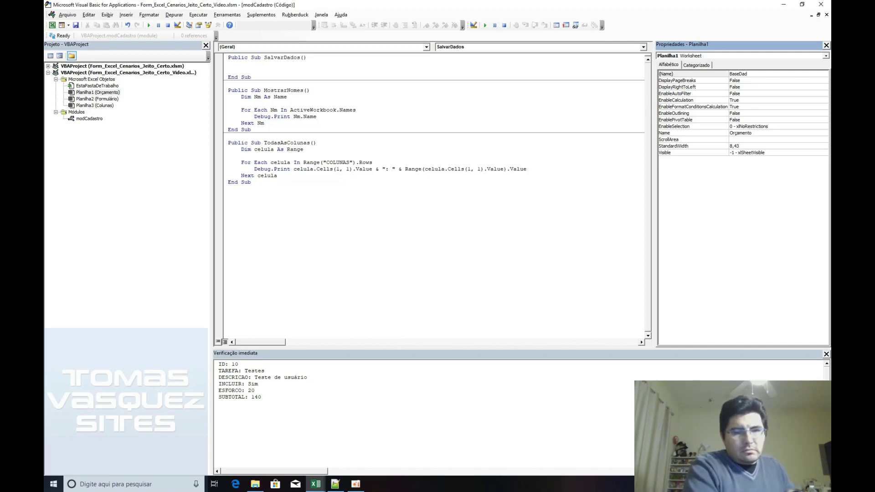
{"action": "type", "text": "os"}
{"action": "key", "text": "Return"}
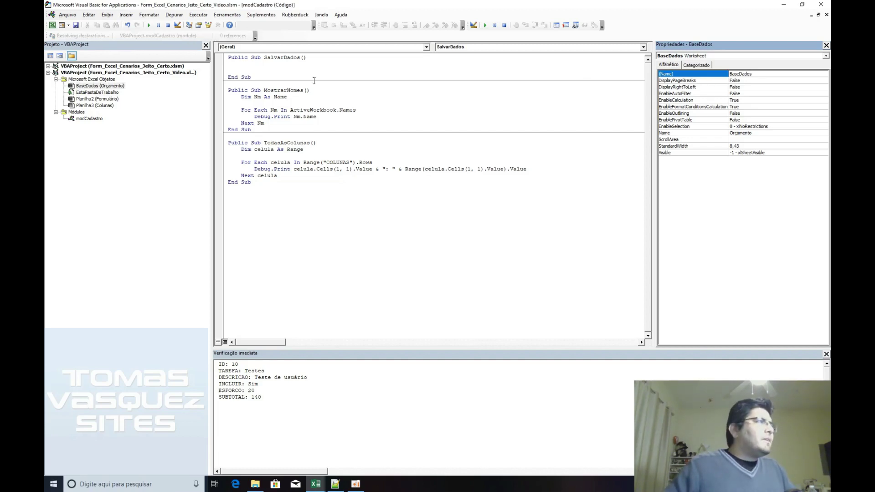
Try a ThisWorkbook.Worksheets reference in SalvarDados, then erase the unfinished line
{"action": "left_click", "coordinate": [299, 64]}
{"action": "type", "text": "This."}
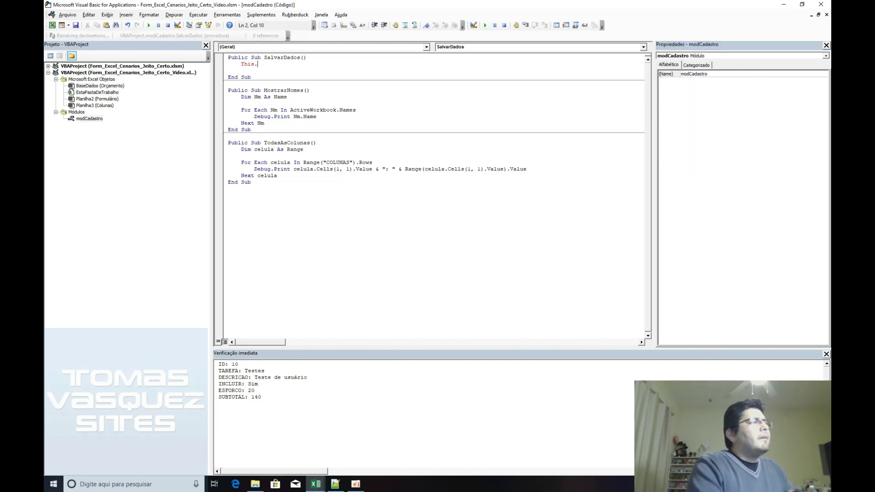
{"action": "key", "text": "BackSpace"}
{"action": "type", "text": "Workbook"}
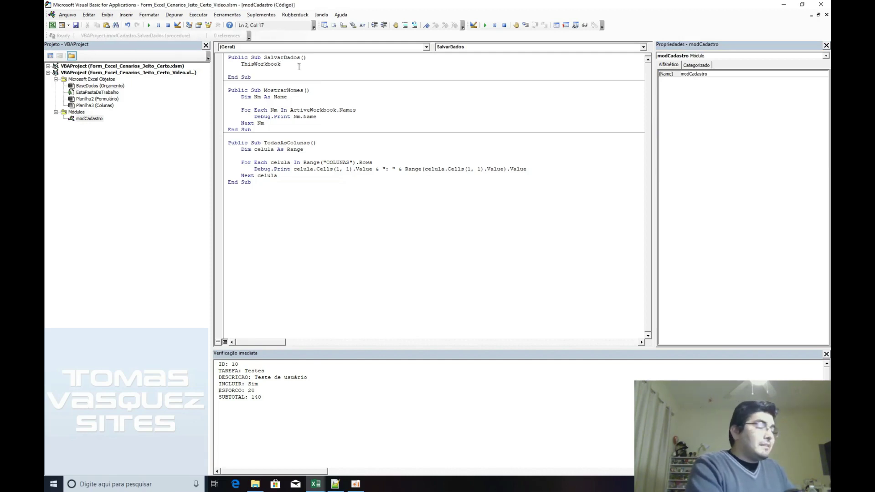
{"action": "type", "text": "."}
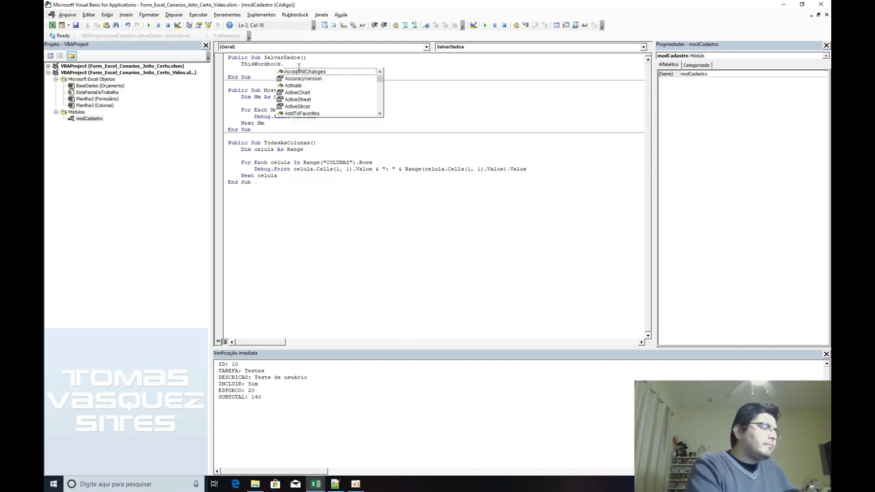
{"action": "type", "text": "wor"}
{"action": "key", "text": "Down"}
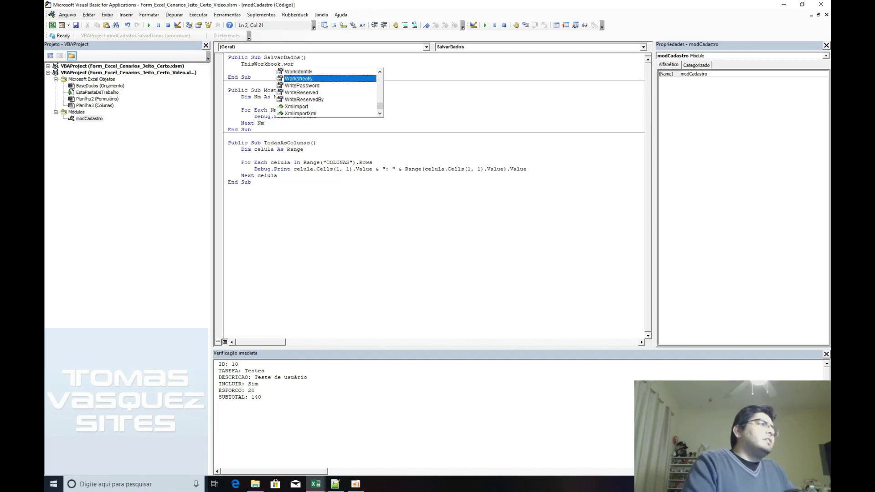
{"action": "key", "text": "Tab"}
{"action": "type", "text": "("}
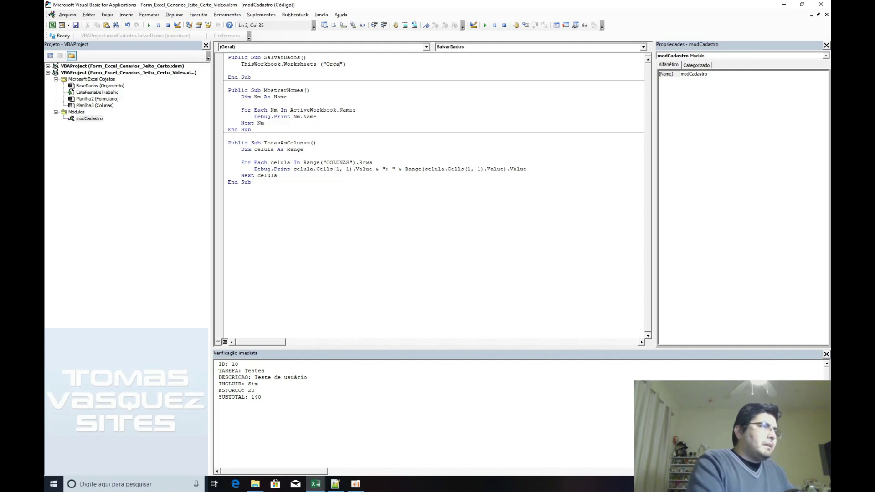
{"action": "type", "text": "s"}
{"action": "key", "text": "End"}
{"action": "type", "text": "."}
{"action": "key", "text": "shift+Home"}
{"action": "type", "text": "Ba"}
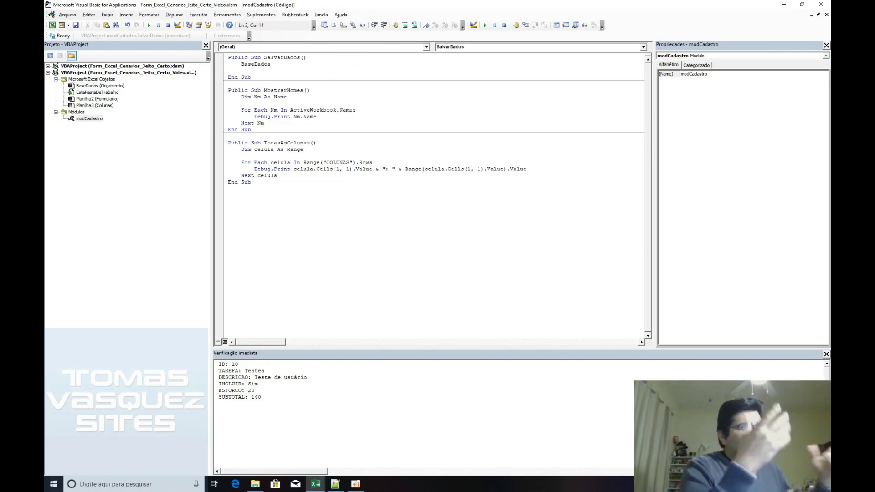
{"action": "type", "text": ".c"}
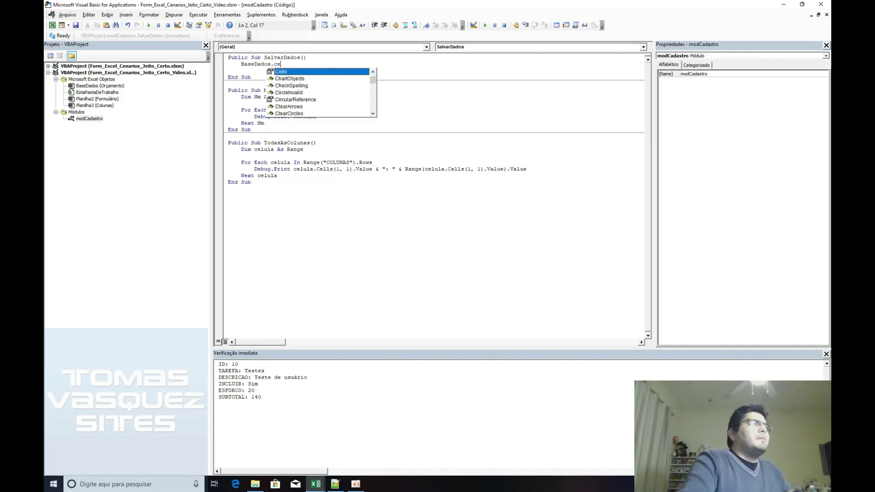
{"action": "type", "text": "e"}
{"action": "key", "text": "BackSpace"}
{"action": "key", "text": "BackSpace"}
{"action": "key", "text": "BackSpace"}
{"action": "key", "text": "BackSpace"}
{"action": "key", "text": "BackSpace"}
{"action": "key", "text": "BackSpace"}
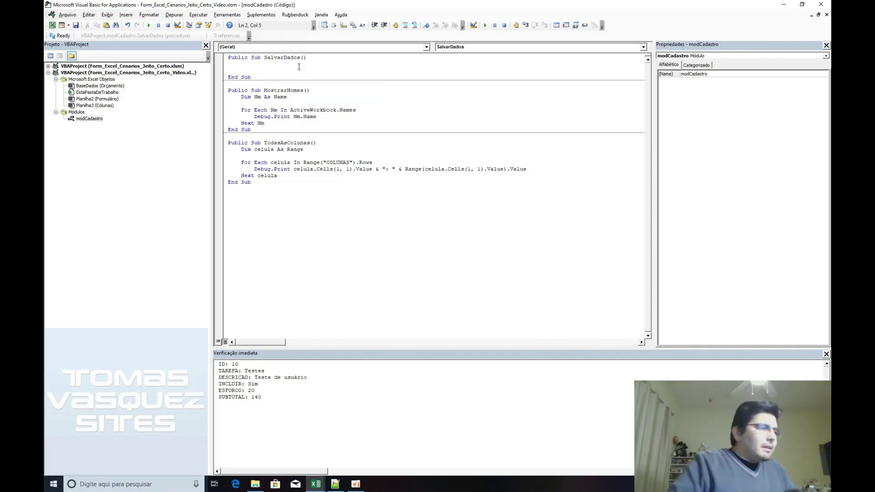
In the Immediate window, clear old output, run ?BaseDados.Name to confirm Orçamento, then clear it
{"action": "left_click", "coordinate": [288, 411]}
{"action": "key", "text": "ctrl+a"}
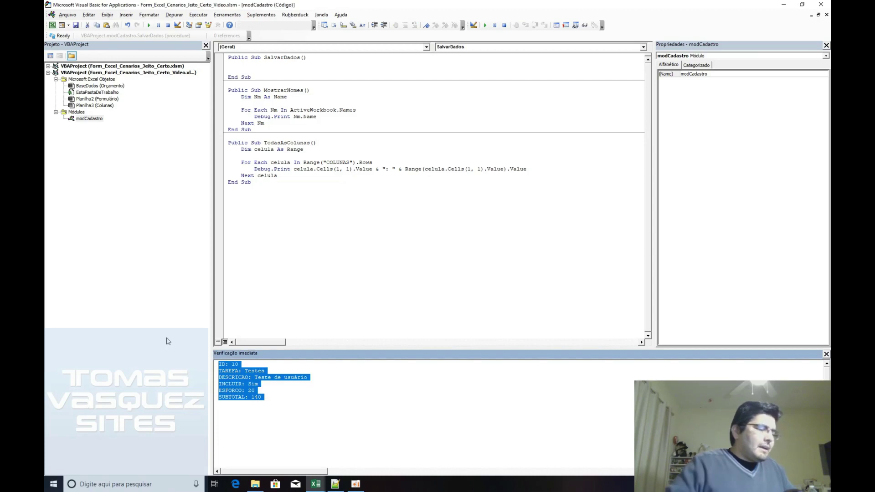
{"action": "type", "text": "?"}
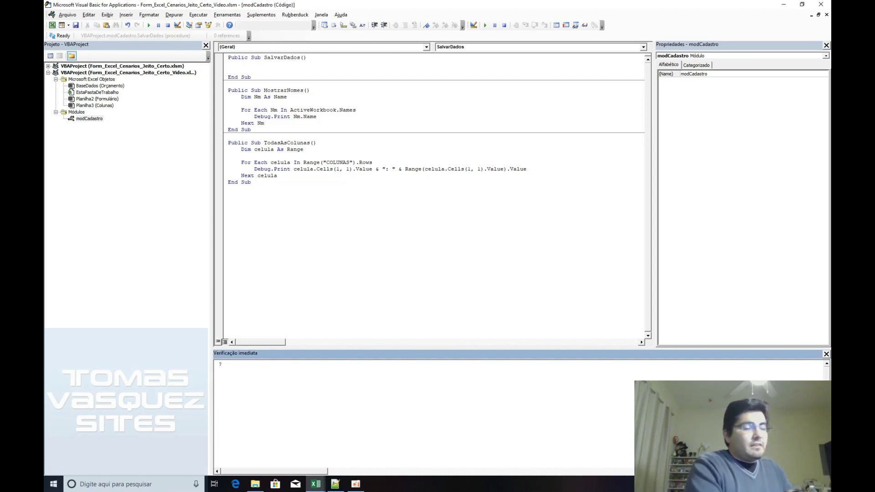
{"action": "type", "text": ".Na"}
{"action": "key", "text": "Tab"}
{"action": "key", "text": "Return"}
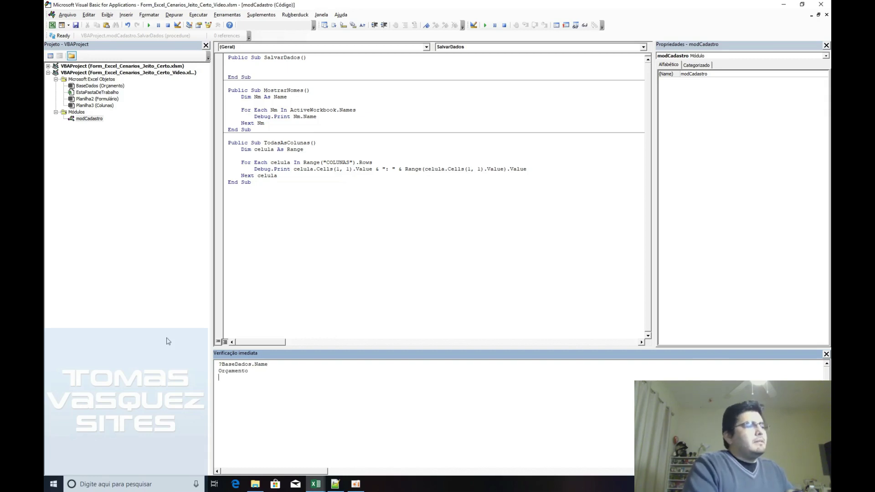
{"action": "key", "text": "shift+Up"}
{"action": "key", "text": "shift+Up"}
{"action": "key", "text": "Delete"}
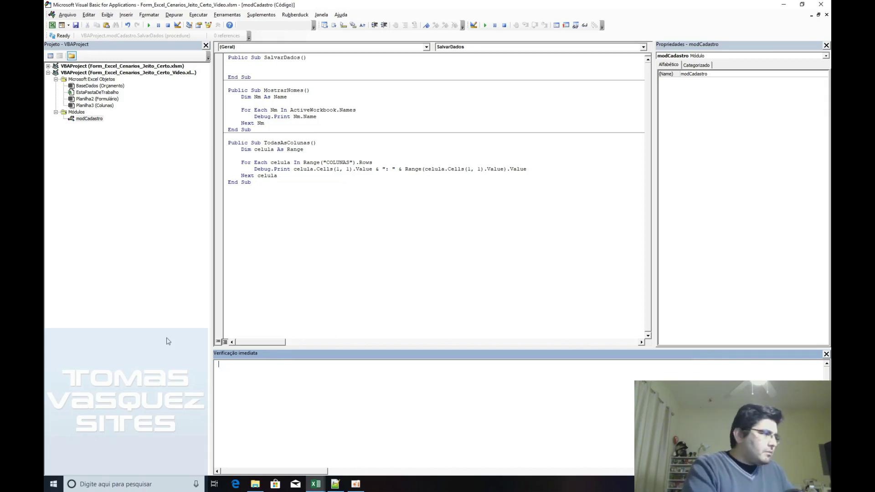
{"action": "left_click", "coordinate": [249, 70]}
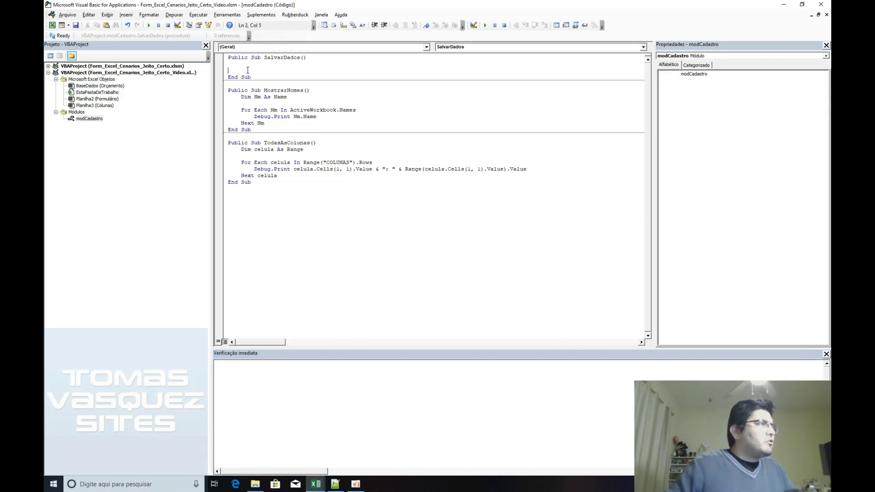
Declare Dim linha As Integer in SalvarDados and set linha = 2
{"action": "key", "text": "Return"}
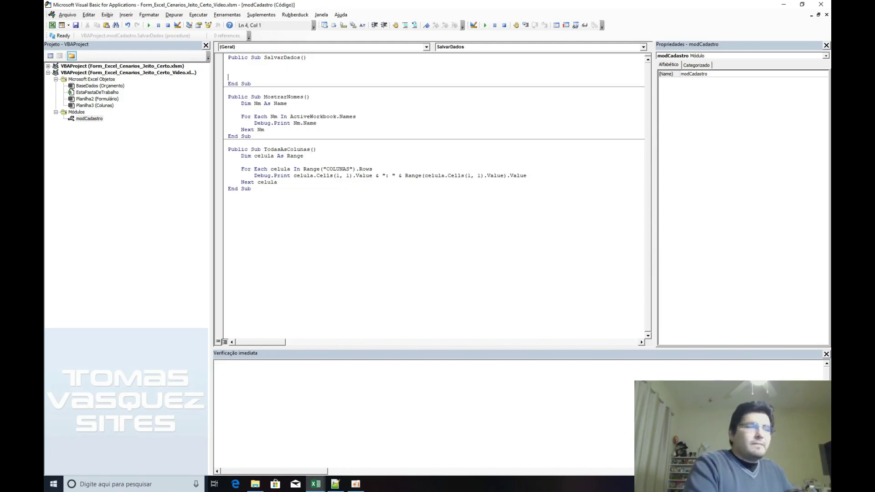
{"action": "key", "text": "BackSpace"}
{"action": "key", "text": "BackSpace"}
{"action": "key", "text": "BackSpace"}
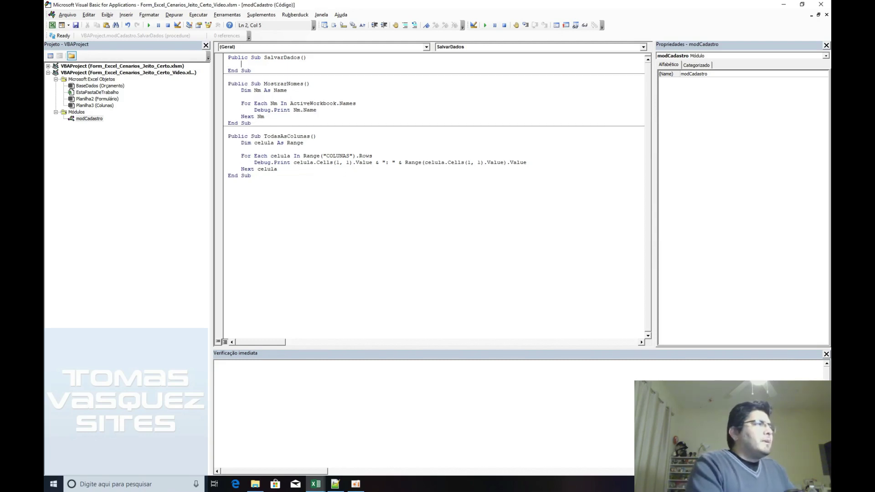
{"action": "type", "text": "Dim "}
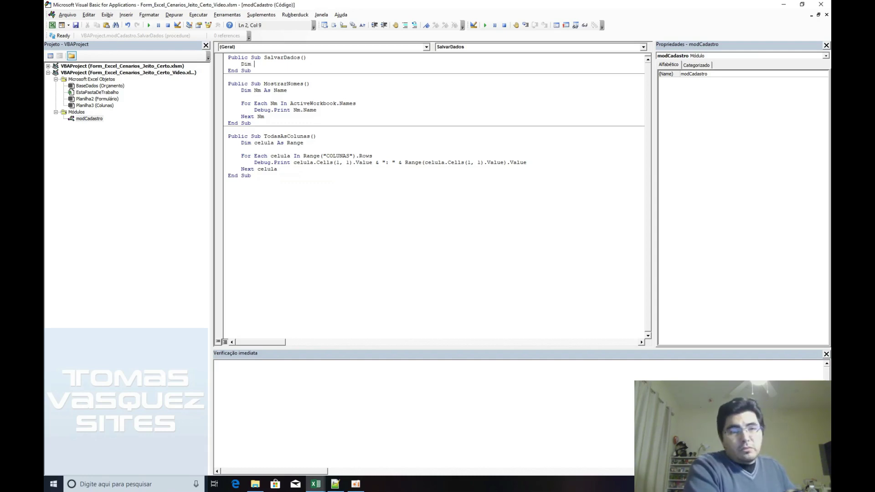
{"action": "type", "text": "linha "}
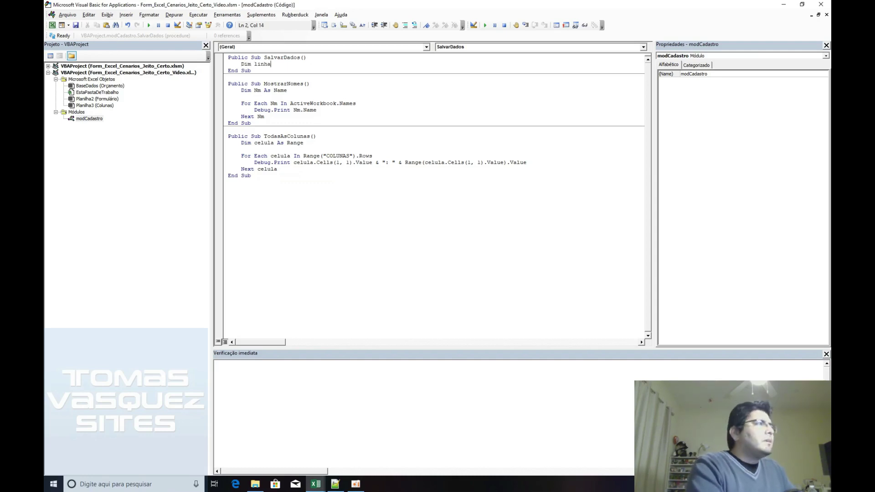
{"action": "type", "text": "As In"}
{"action": "key", "text": "Tab"}
{"action": "key", "text": "Return"}
{"action": "key", "text": "Return"}
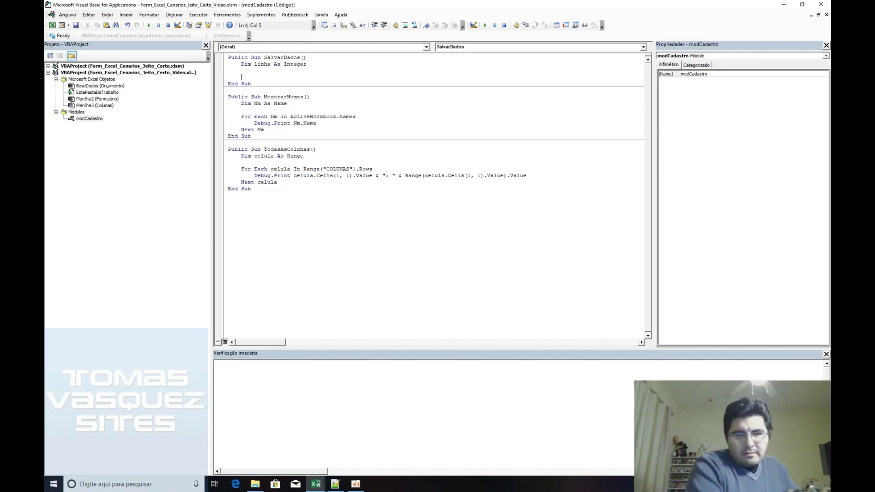
{"action": "type", "text": "linha = 2"}
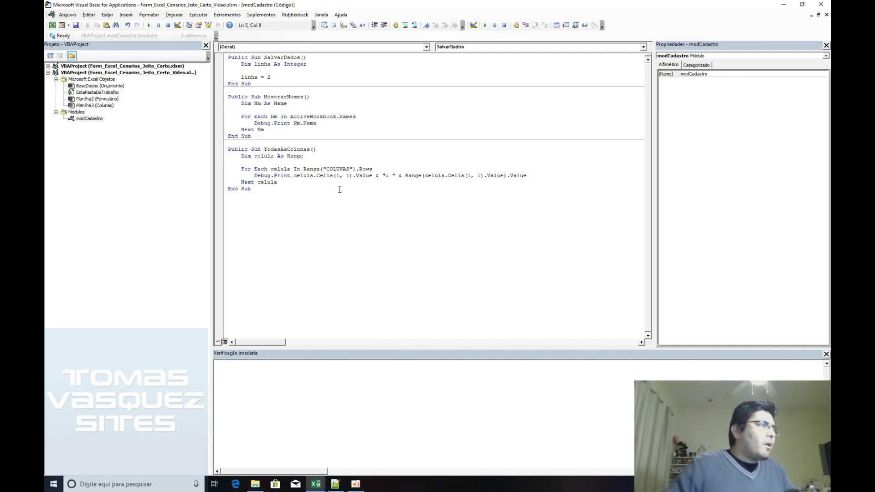
{"action": "left_click", "coordinate": [315, 484]}
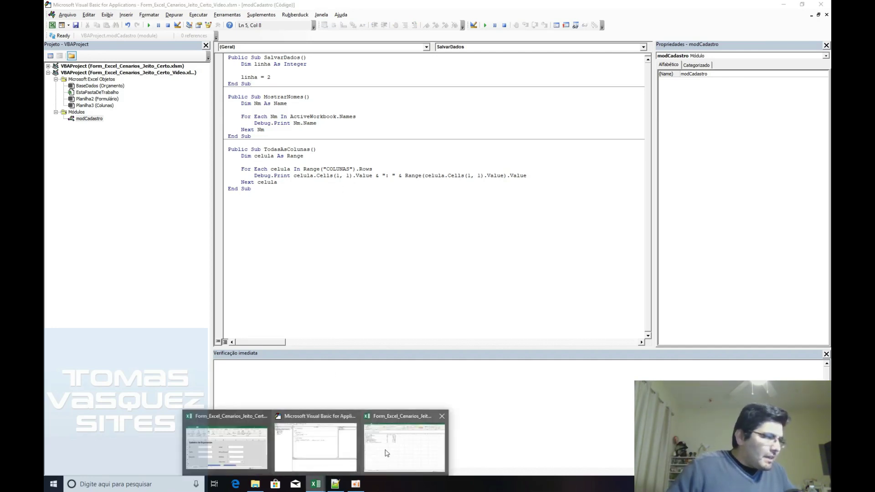
{"action": "left_click", "coordinate": [386, 452]}
Inspect the Orçamento headers and first data row A2:F2 where the task rows begin
{"action": "left_click", "coordinate": [180, 156]}
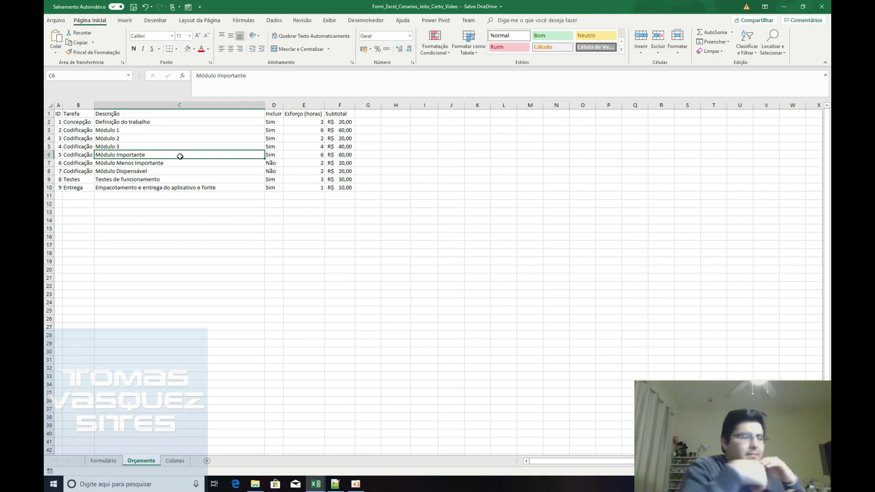
{"action": "key", "text": "Up"}
{"action": "key", "text": "Up"}
{"action": "key", "text": "Up"}
{"action": "key", "text": "Up"}
{"action": "key", "text": "Left"}
{"action": "key", "text": "Left"}
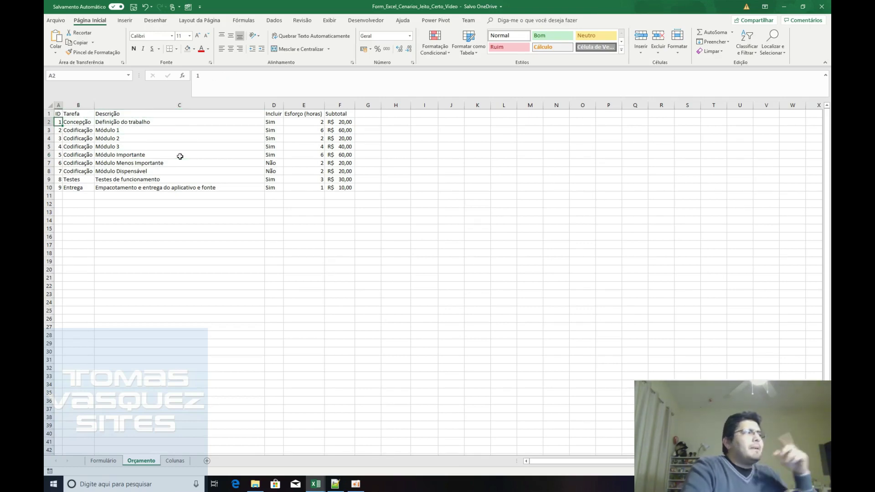
{"action": "key", "text": "Up"}
{"action": "key", "text": "Right"}
{"action": "key", "text": "Right"}
{"action": "key", "text": "Right"}
{"action": "key", "text": "Right"}
{"action": "key", "text": "Down"}
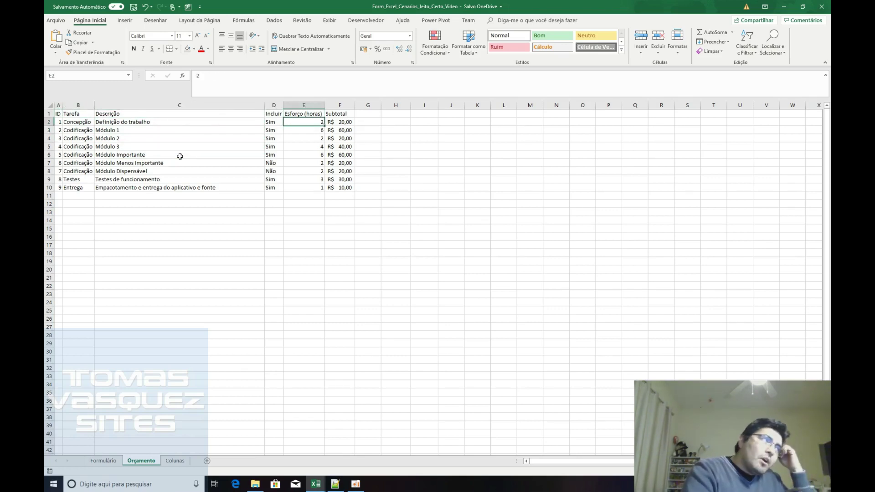
{"action": "key", "text": "Left"}
{"action": "key", "text": "Left"}
{"action": "key", "text": "Left"}
{"action": "key", "text": "Left"}
{"action": "key", "text": "Right"}
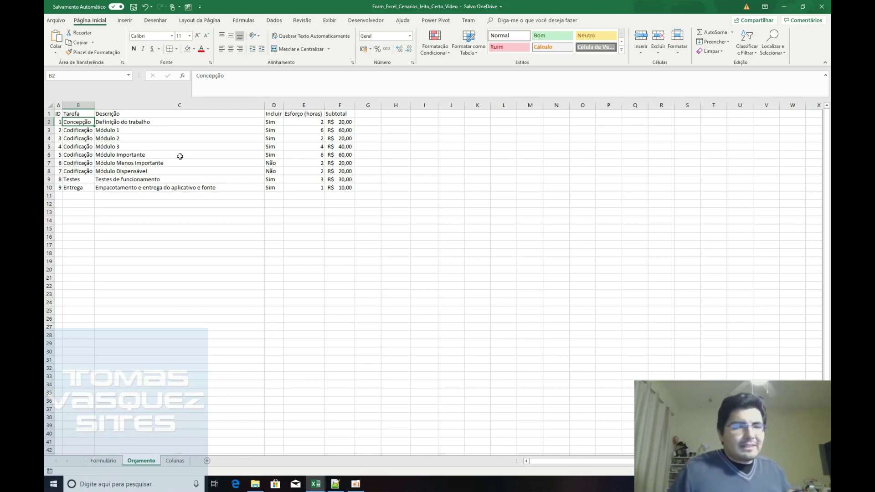
{"action": "key", "text": "alt+Tab"}
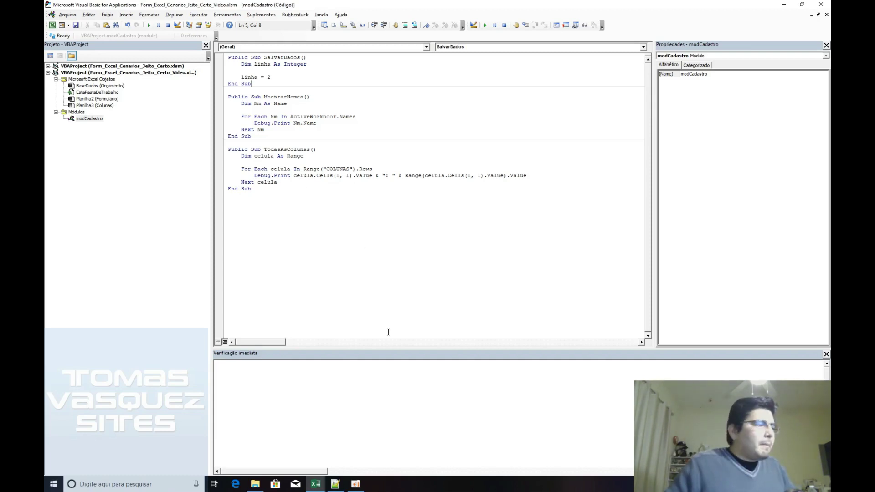
{"action": "mouse_move", "coordinate": [315, 483]}
{"action": "left_click", "coordinate": [347, 423]}
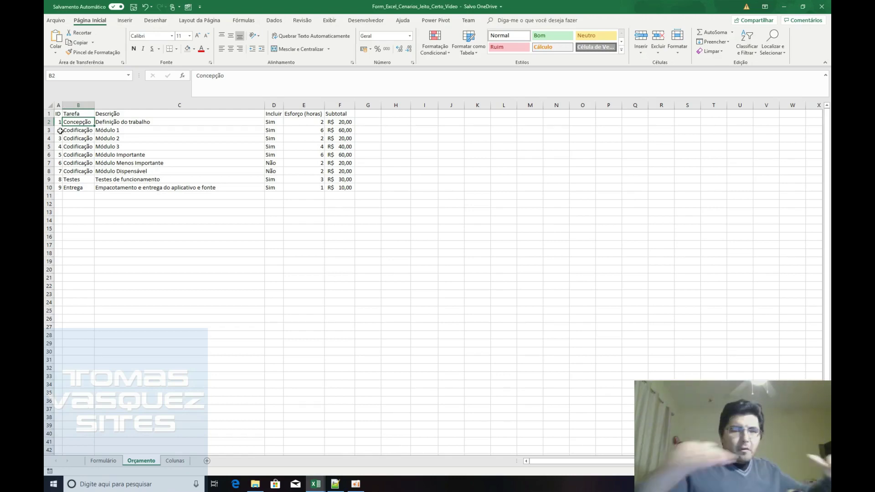
Switch from the Excel workbook back to the VBA editor with Alt+F11
{"action": "key", "text": "alt+F11"}
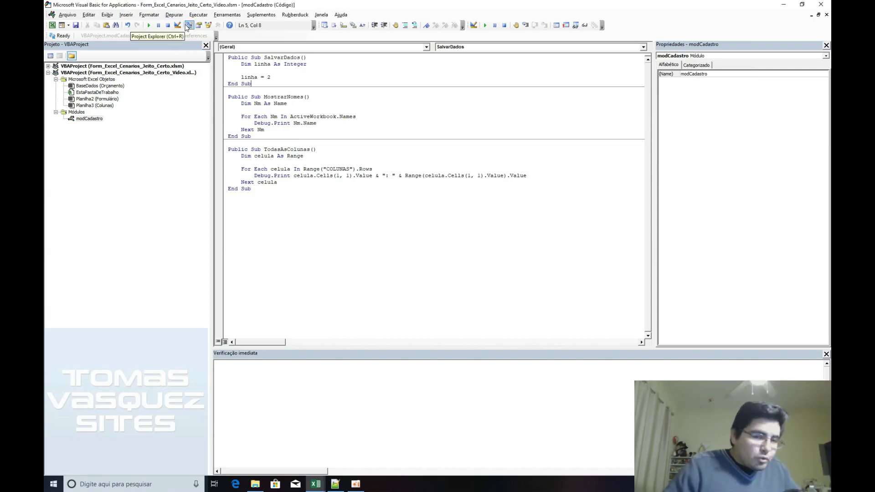
Open new lines below linha = 2 in SalvarDados to begin a While loop
{"action": "left_click", "coordinate": [285, 79]}
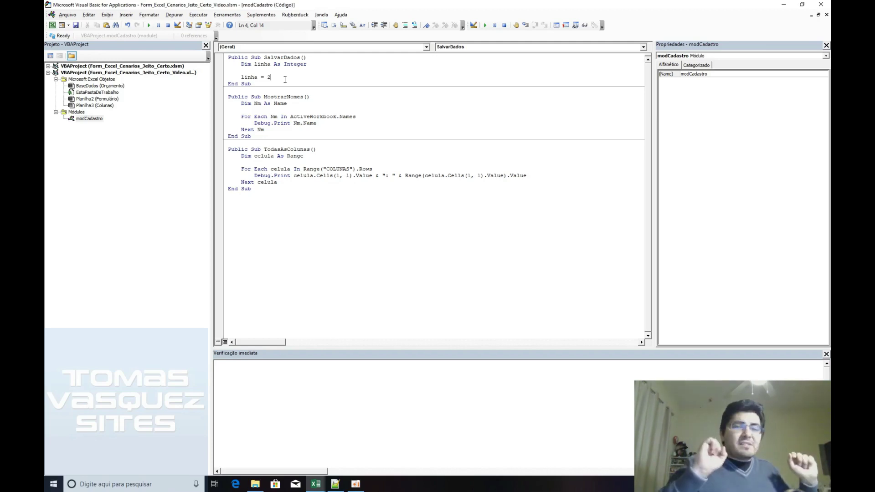
{"action": "key", "text": "Return"}
{"action": "key", "text": "Return"}
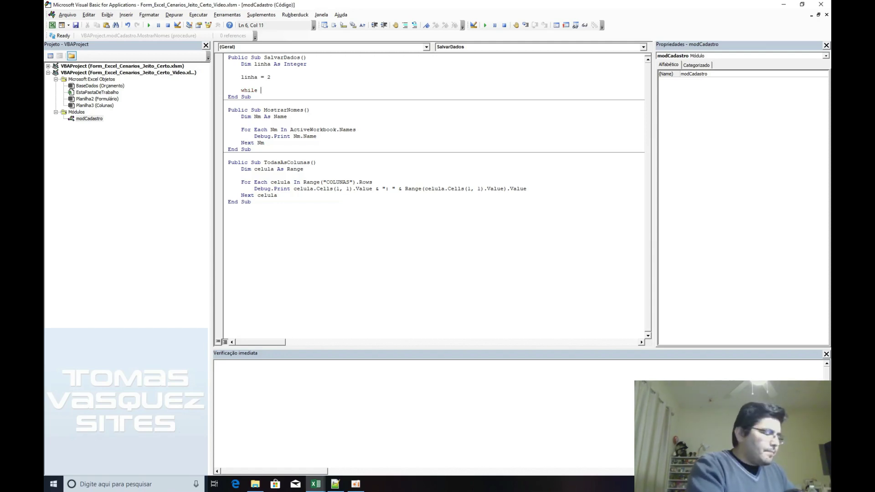
Write the While Not IsEmpty(BaseDados.Cells(linha, 1).Value) condition with its closing Wend
{"action": "type", "text": "not impe"}
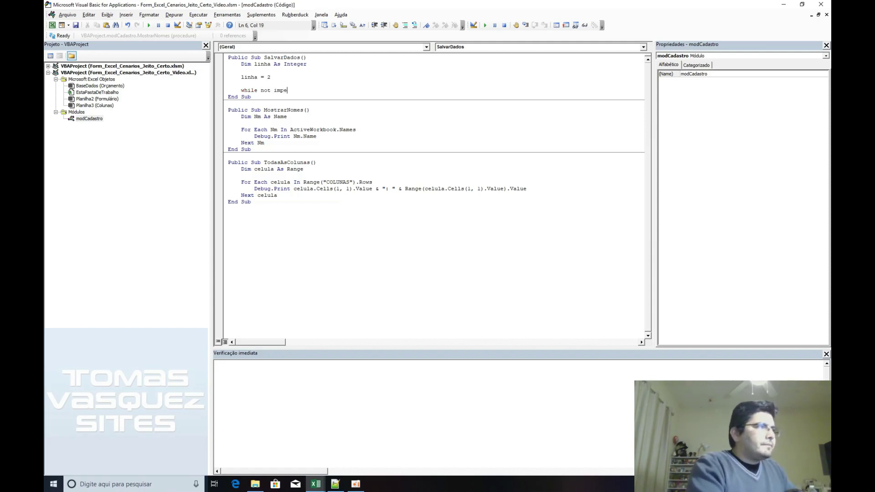
{"action": "key", "text": "ctrl+space"}
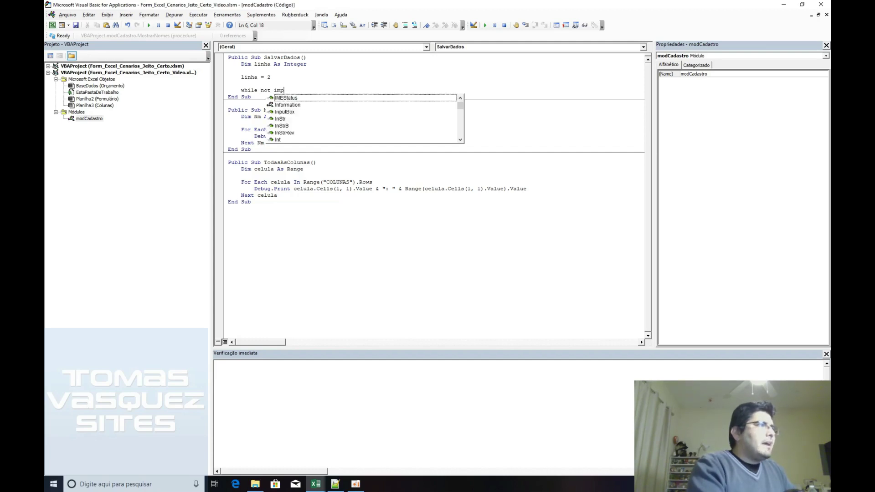
{"action": "key", "text": "BackSpace"}
{"action": "key", "text": "BackSpace"}
{"action": "type", "text": "s"}
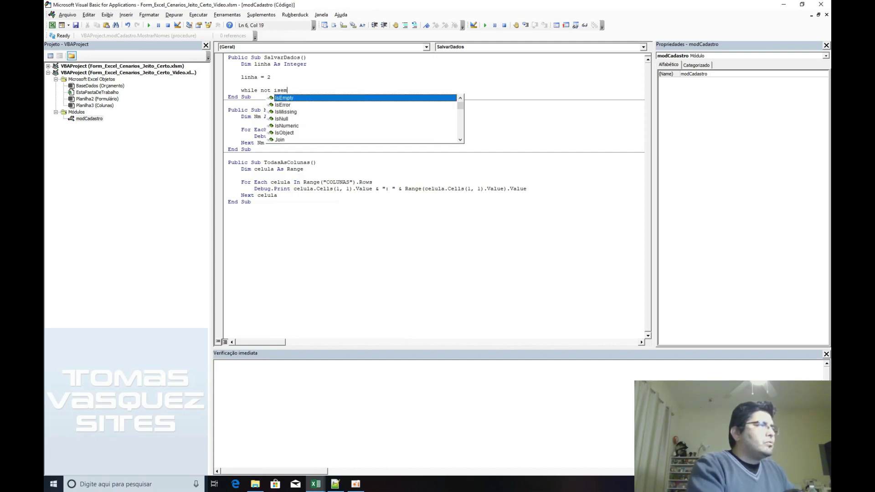
{"action": "type", "text": "e"}
{"action": "key", "text": "Tab"}
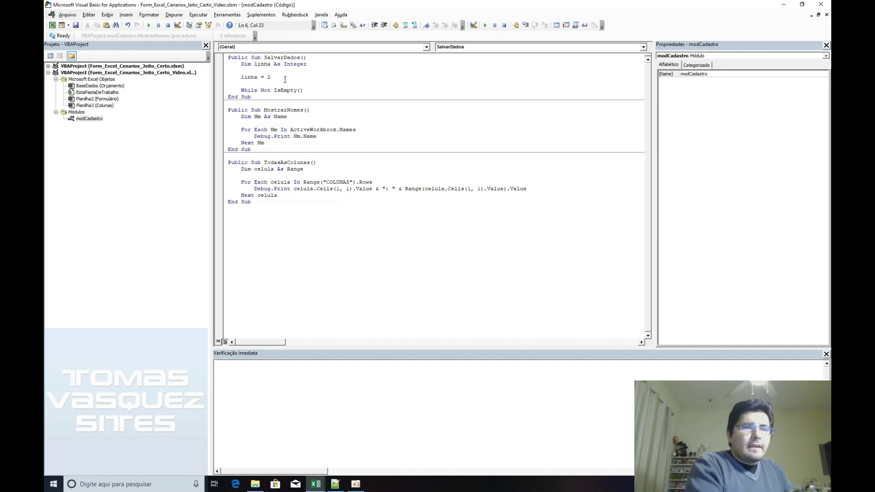
{"action": "type", "text": ".Cells(linha"}
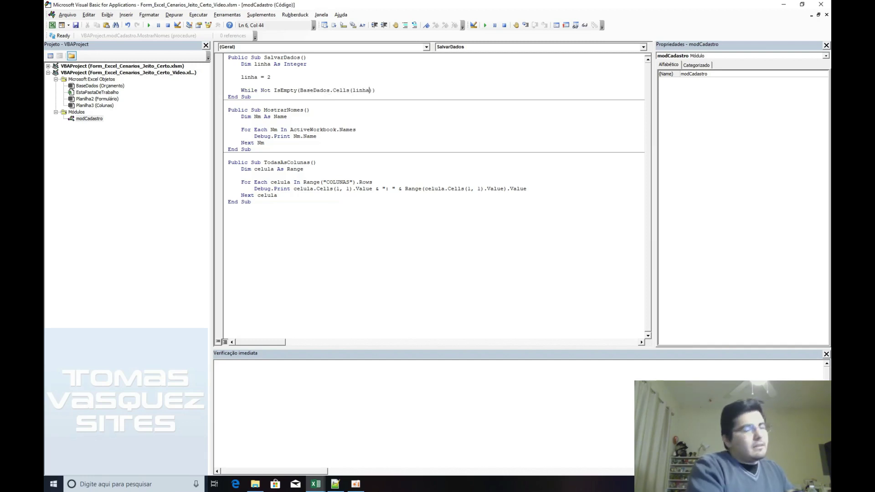
{"action": "type", "text": ", 1"}
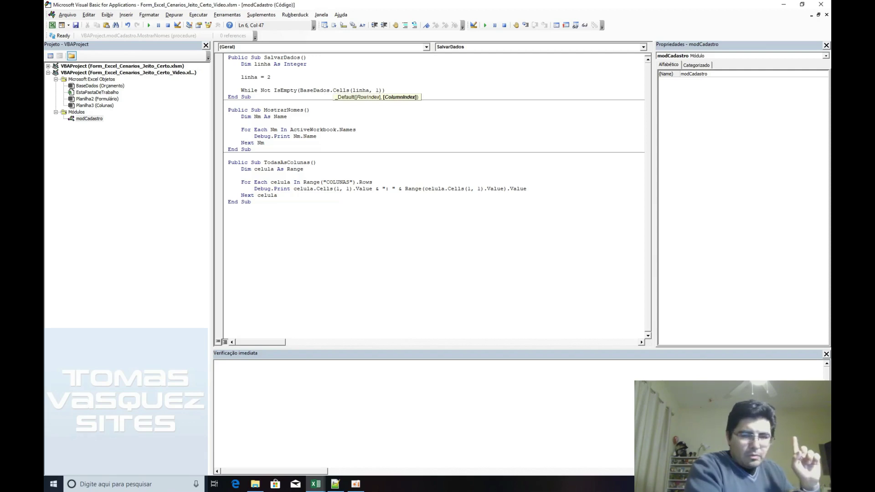
{"action": "type", "text": ")"}
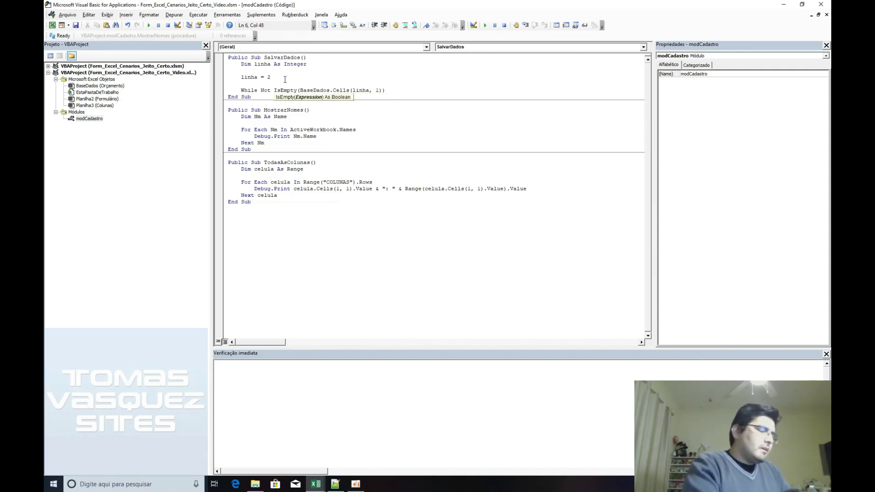
{"action": "type", "text": ".value)"}
{"action": "key", "text": "Return"}
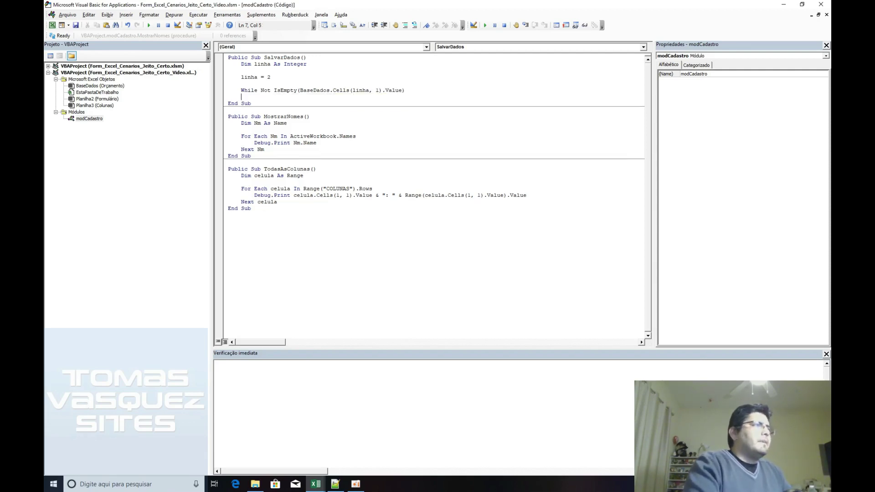
{"action": "type", "text": "wend"}
{"action": "key", "text": "Up"}
{"action": "key", "text": "End"}
{"action": "key", "text": "Return"}
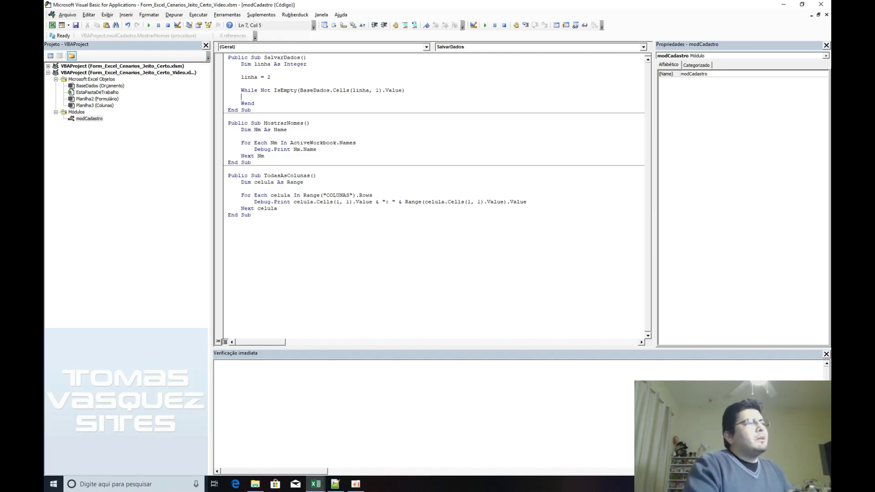
Go over the loop condition and add linha = linha + 1 inside the loop
{"action": "left_click", "coordinate": [300, 91]}
{"action": "double_click", "coordinate": [314, 90]}
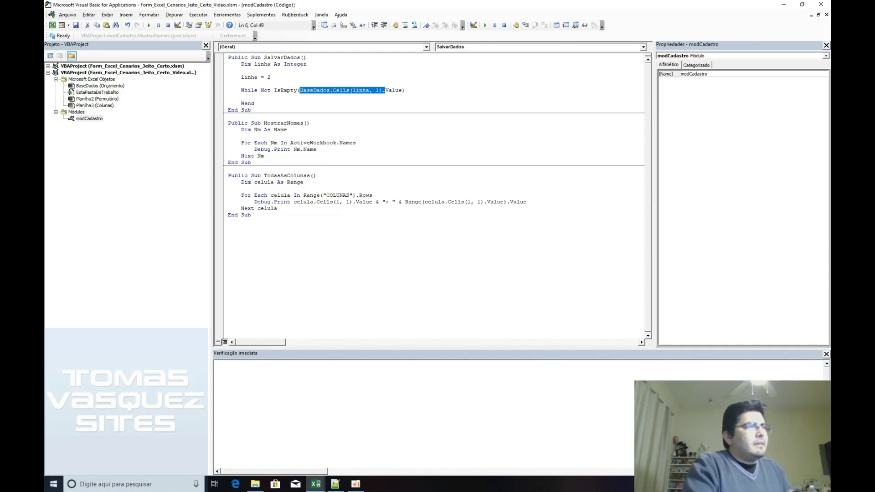
{"action": "left_click", "coordinate": [378, 90]}
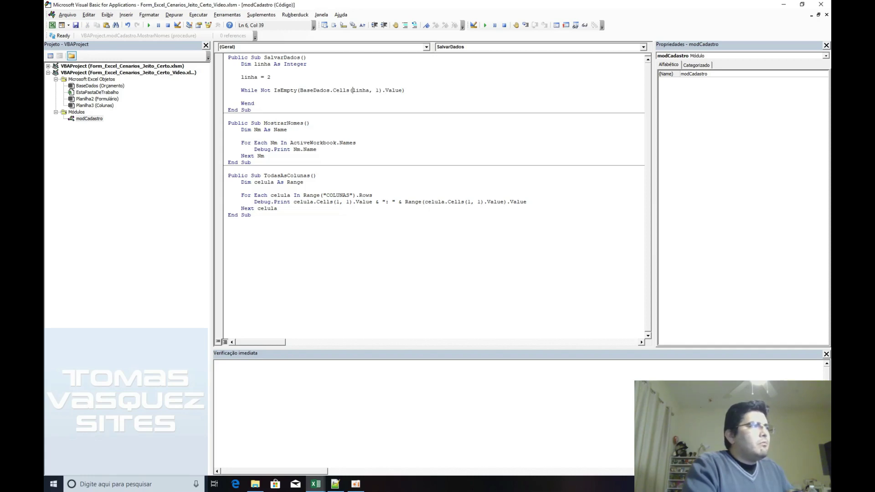
{"action": "double_click", "coordinate": [285, 91]}
{"action": "left_click", "coordinate": [260, 91]}
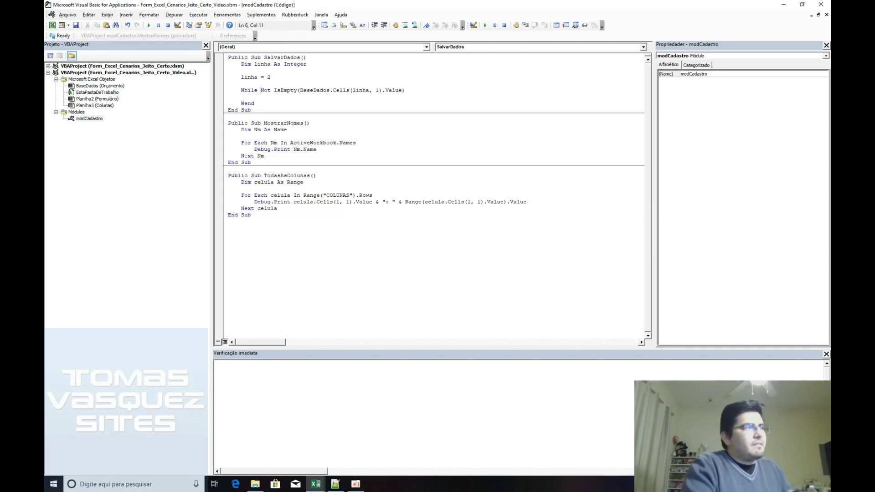
{"action": "double_click", "coordinate": [264, 90]}
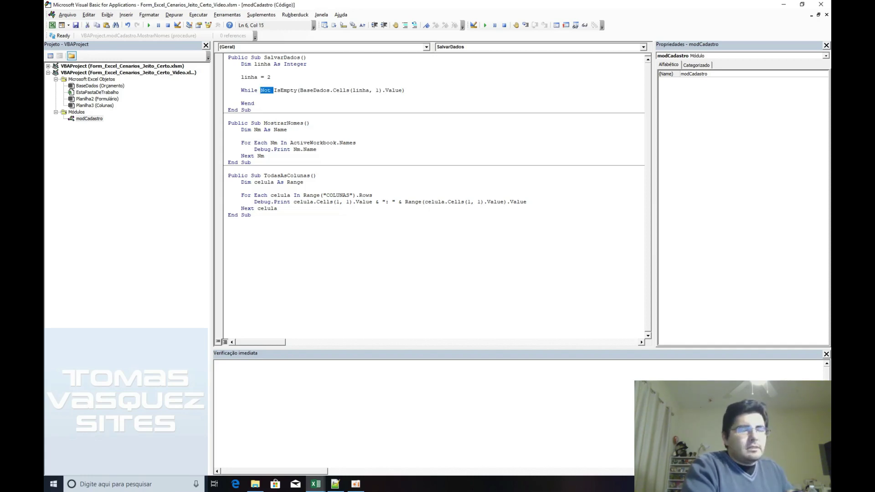
{"action": "left_click", "coordinate": [254, 96]}
{"action": "type", "text": "linha "}
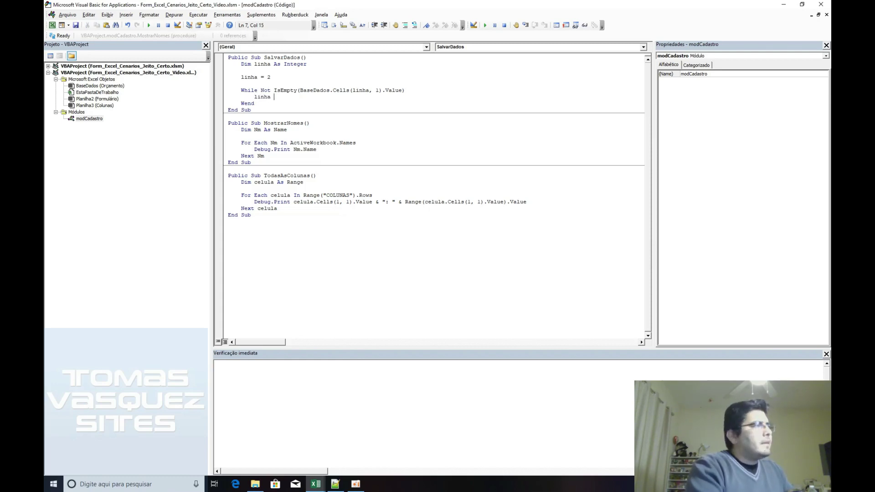
{"action": "type", "text": "= linha + 1"}
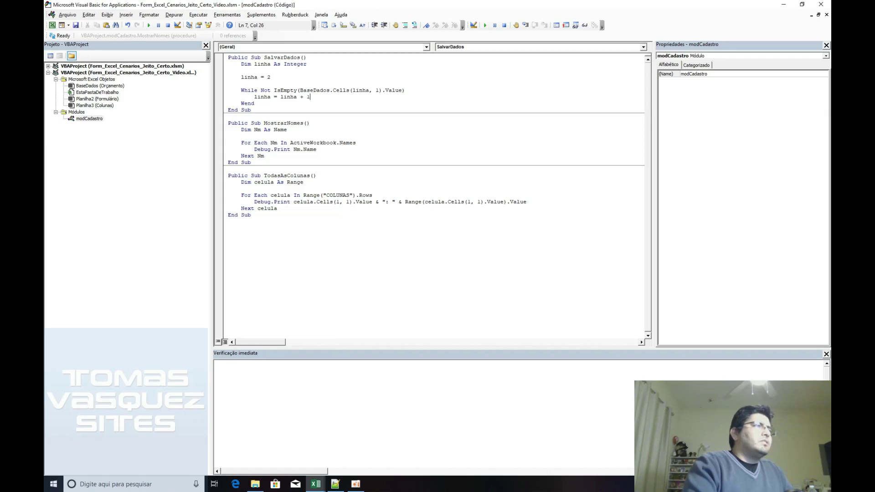
{"action": "left_click", "coordinate": [285, 79]}
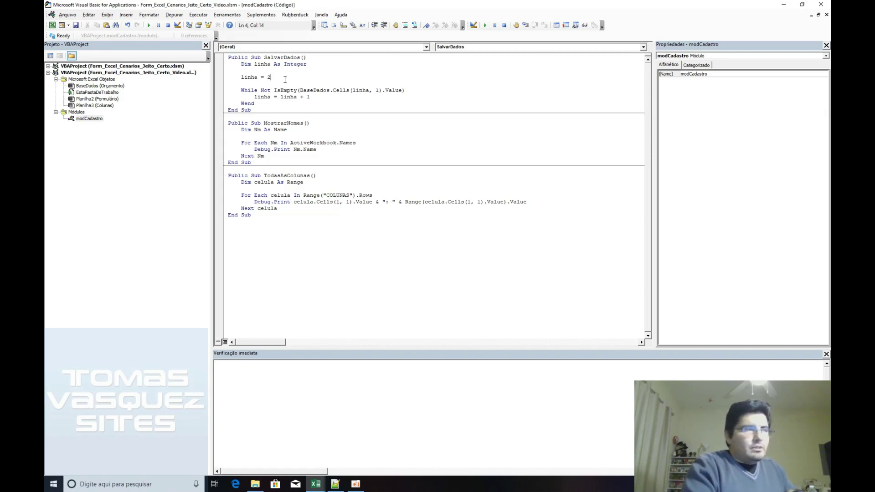
{"action": "left_click", "coordinate": [312, 90]}
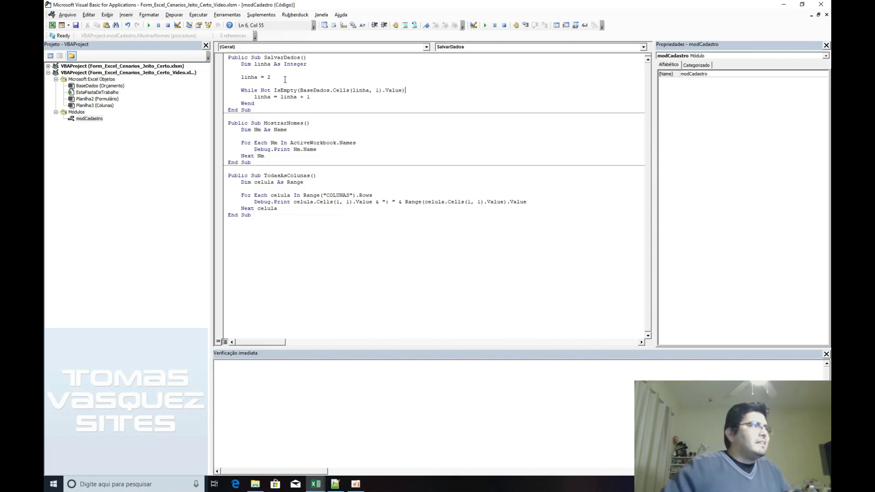
{"action": "left_click_drag", "start_coordinate": [313, 97], "coordinate": [261, 97]}
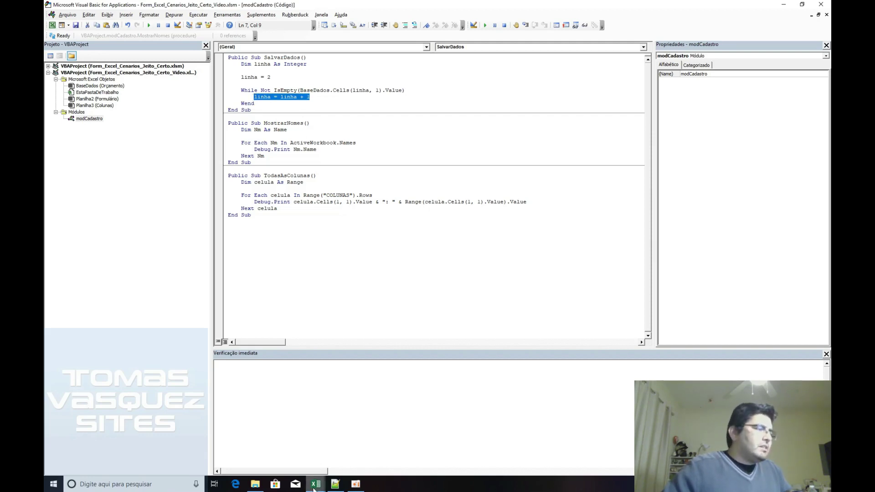
{"action": "mouse_move", "coordinate": [315, 483]}
{"action": "left_click", "coordinate": [403, 440]}
Check the Orçamento IDs in column A from A2 down to the first empty cell A11
{"action": "left_click", "coordinate": [55, 121]}
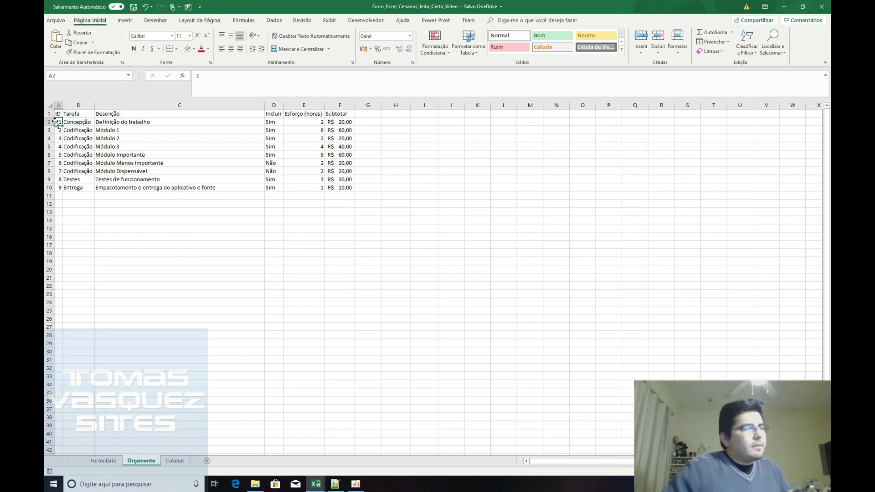
{"action": "left_click", "coordinate": [57, 129]}
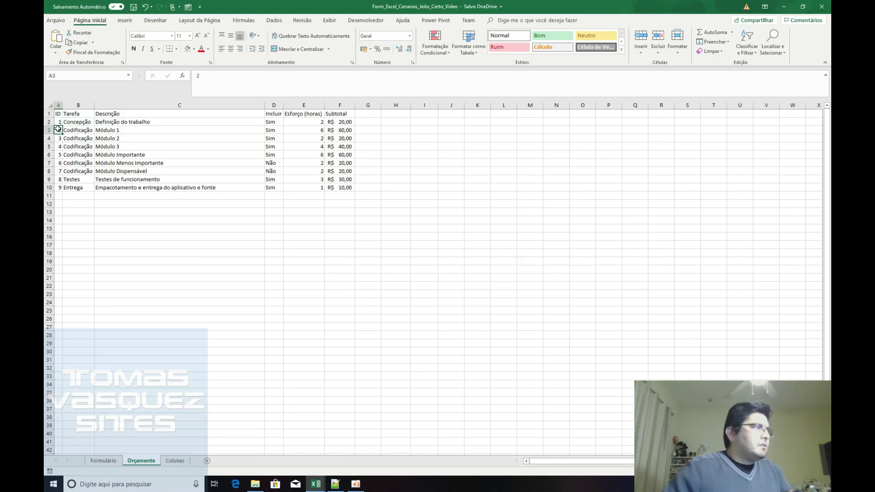
{"action": "key", "text": "Down"}
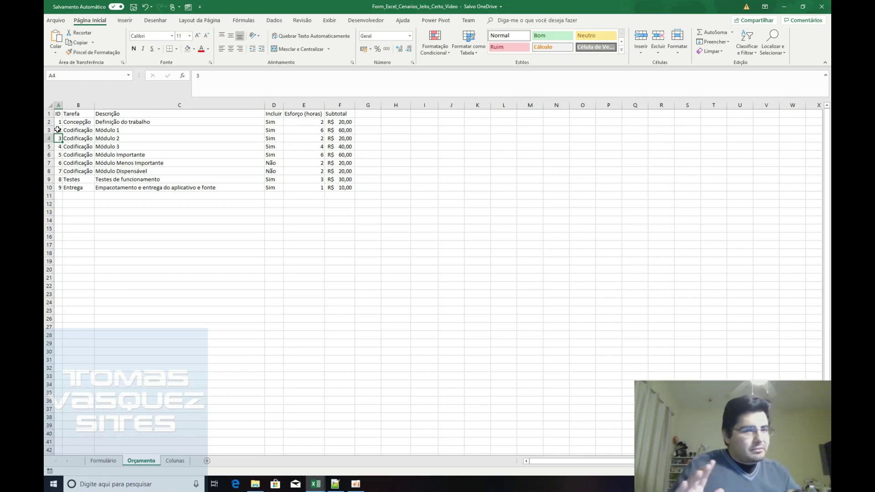
{"action": "key", "text": "Down"}
{"action": "key", "text": "Down"}
{"action": "key", "text": "Down"}
{"action": "key", "text": "Down"}
{"action": "key", "text": "Down"}
{"action": "key", "text": "Down"}
{"action": "key", "text": "Down"}
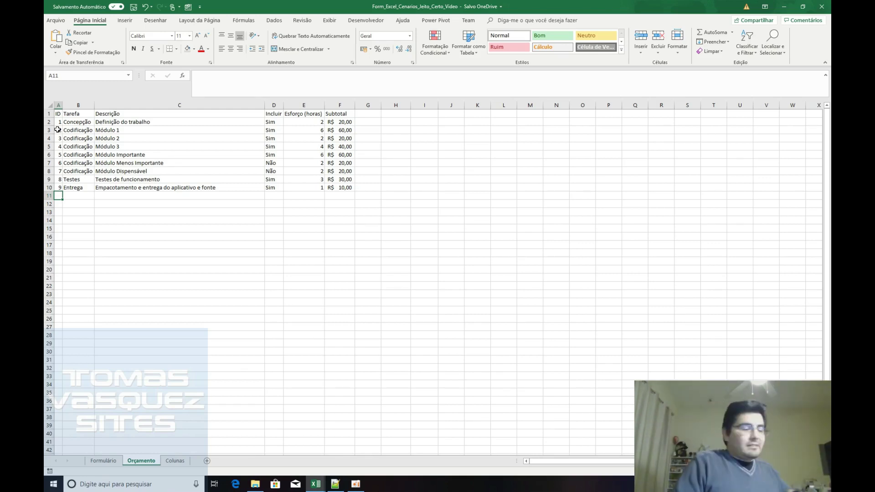
Back in the VBA editor, open blank lines after Wend in SalvarDados
{"action": "key", "text": "alt+F11"}
{"action": "key", "text": "Down"}
{"action": "key", "text": "End"}
{"action": "key", "text": "Return"}
{"action": "key", "text": "Return"}
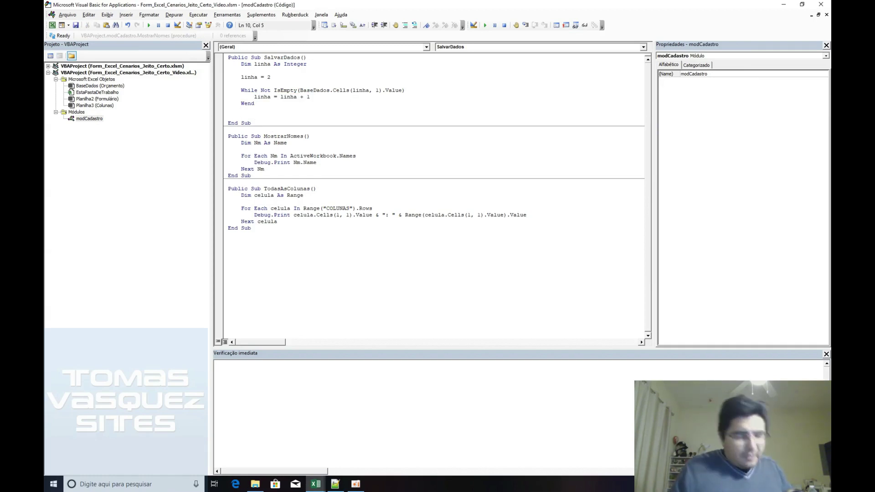
Copy the TodasAsColunas For Each celula loop after Wend and delete its Debug.Print line
{"action": "key", "text": "Down"}
{"action": "key", "text": "Down"}
{"action": "key", "text": "Down"}
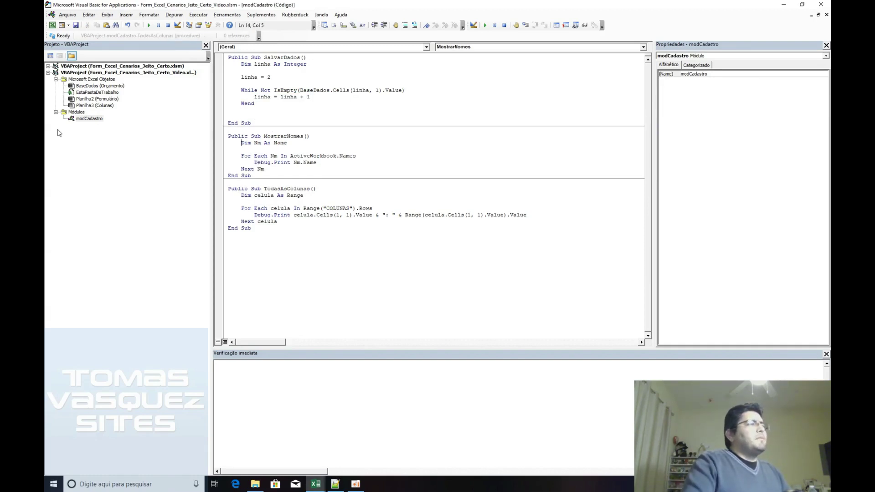
{"action": "key", "text": "Down"}
{"action": "key", "text": "Down"}
{"action": "key", "text": "Down"}
{"action": "key", "text": "shift+End"}
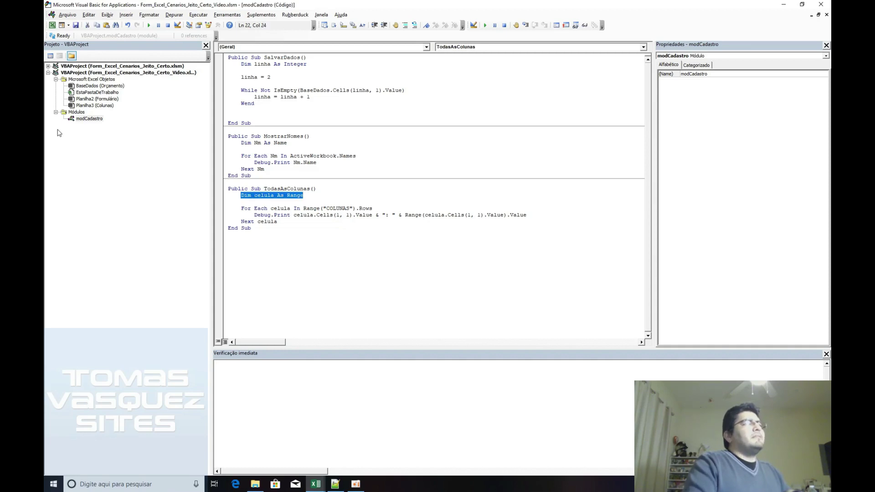
{"action": "key", "text": "shift+Down"}
{"action": "key", "text": "shift+Down"}
{"action": "key", "text": "shift+Down"}
{"action": "key", "text": "shift+Down"}
{"action": "key", "text": "ctrl+c"}
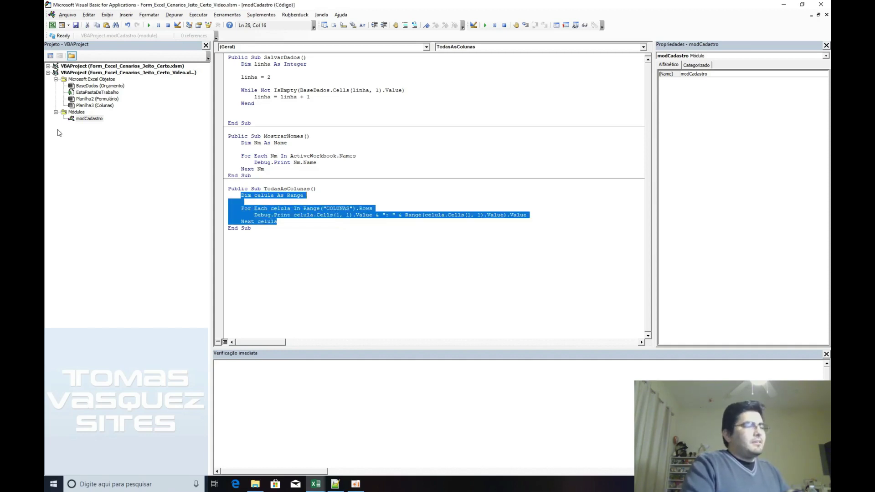
{"action": "key", "text": "Up"}
{"action": "key", "text": "Up"}
{"action": "key", "text": "Up"}
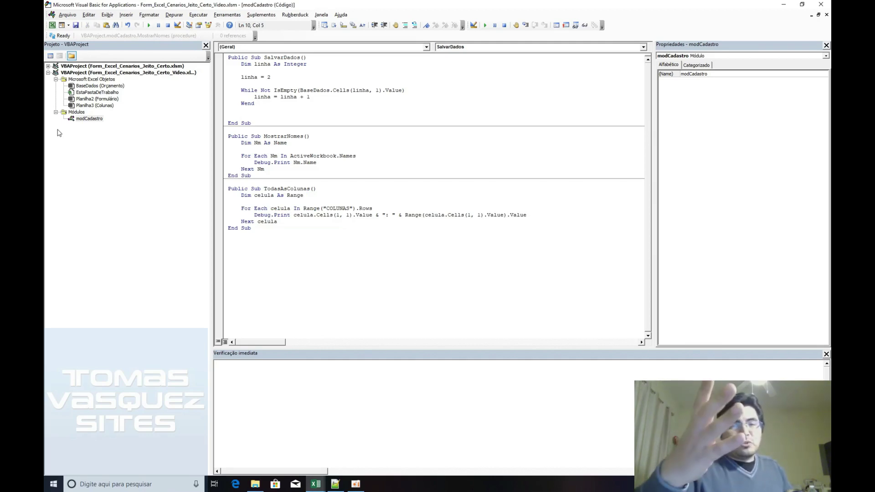
{"action": "key", "text": "ctrl+v"}
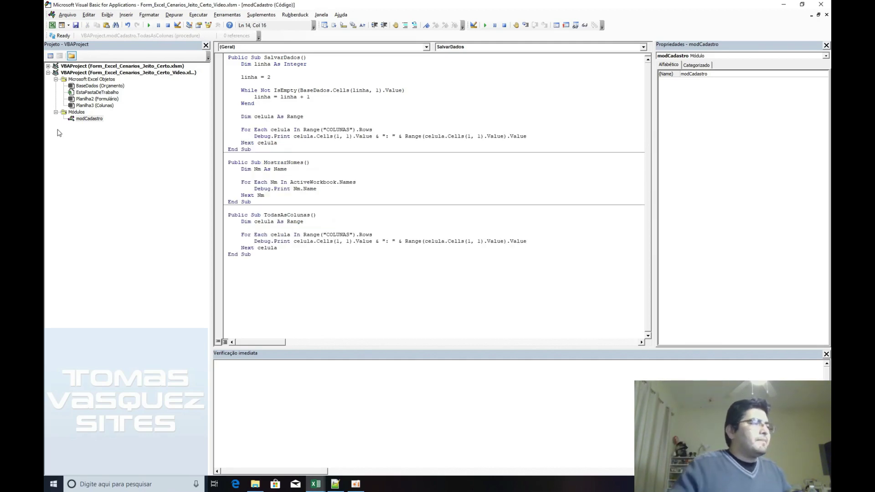
{"action": "key", "text": "Up"}
{"action": "key", "text": "Up"}
{"action": "key", "text": "Up"}
{"action": "key", "text": "Home"}
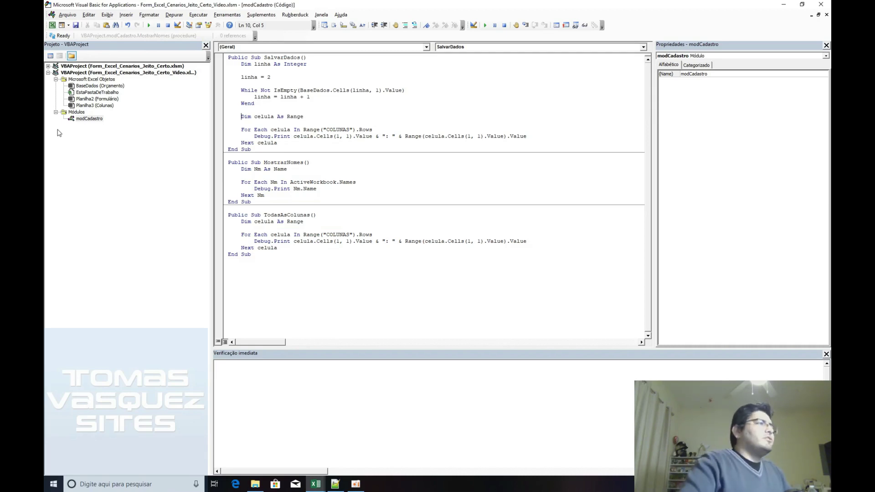
{"action": "key", "text": "Down"}
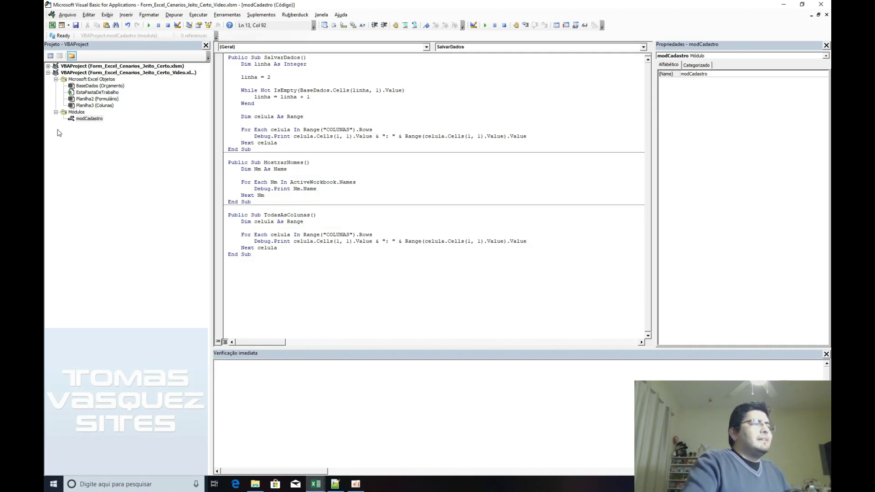
{"action": "key", "text": "shift+Home"}
{"action": "key", "text": "Delete"}
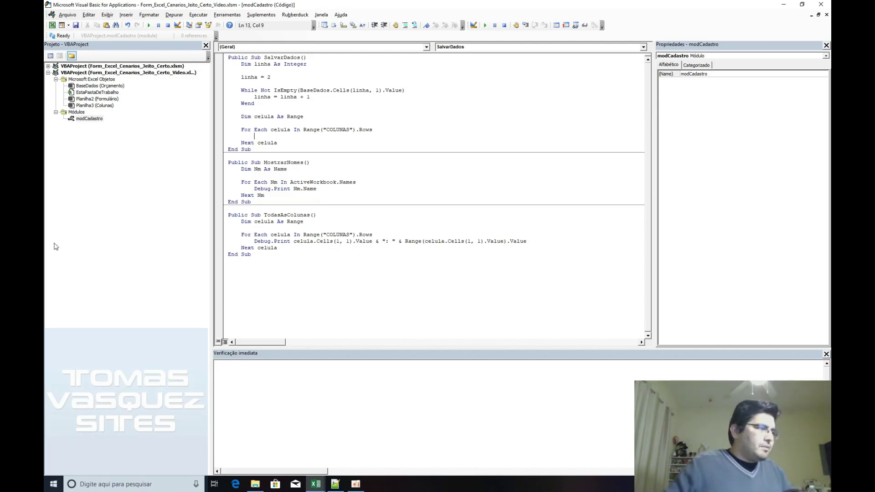
Test a Range expression in the Immediate window, then paste Range(celula.Cells(1, 1).Value into the loop
{"action": "left_click", "coordinate": [299, 415]}
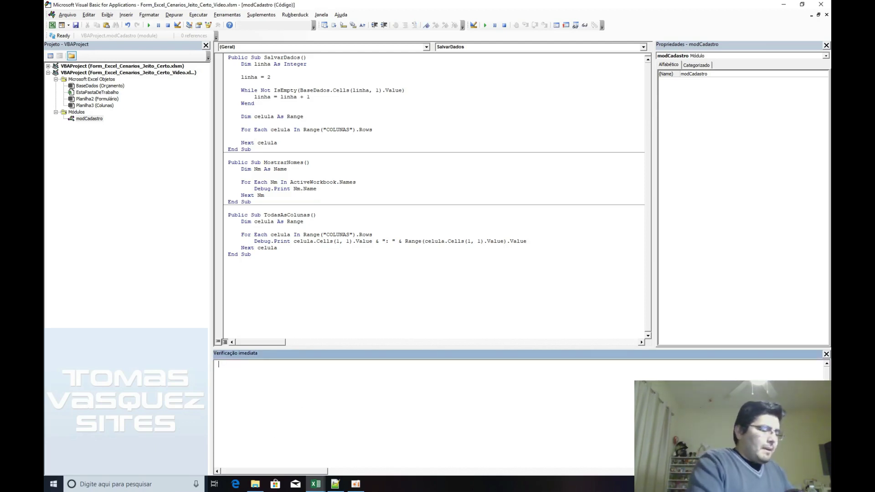
{"action": "type", "text": "Range()"}
{"action": "key", "text": "Right"}
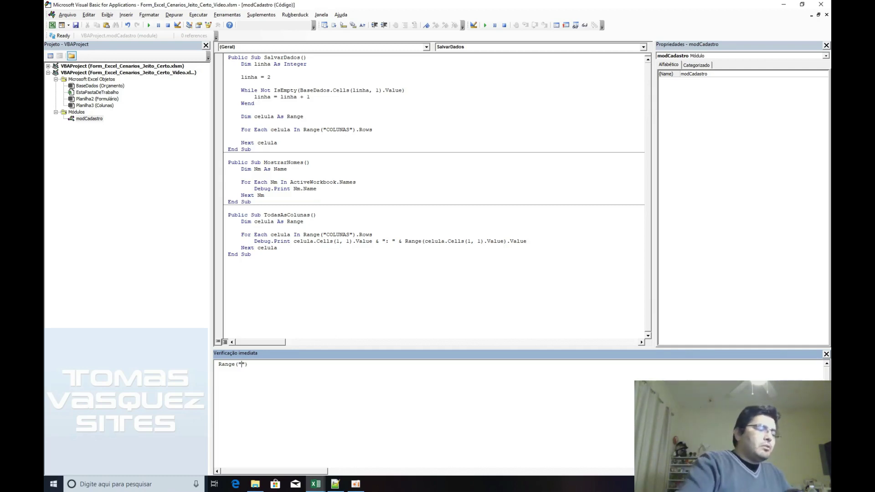
{"action": "key", "text": "ctrl+a"}
{"action": "key", "text": "Delete"}
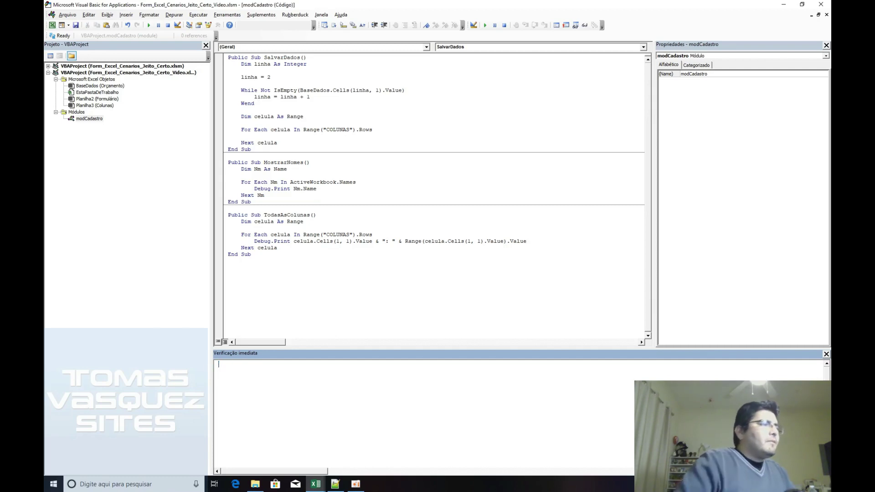
{"action": "double_click", "coordinate": [478, 241]}
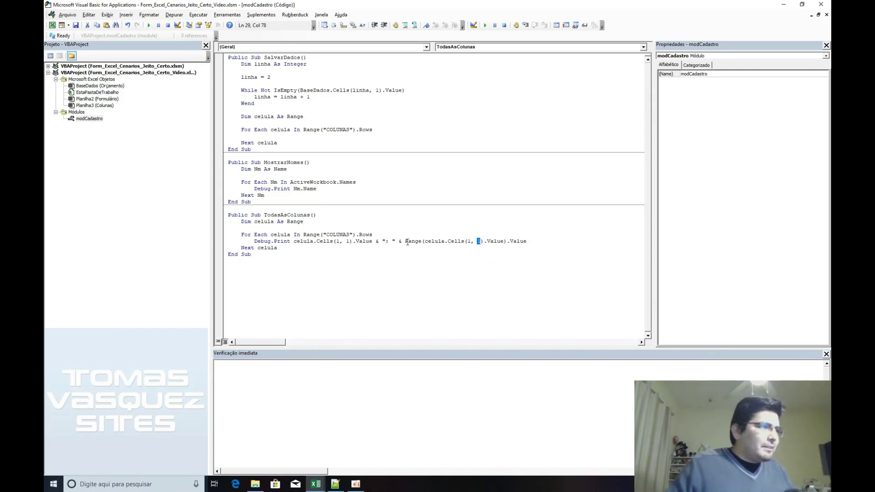
{"action": "left_click", "coordinate": [504, 242], "text": "shift"}
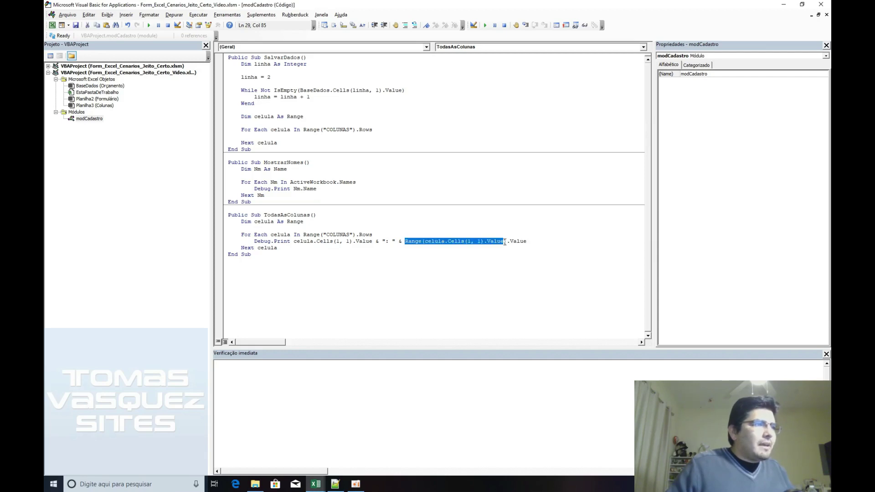
{"action": "key", "text": "ctrl+c"}
{"action": "left_click", "coordinate": [271, 136]}
{"action": "key", "text": "ctrl+v"}
{"action": "left_click", "coordinate": [315, 484]}
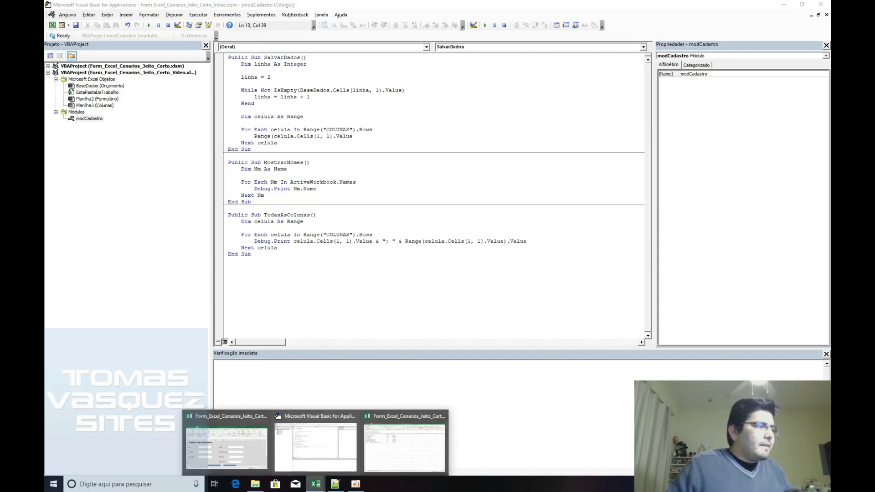
{"action": "left_click", "coordinate": [404, 447]}
{"action": "left_click", "coordinate": [175, 461]}
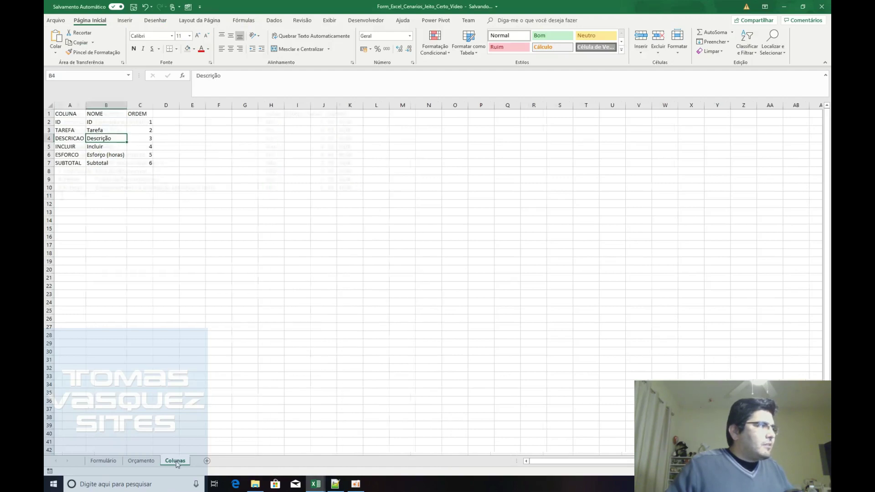
{"action": "left_click", "coordinate": [70, 122]}
{"action": "key", "text": "Down"}
{"action": "key", "text": "Down"}
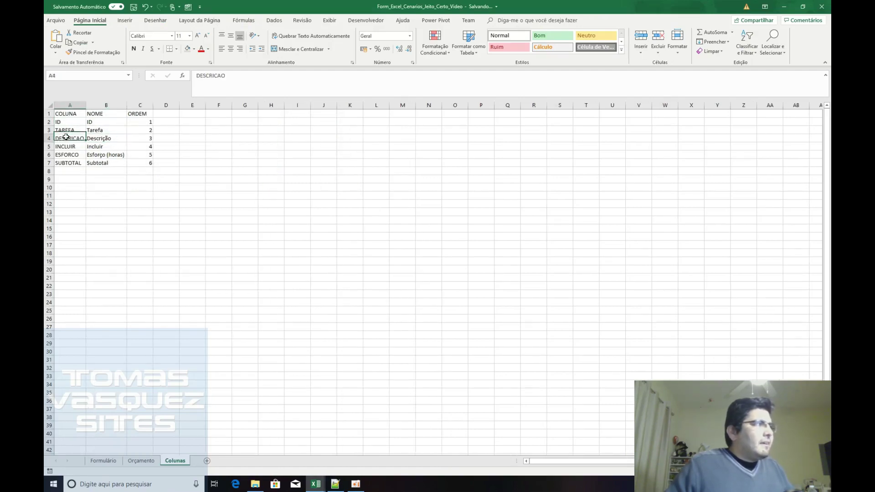
{"action": "left_click", "coordinate": [128, 75]}
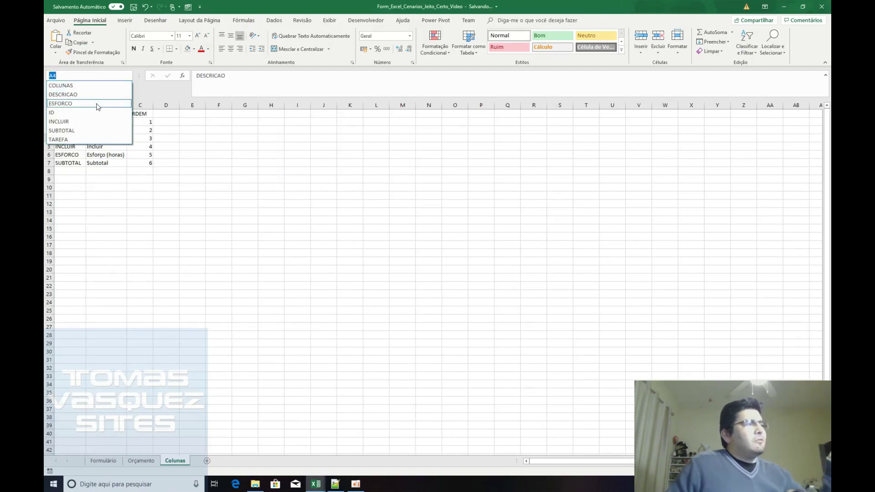
{"action": "key", "text": "Escape"}
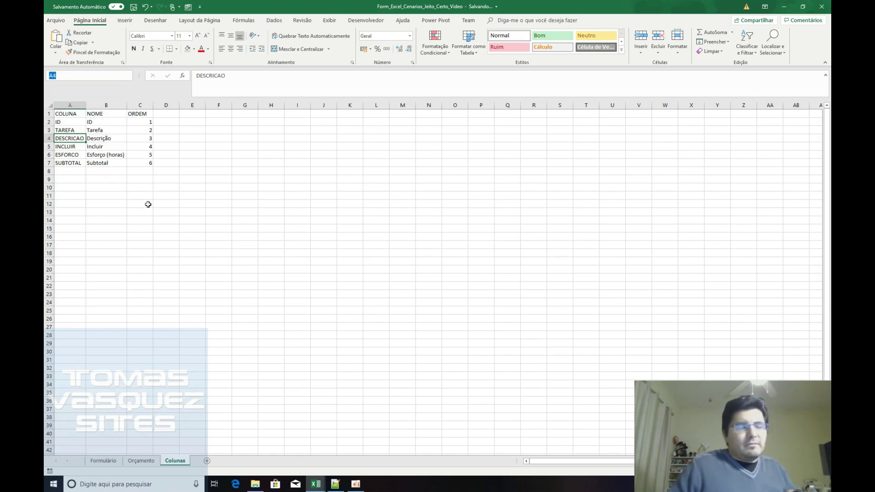
{"action": "key", "text": "alt+F11"}
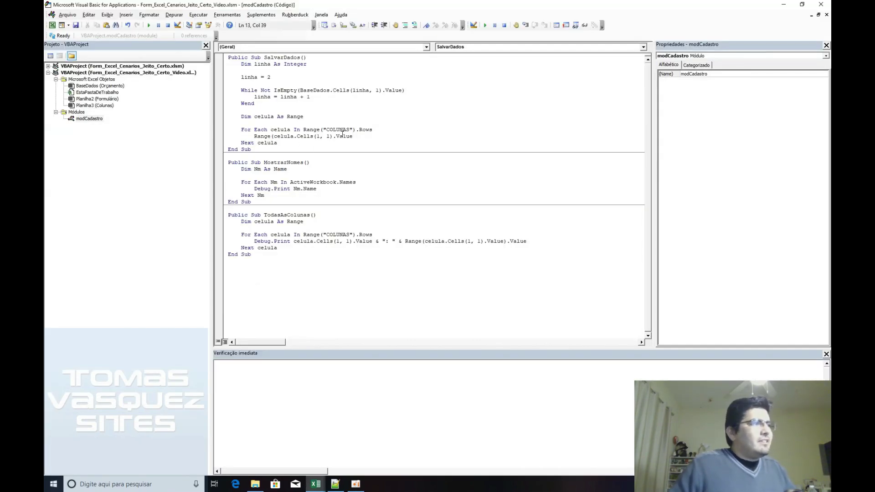
{"action": "left_click", "coordinate": [365, 373]}
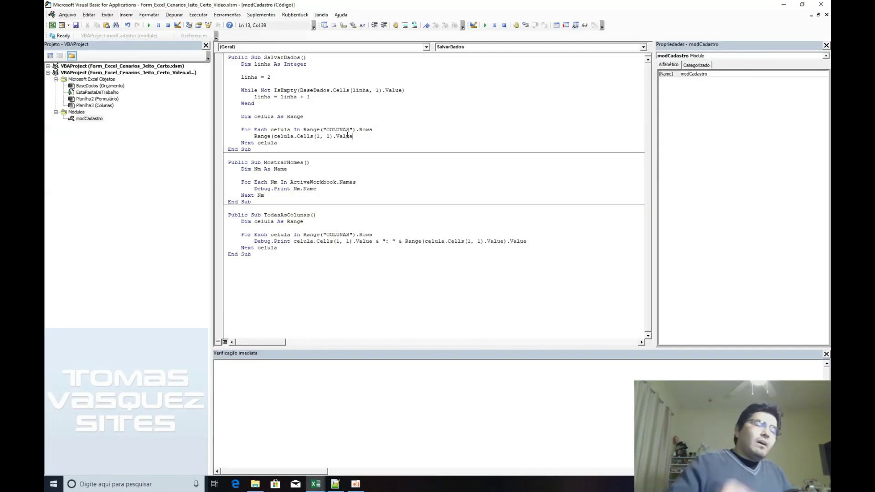
{"action": "left_click", "coordinate": [315, 483]}
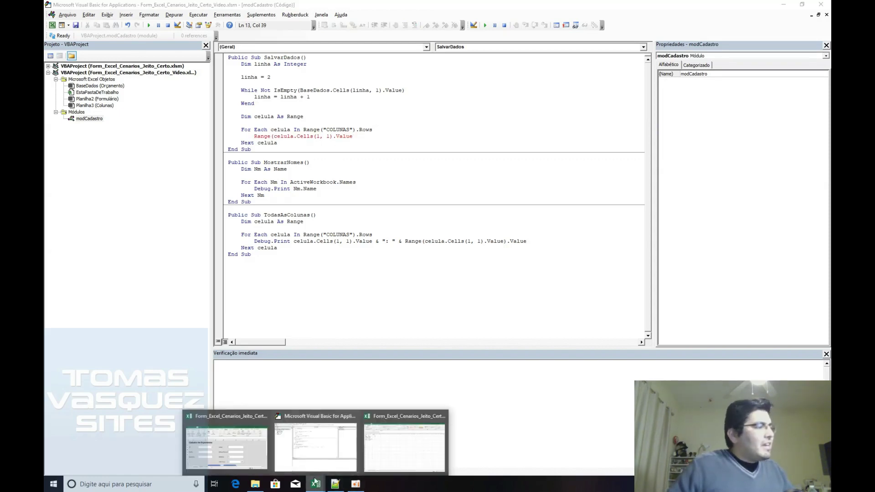
{"action": "left_click", "coordinate": [404, 444]}
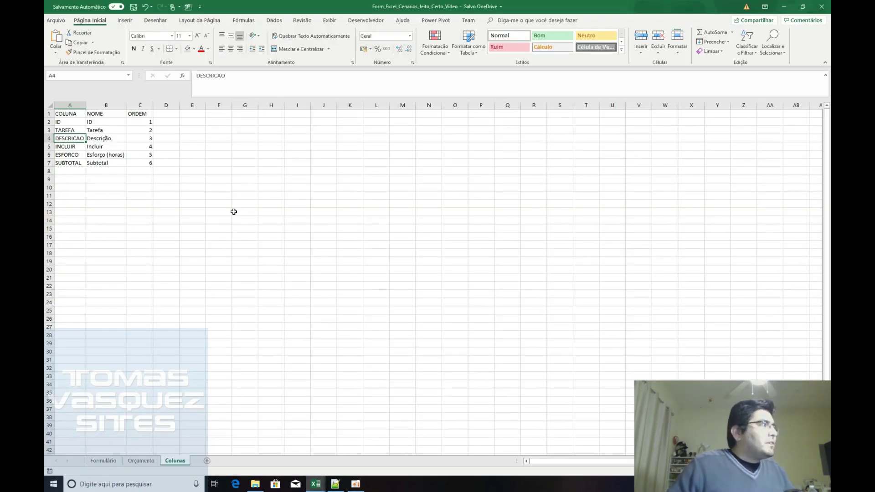
{"action": "left_click", "coordinate": [129, 76]}
{"action": "left_click", "coordinate": [105, 112]}
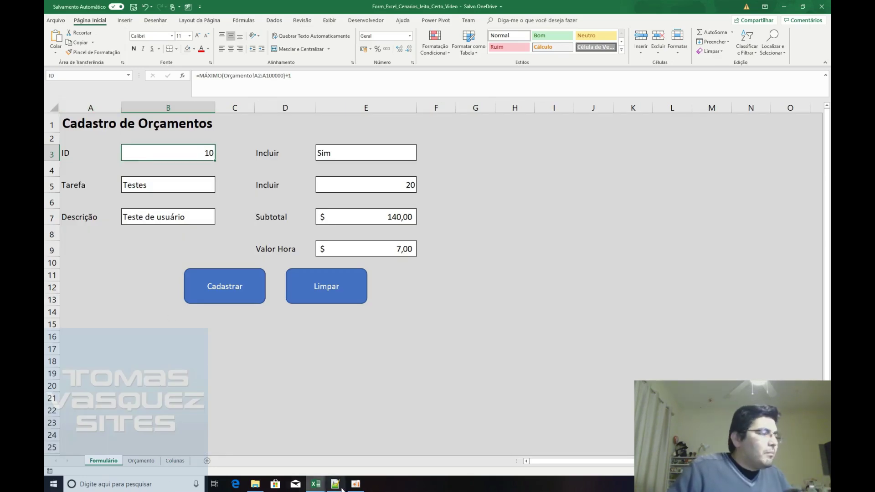
{"action": "left_click", "coordinate": [315, 484]}
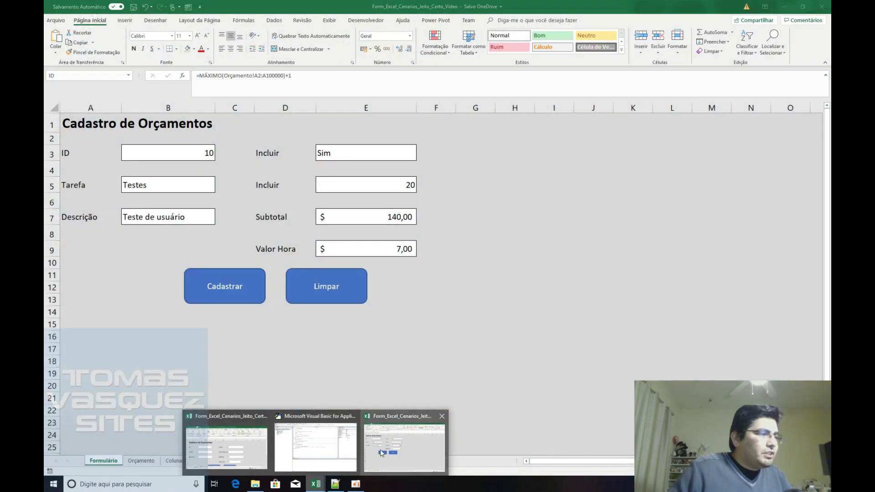
{"action": "left_click", "coordinate": [334, 445]}
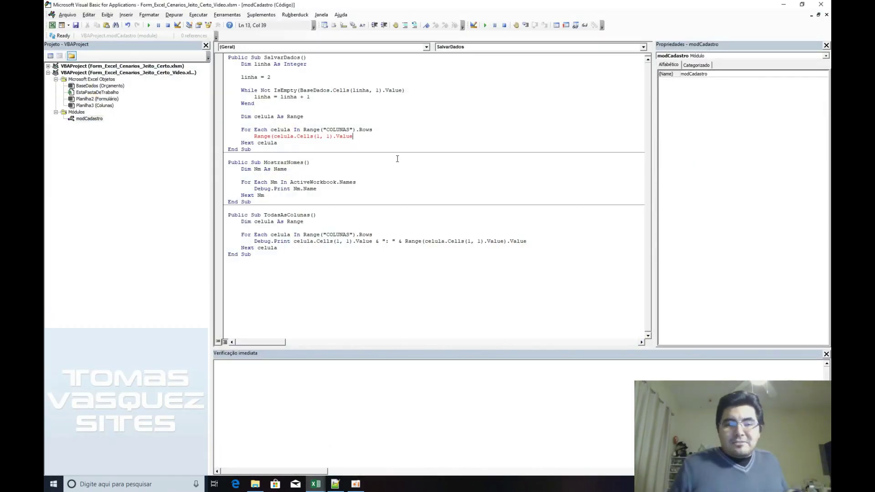
Insert 'BaseDados.Cells(linha, ' before Range(...) on line 13 and comment that line out with an apostrophe
{"action": "key", "text": "Home"}
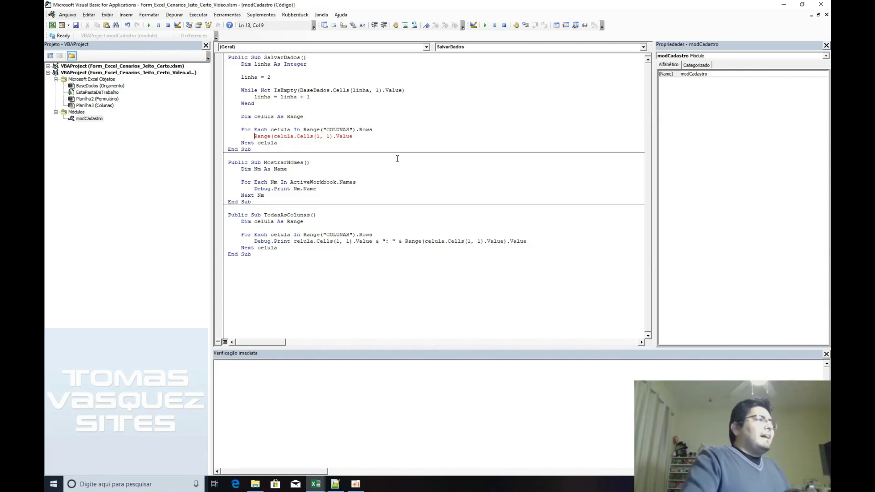
{"action": "type", "text": "Base "}
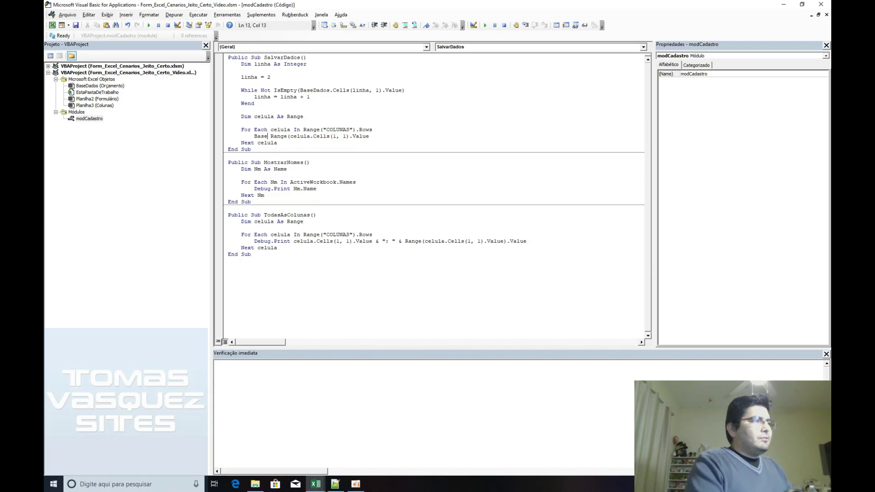
{"action": "type", "text": "Dados"}
{"action": "type", "text": "."}
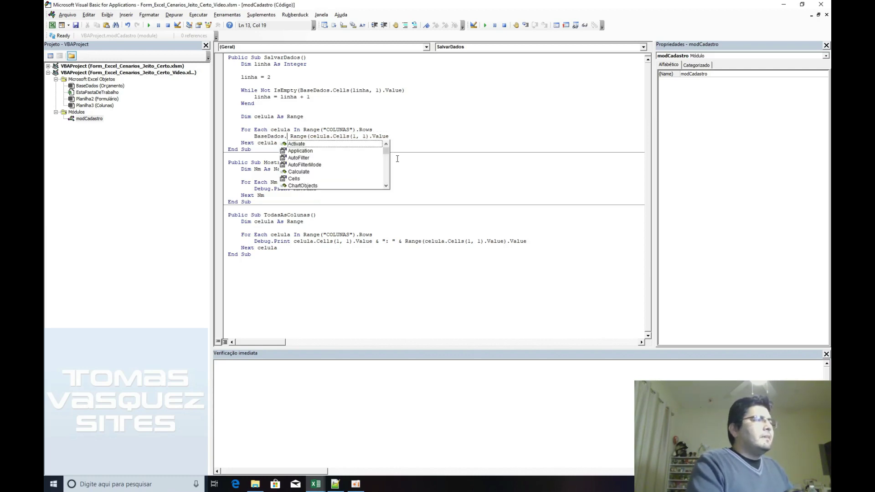
{"action": "type", "text": "Ce"}
{"action": "key", "text": "Tab"}
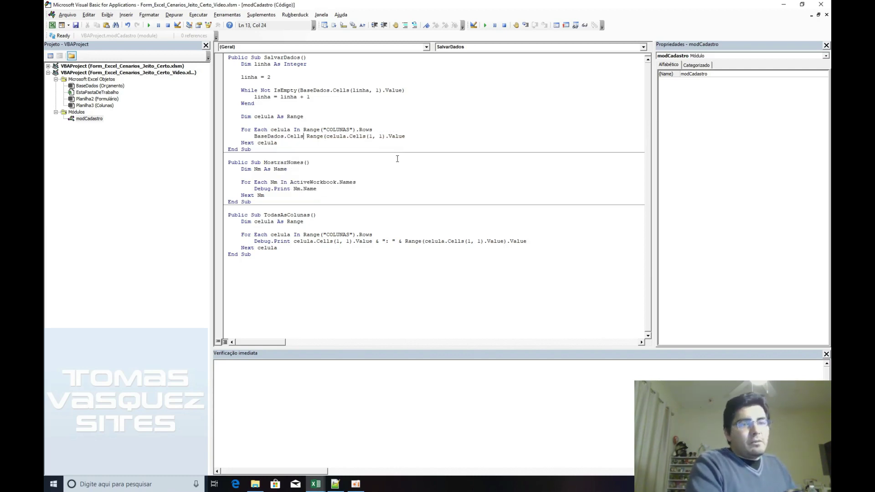
{"action": "type", "text": "("}
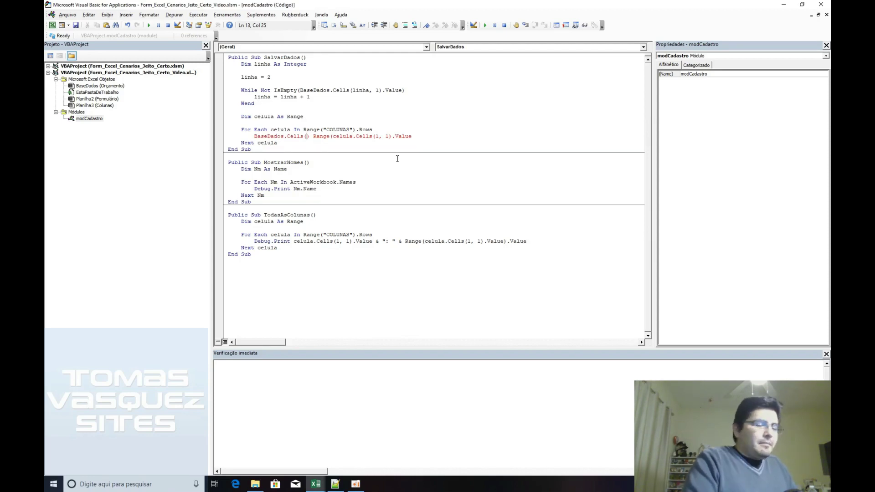
{"action": "type", "text": "linha,"}
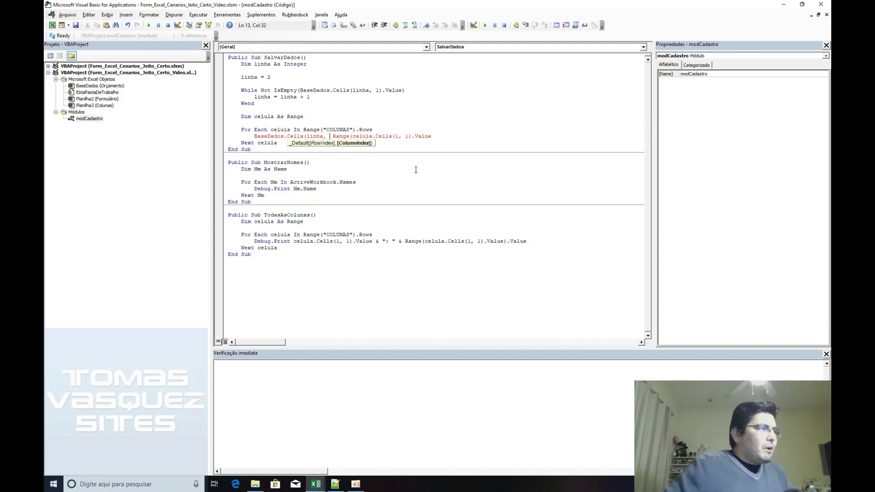
{"action": "left_click", "coordinate": [341, 182]}
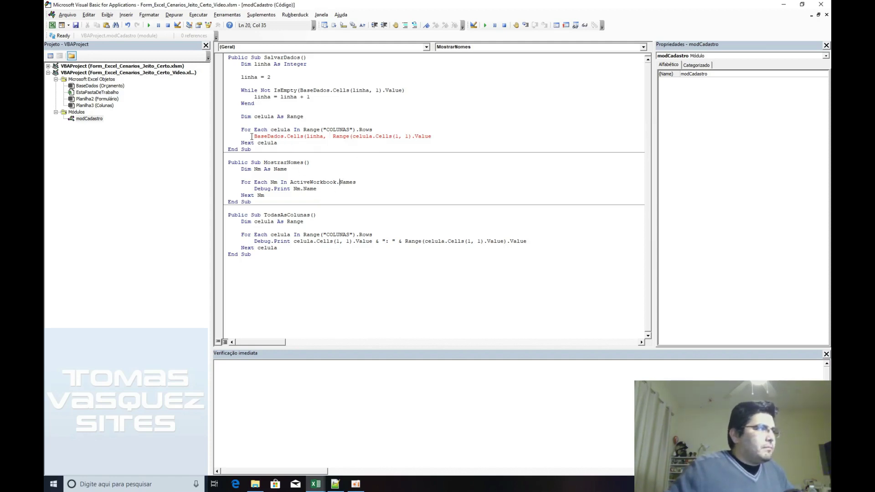
{"action": "type", "text": "'"}
{"action": "key", "text": "Down"}
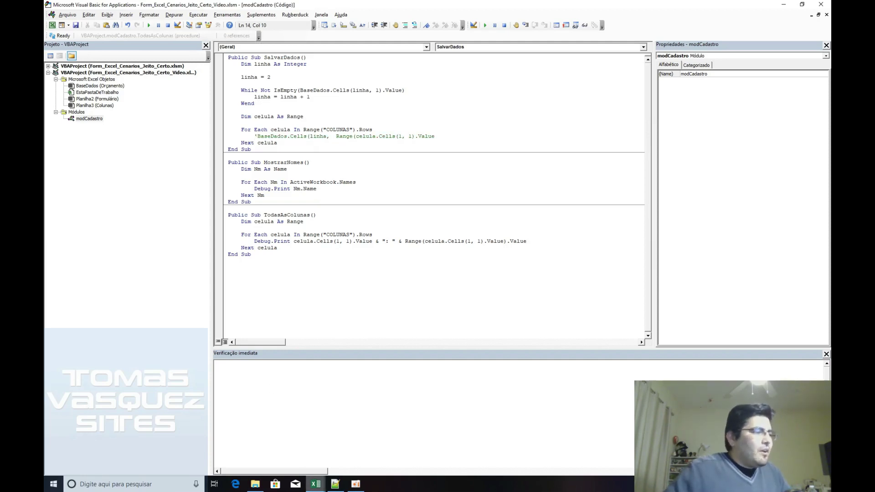
{"action": "left_click", "coordinate": [315, 484]}
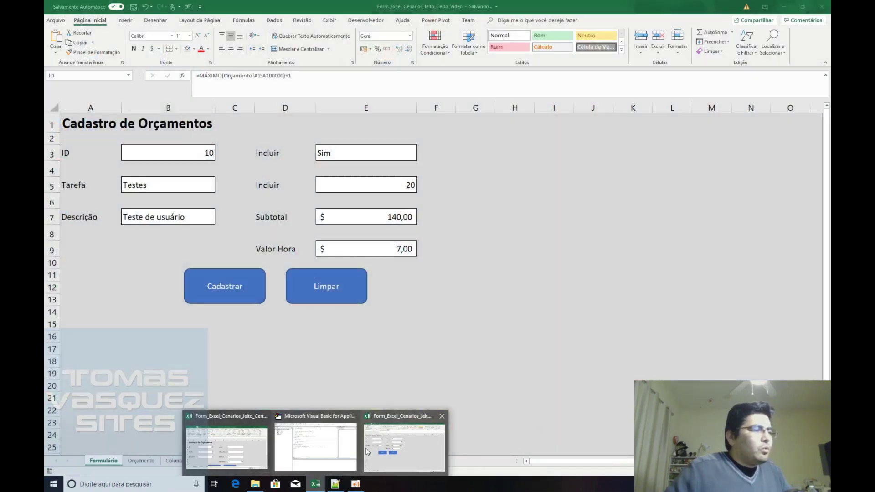
Review the Orçamento table and the ORDEM numbers in Colunas C1:C7
{"action": "left_click", "coordinate": [365, 451]}
{"action": "left_click", "coordinate": [141, 460]}
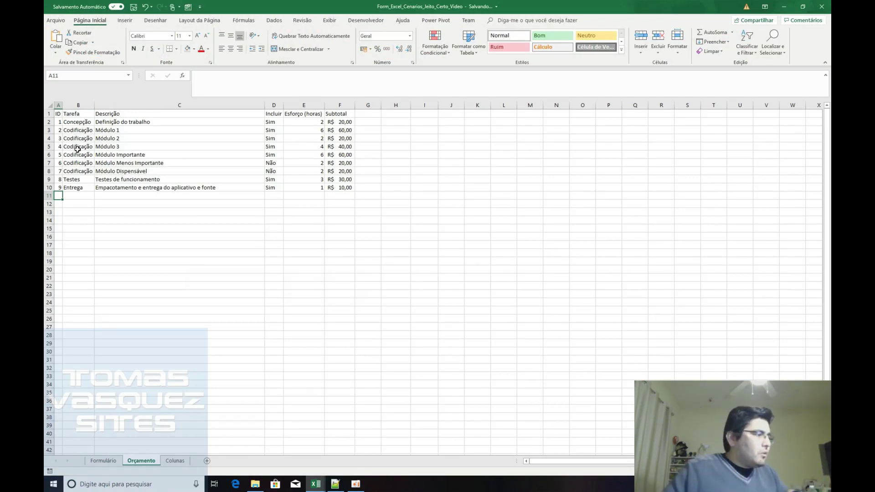
{"action": "left_click", "coordinate": [175, 460]}
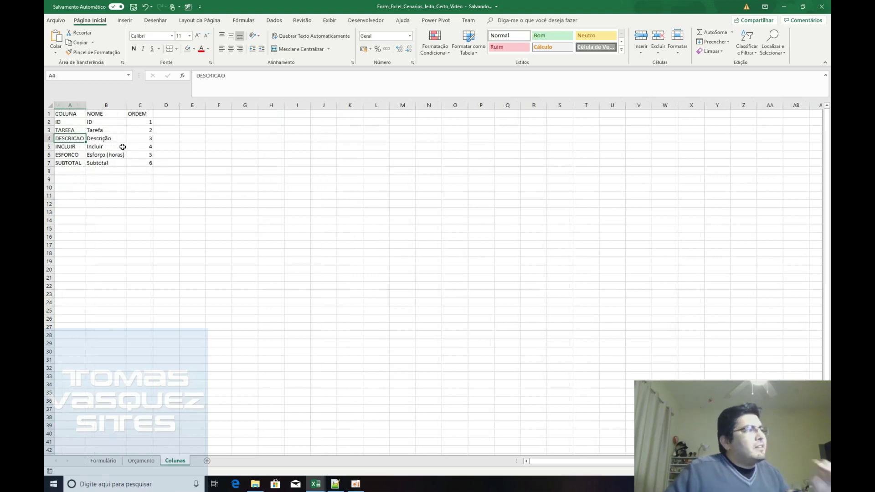
{"action": "left_click_drag", "start_coordinate": [144, 122], "coordinate": [144, 164]}
{"action": "left_click", "coordinate": [137, 114]}
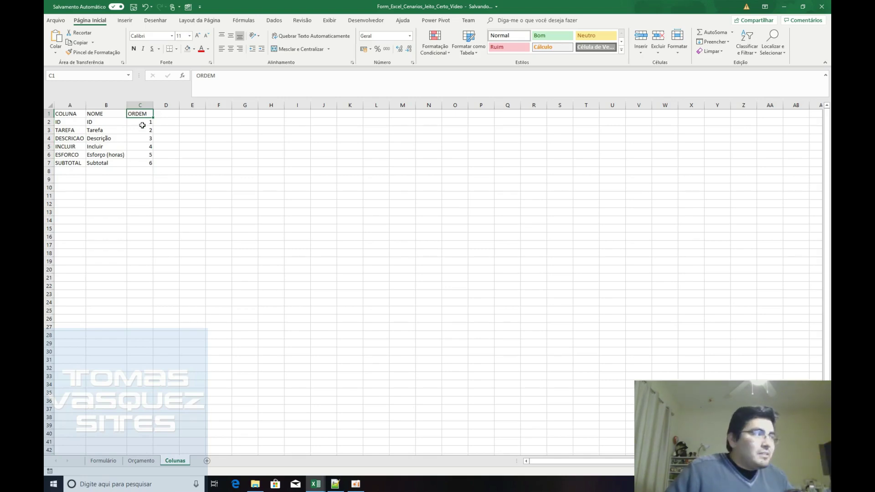
{"action": "left_click", "coordinate": [143, 123]}
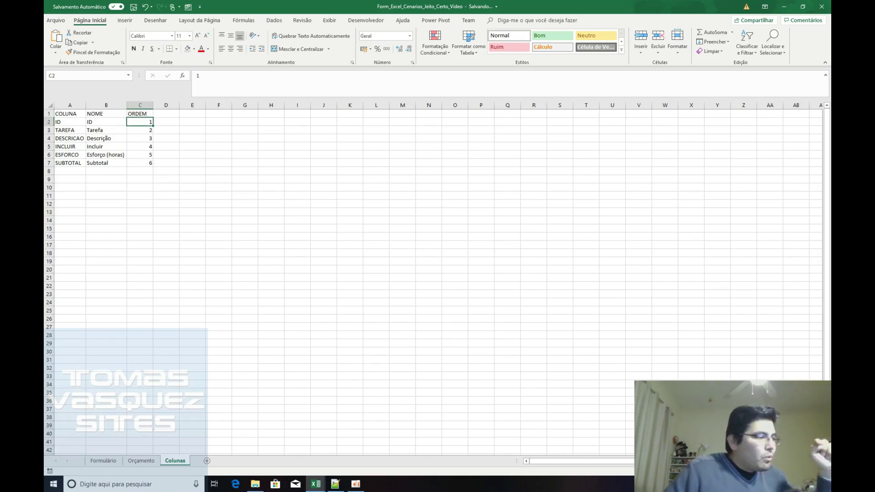
Back in the VBA editor, uncomment the BaseDados.Cells(linha, line in SalvarDados
{"action": "left_click", "coordinate": [315, 484]}
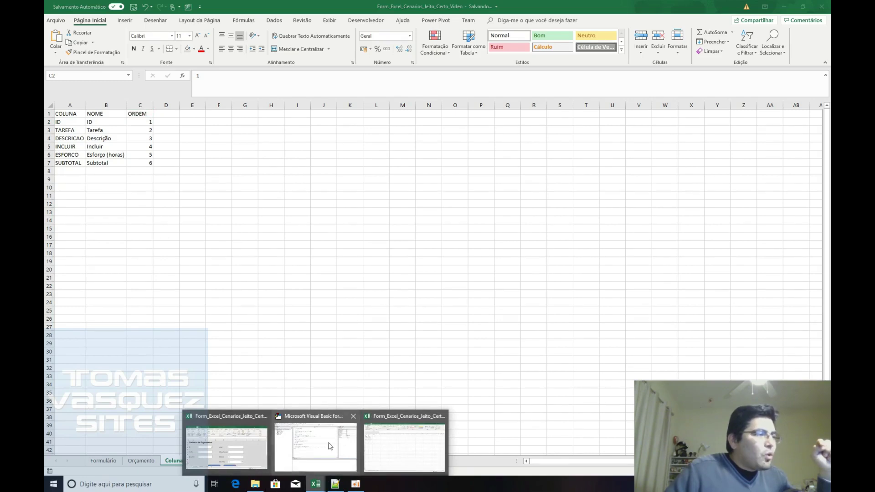
{"action": "left_click", "coordinate": [330, 446]}
{"action": "left_click", "coordinate": [287, 136]}
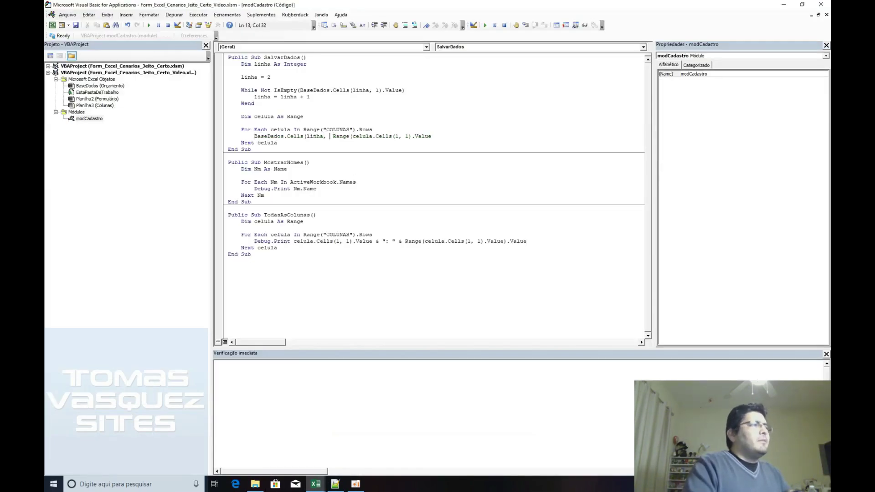
Make the target column BaseDados.Cells(linha, celula.Cells(1, 3).Value)
{"action": "type", "text": "Rang"}
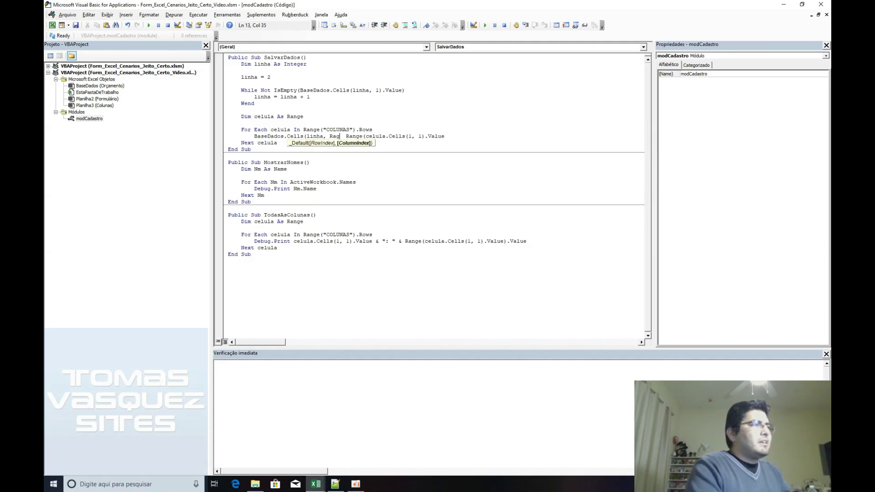
{"action": "type", "text": "e"}
{"action": "key", "text": "BackSpace"}
{"action": "key", "text": "BackSpace"}
{"action": "key", "text": "BackSpace"}
{"action": "type", "text": "celula"}
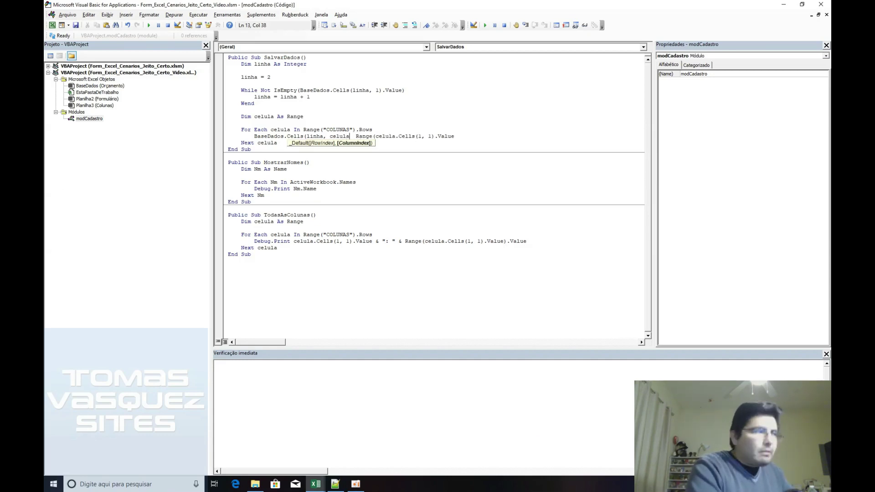
{"action": "type", "text": ".Cells()"}
{"action": "left_click", "coordinate": [354, 179]}
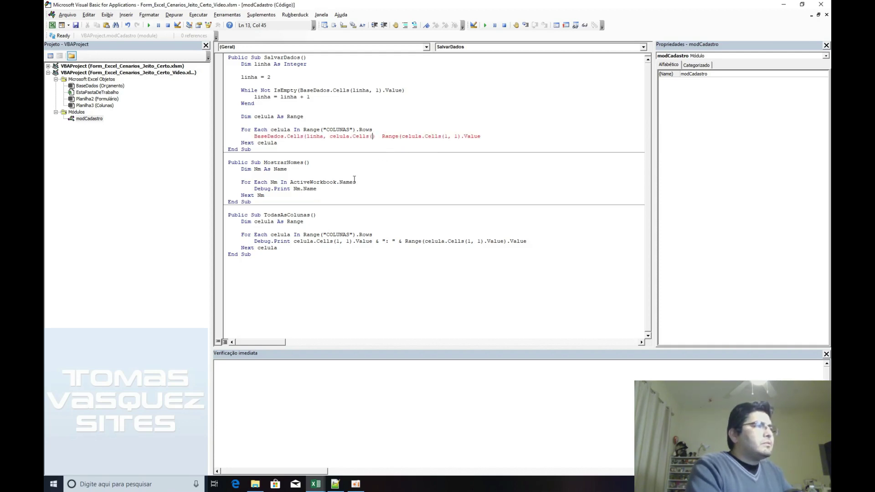
{"action": "type", "text": "1, "}
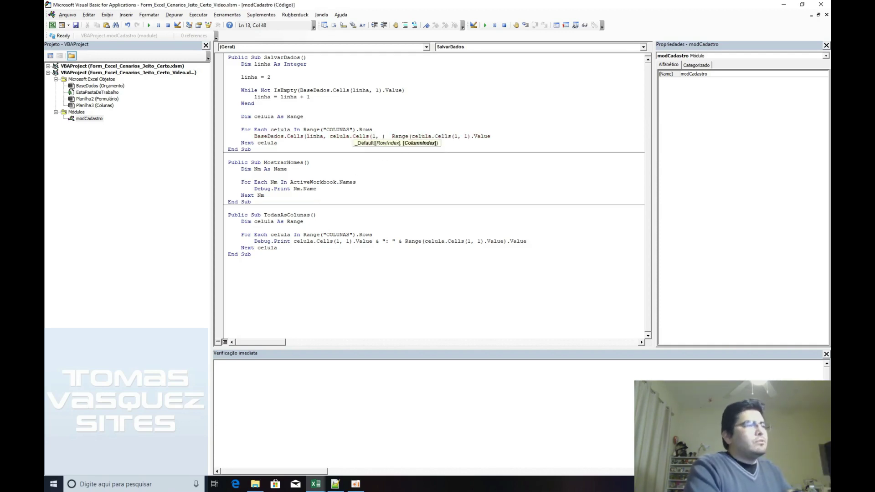
{"action": "type", "text": "3"}
{"action": "key", "text": "Right"}
{"action": "type", "text": ".value"}
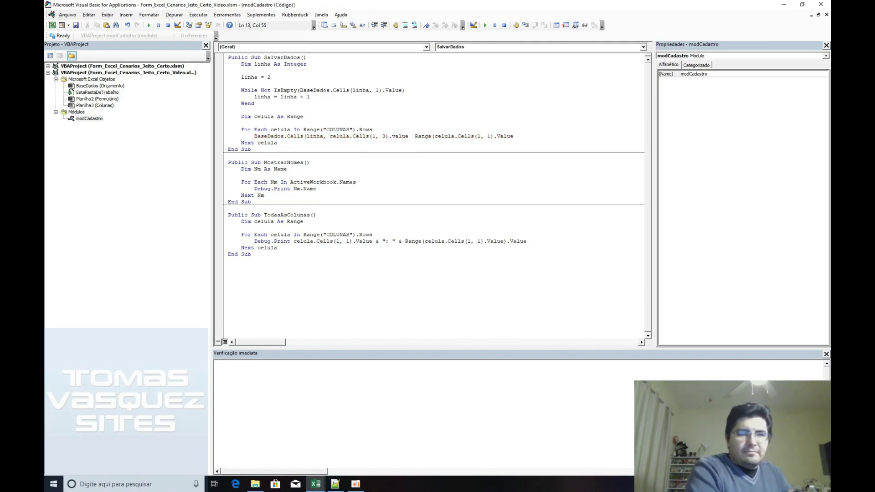
{"action": "type", "text": ")"}
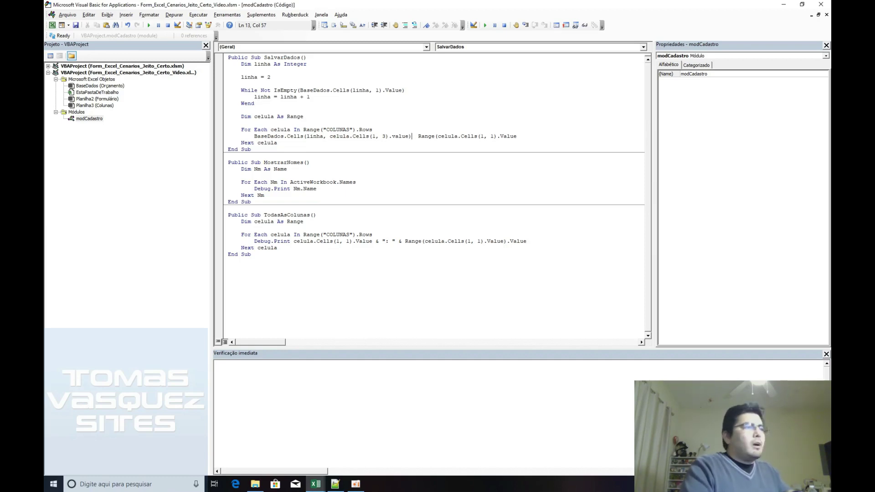
Assign it Range(celula.Cells(1, 1).Value).Value, fixing the compile error on line 13
{"action": "type", "text": ".value ="}
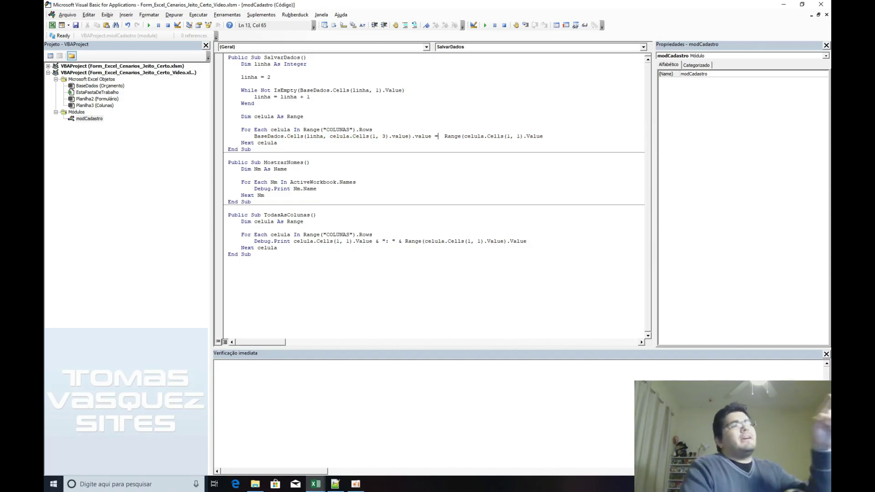
{"action": "left_click", "coordinate": [354, 182]}
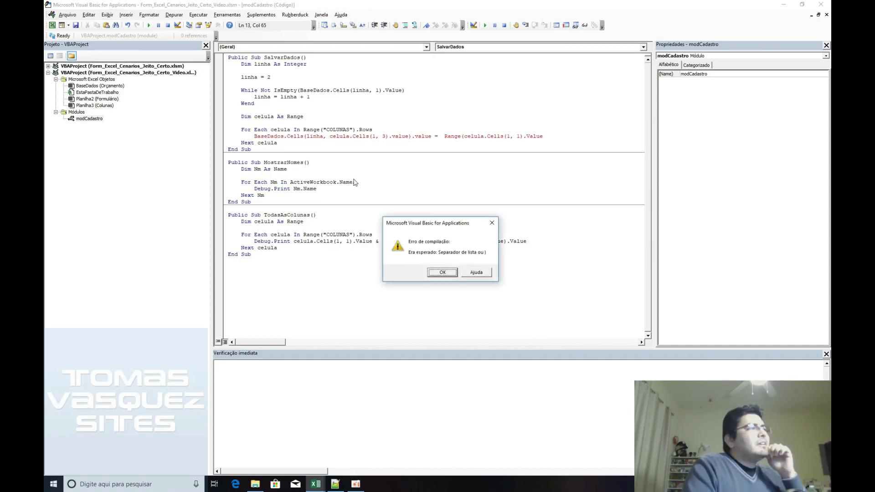
{"action": "key", "text": "Return"}
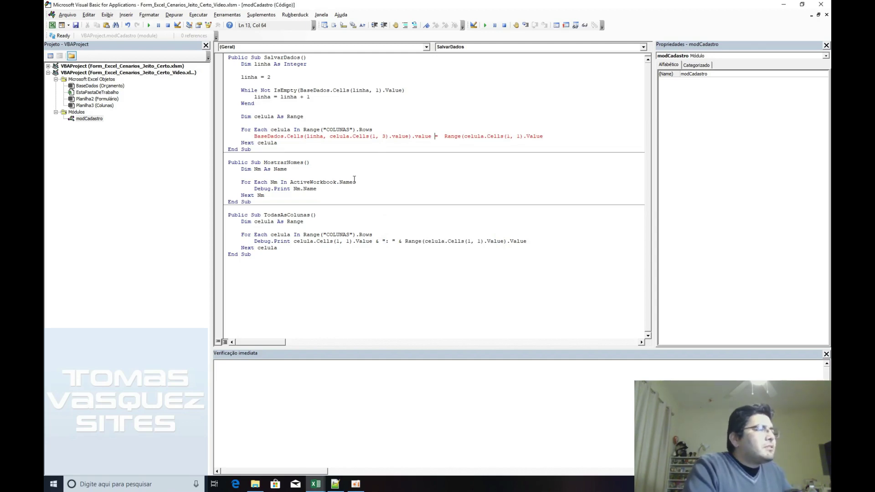
{"action": "key", "text": "ctrl+Left"}
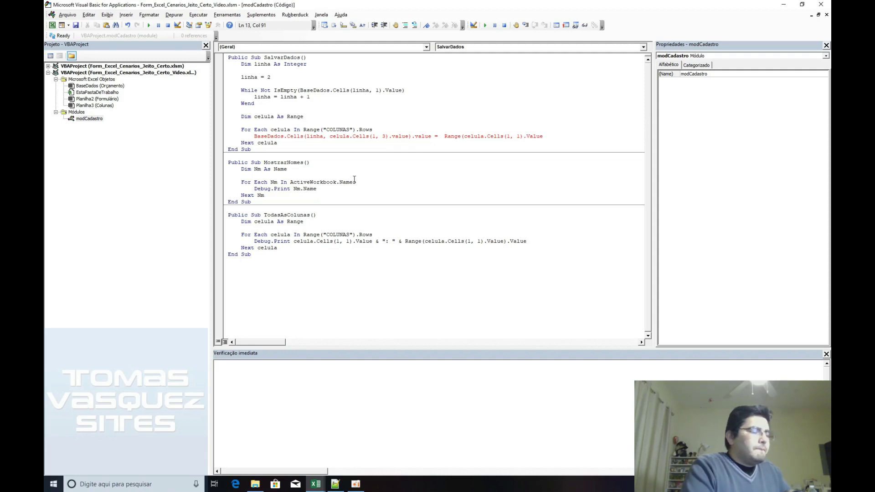
{"action": "type", "text": ".value)"}
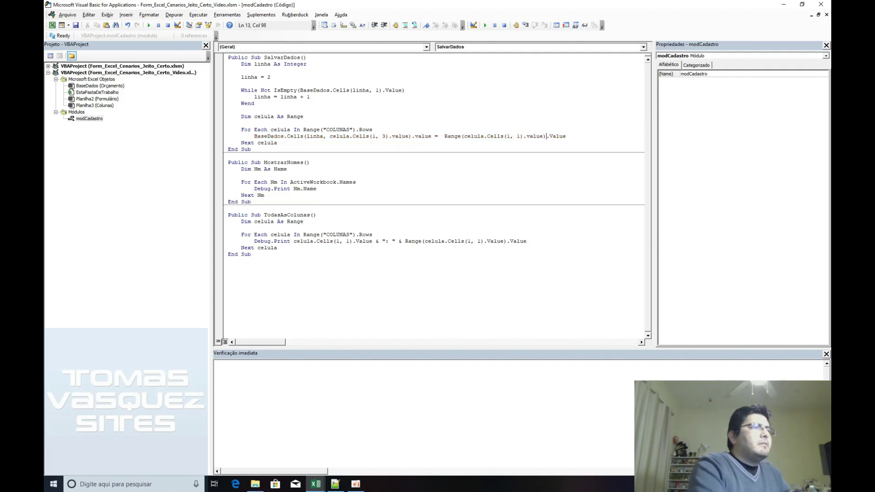
{"action": "key", "text": "Down"}
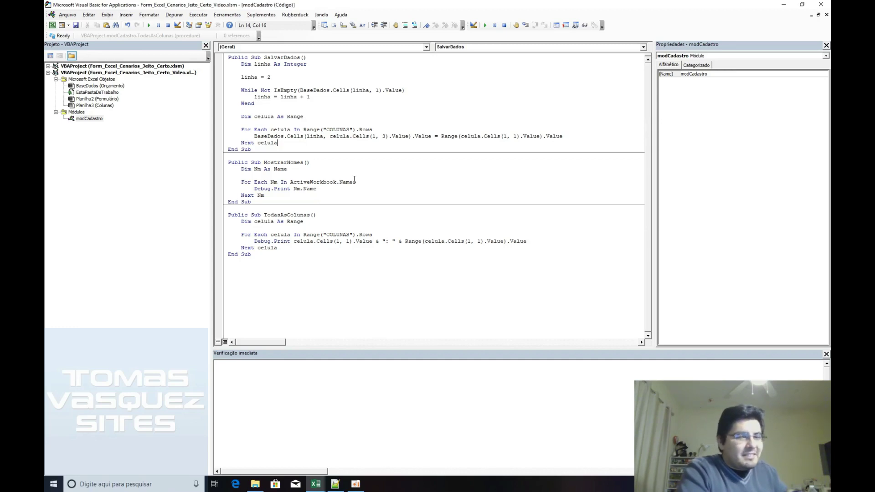
{"action": "key", "text": "Return"}
{"action": "key", "text": "Return"}
Add MsgBox "Cadastro realizado com sucesso" after Next celula, then return to the Excel workbook
{"action": "type", "text": "msgb"}
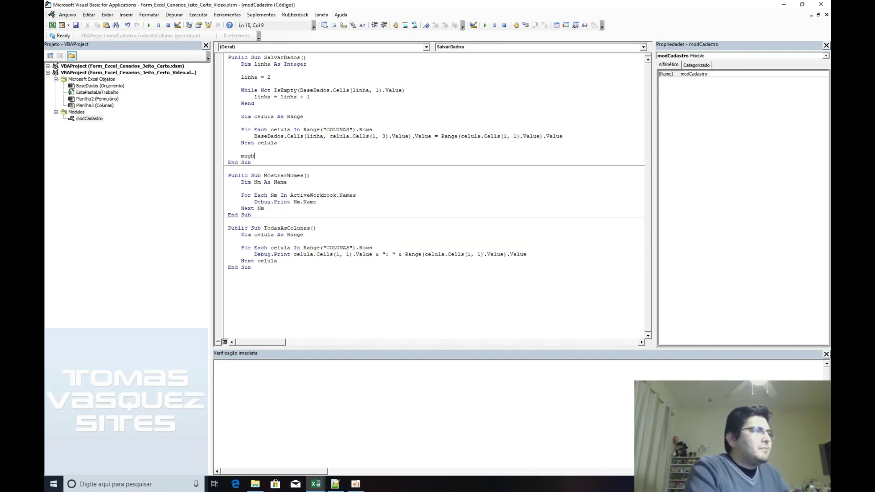
{"action": "type", "text": " \"Cadastro real"}
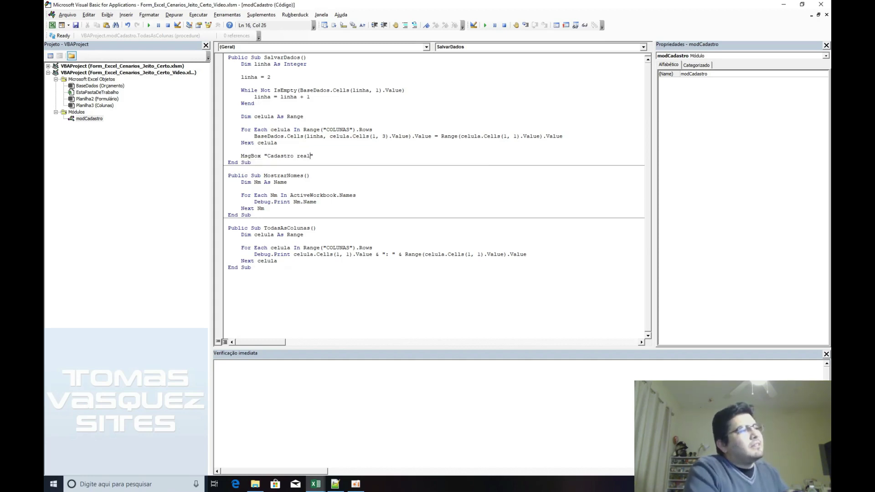
{"action": "type", "text": "cesso"}
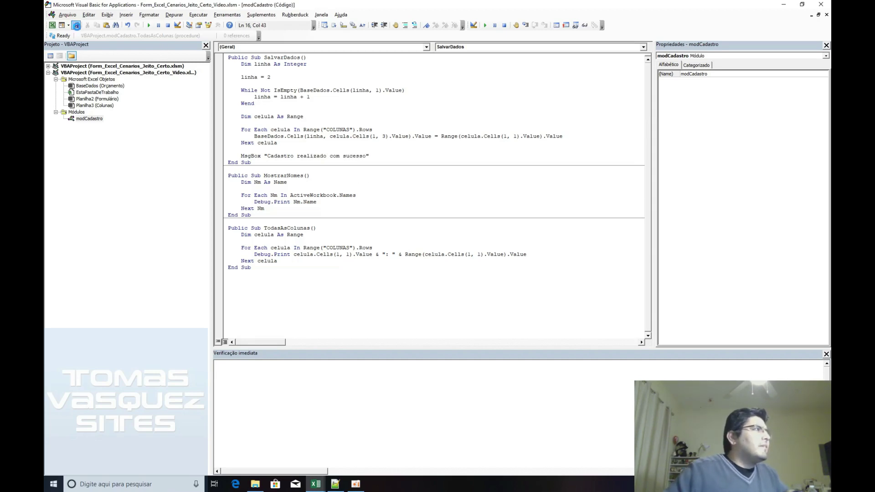
{"action": "left_click", "coordinate": [277, 129]}
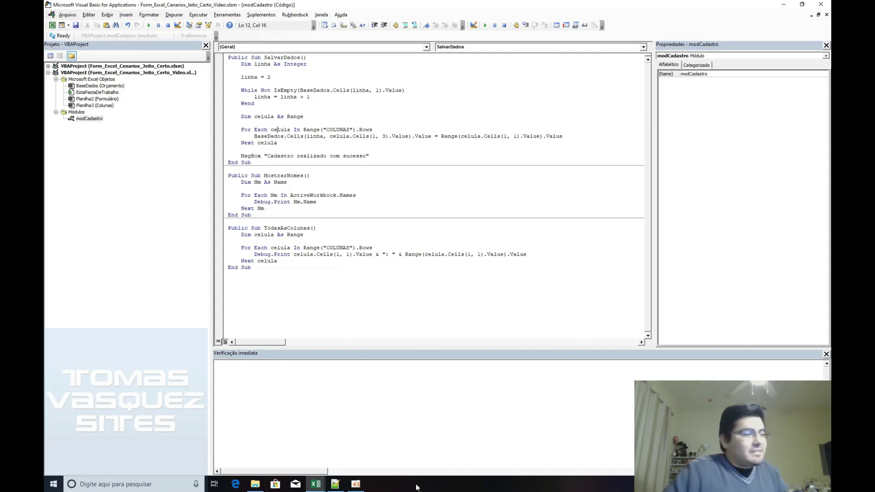
{"action": "left_click", "coordinate": [382, 451]}
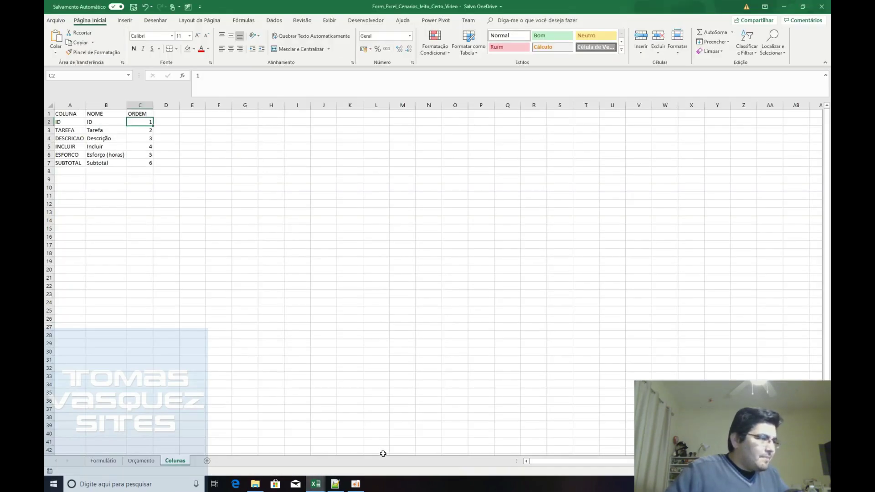
Assign SalvarDados from Esta pasta de trabalho to the Cadastrar shape on Formulário
{"action": "left_click", "coordinate": [114, 462]}
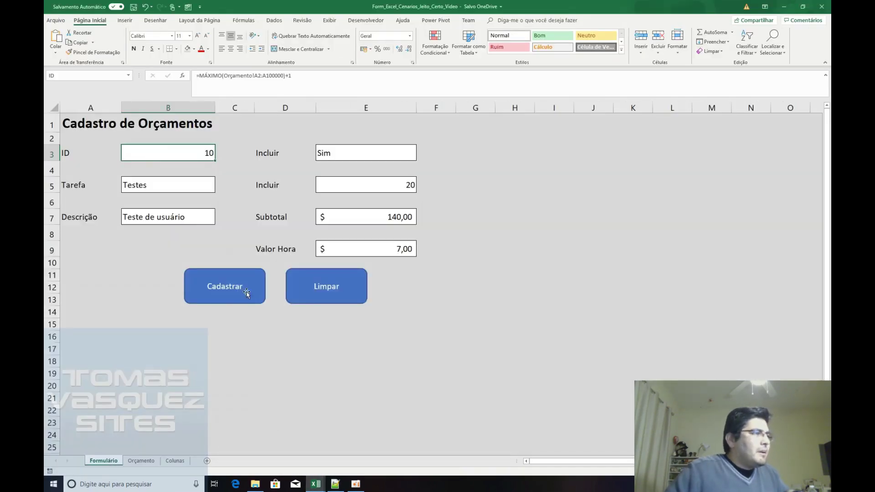
{"action": "left_click", "coordinate": [226, 277], "text": "ctrl"}
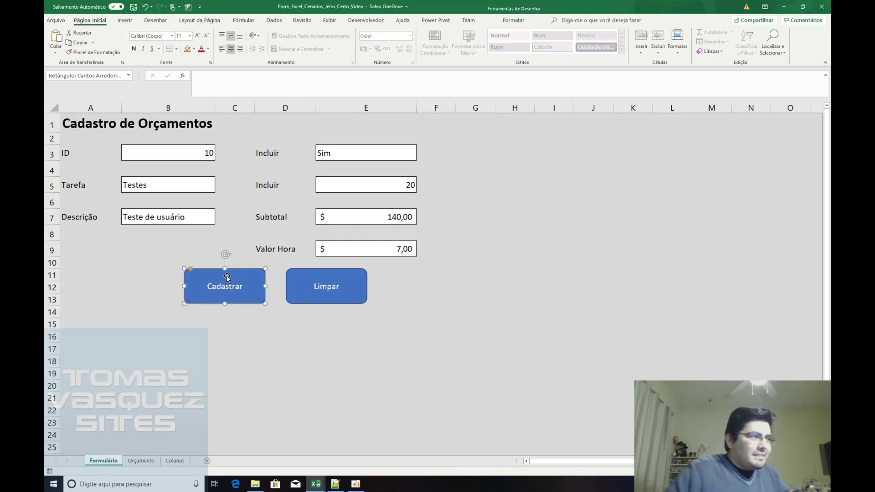
{"action": "right_click", "coordinate": [249, 286]}
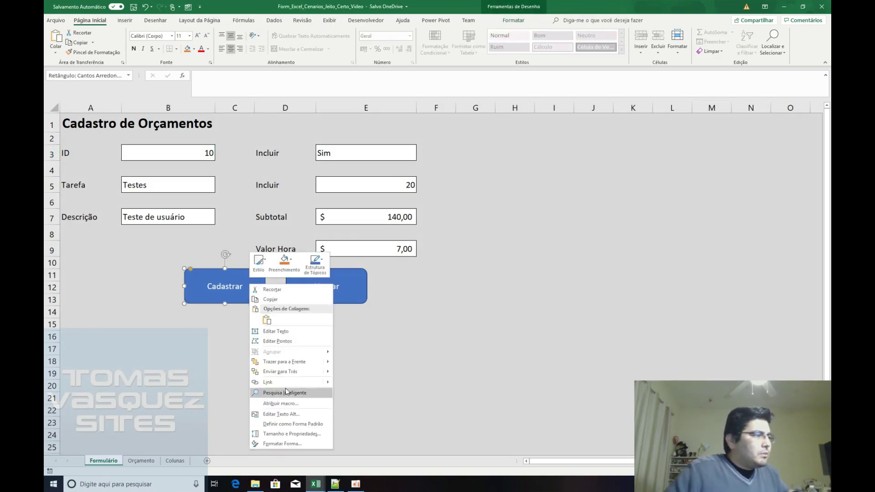
{"action": "left_click", "coordinate": [290, 404]}
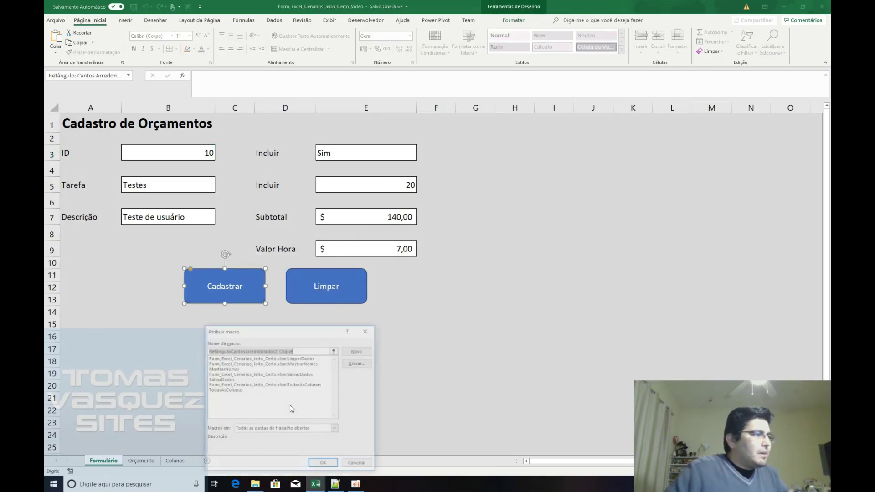
{"action": "left_click", "coordinate": [335, 350]}
{"action": "left_click", "coordinate": [371, 341]}
{"action": "left_click", "coordinate": [335, 429]}
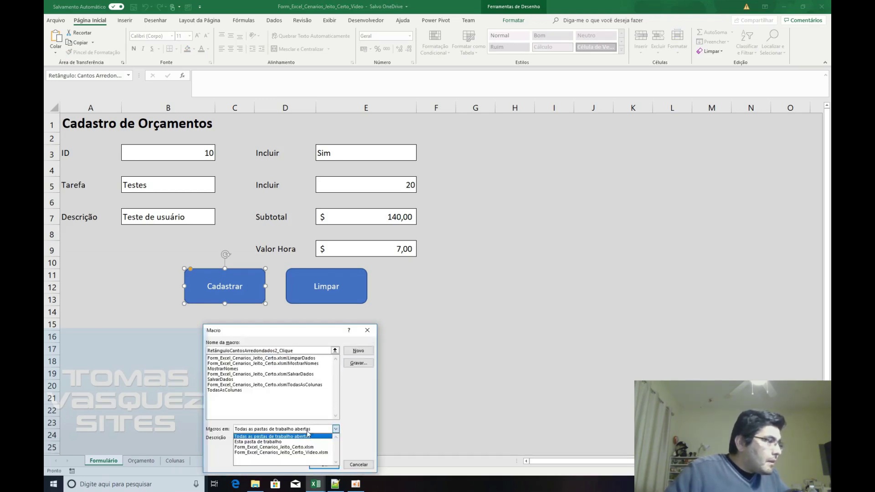
{"action": "left_click", "coordinate": [297, 440]}
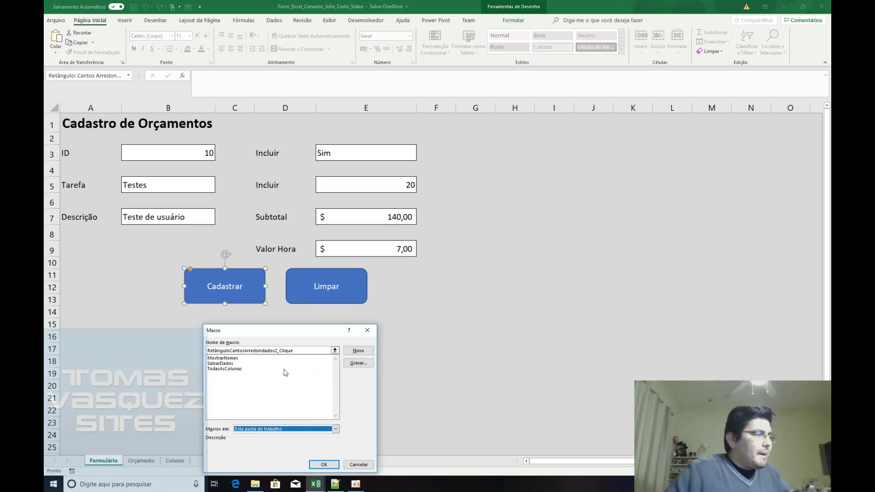
{"action": "left_click", "coordinate": [231, 363]}
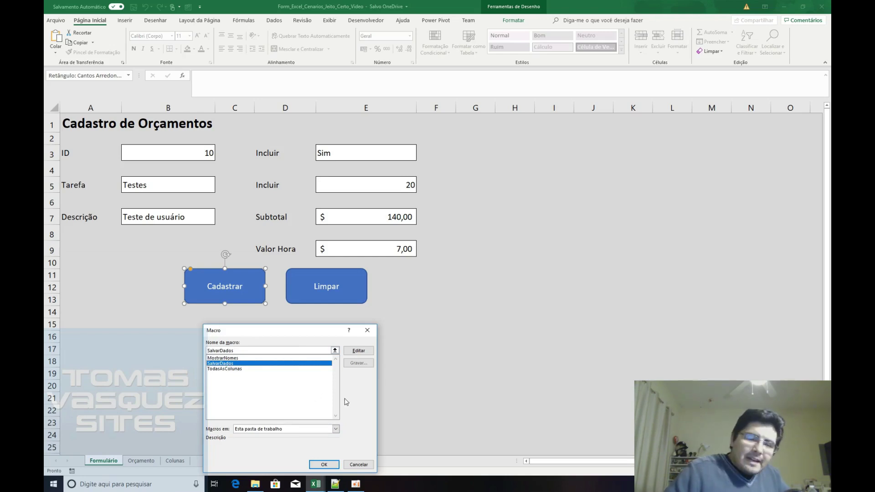
{"action": "left_click", "coordinate": [324, 464]}
{"action": "left_click", "coordinate": [411, 367]}
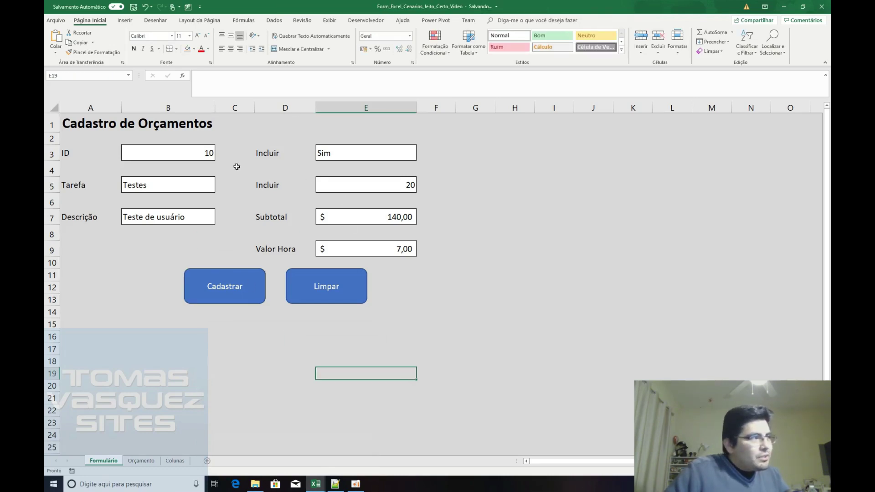
Submit the form with Cadastrar and dismiss the success message
{"action": "left_click", "coordinate": [141, 461]}
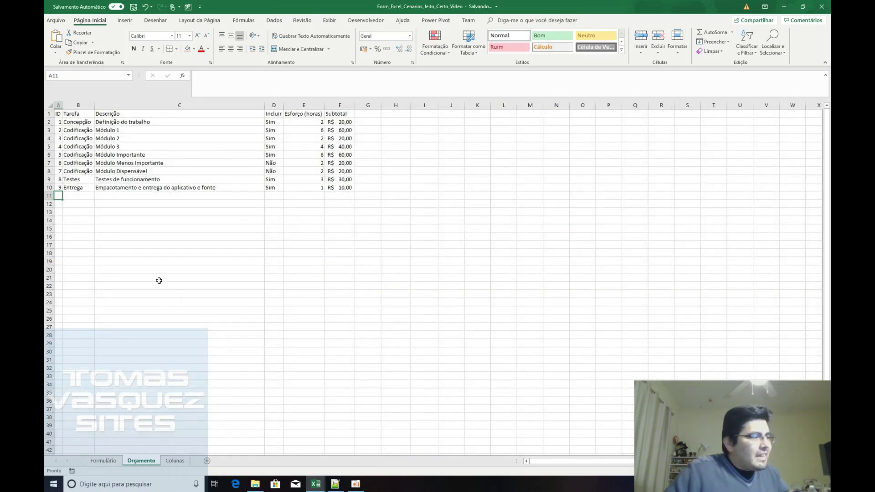
{"action": "left_click", "coordinate": [104, 461]}
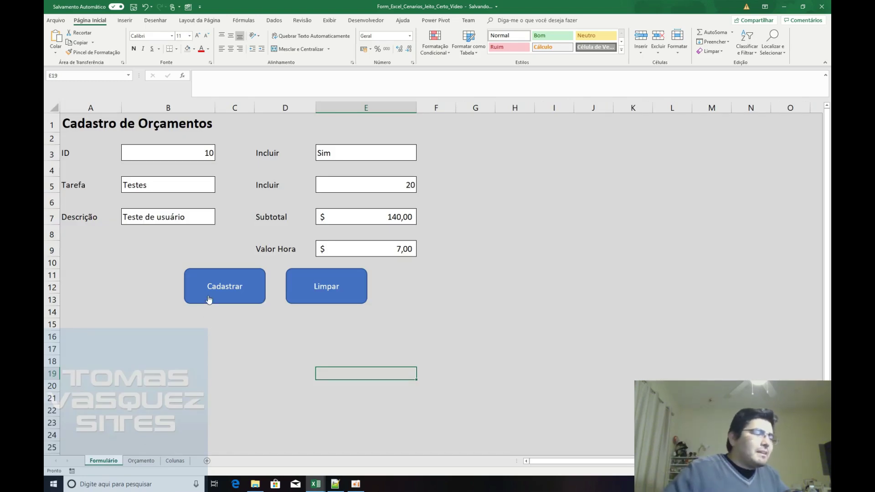
{"action": "left_click", "coordinate": [209, 299]}
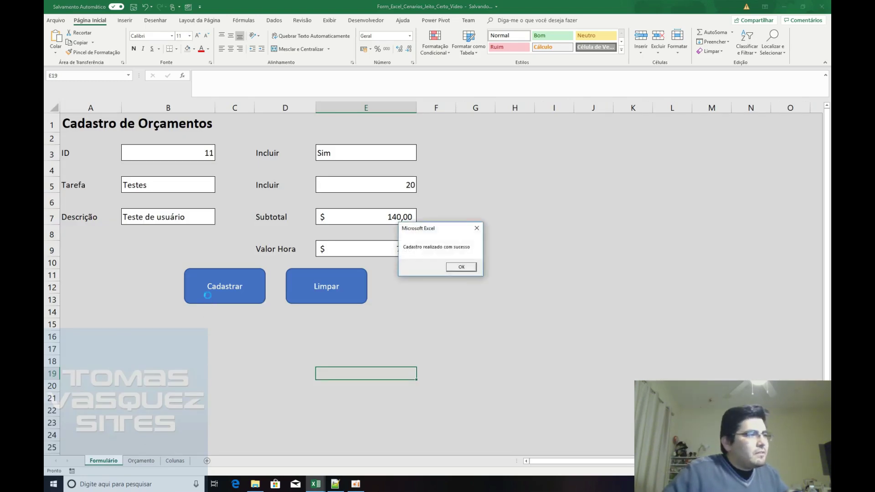
{"action": "left_click", "coordinate": [461, 267]}
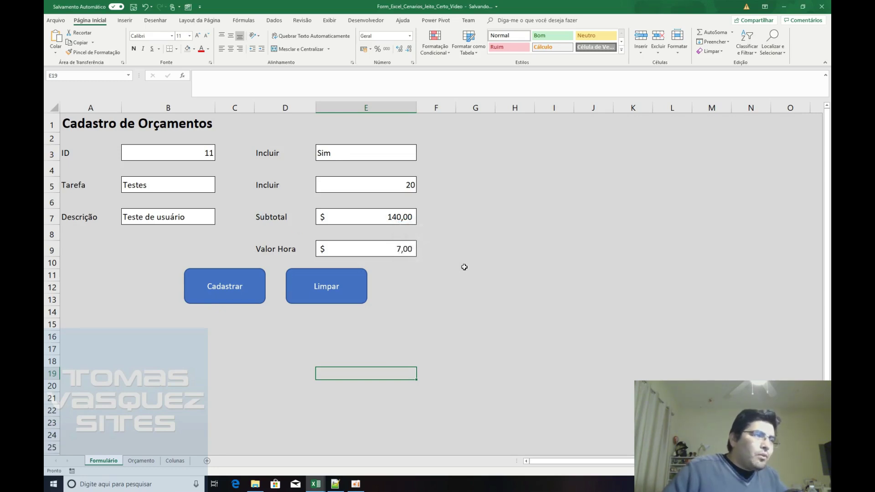
Check the new Orçamento row 11: ID 10, Testes, subtotal 140
{"action": "left_click", "coordinate": [141, 460]}
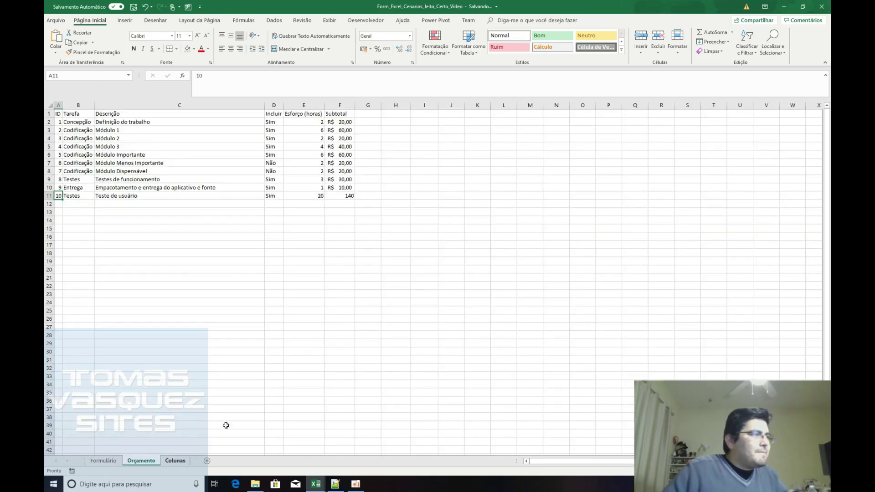
{"action": "left_click", "coordinate": [132, 197]}
{"action": "key", "text": "Left"}
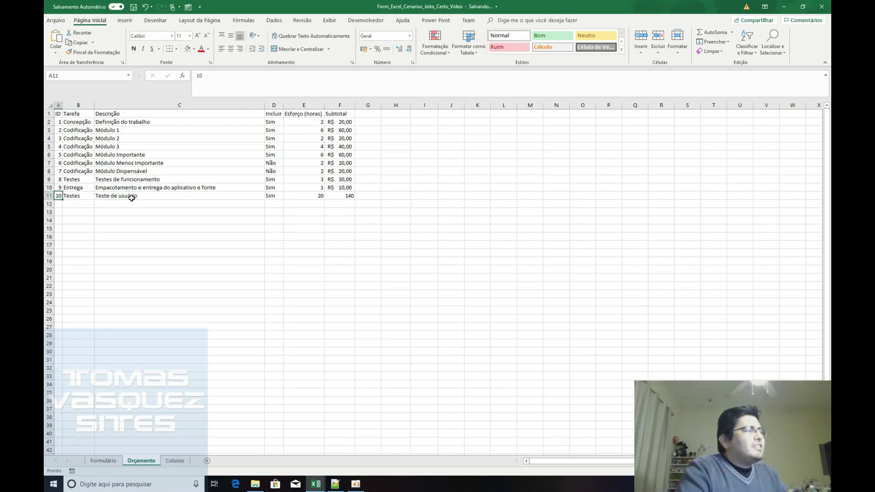
{"action": "left_click", "coordinate": [132, 198]}
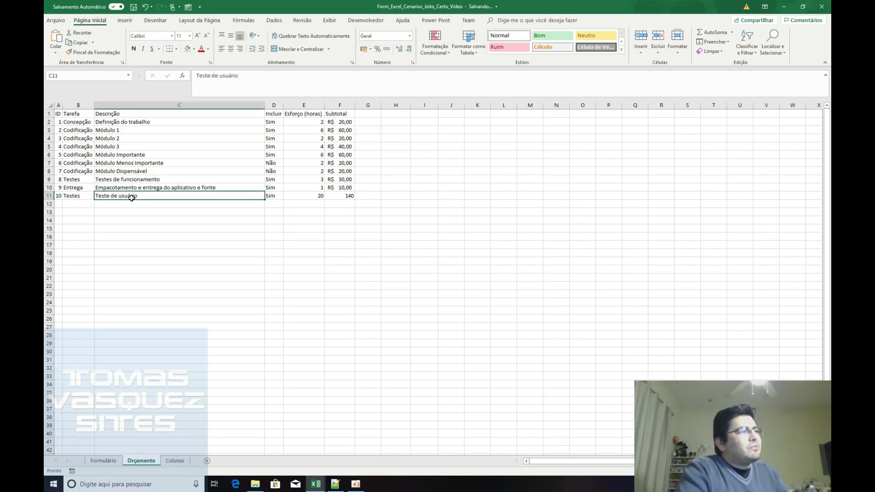
{"action": "key", "text": "Right"}
{"action": "key", "text": "Right"}
{"action": "key", "text": "Right"}
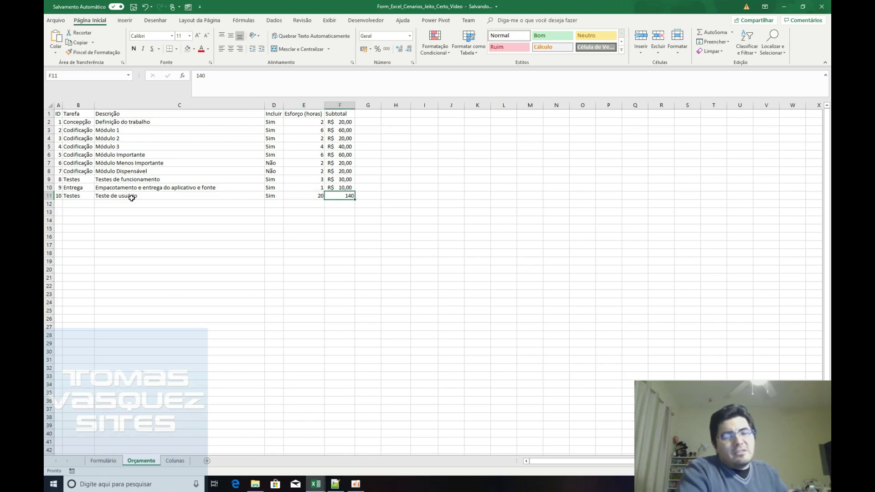
Inspect the ID cell's formula on Formulário, then return to the VBA editor
{"action": "left_click", "coordinate": [105, 462]}
{"action": "left_click", "coordinate": [196, 156]}
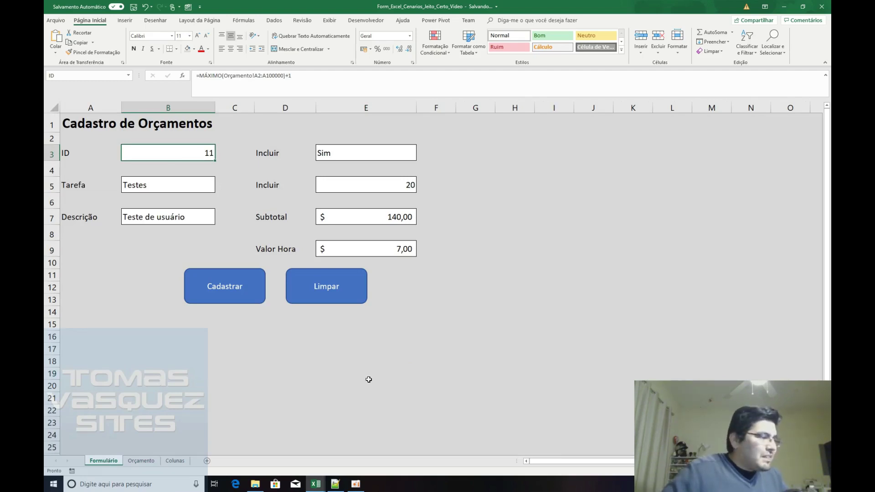
{"action": "left_click", "coordinate": [319, 485]}
{"action": "left_click", "coordinate": [323, 437]}
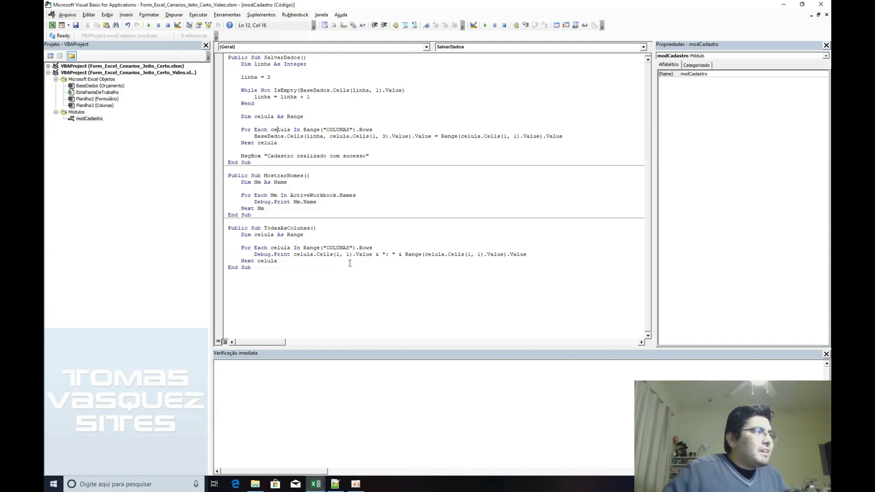
Paste the LimparDados sub, clearing unlocked COLUNAS cells, below SalvarDados in modCadastro
{"action": "left_click_drag", "start_coordinate": [262, 164], "coordinate": [230, 56]}
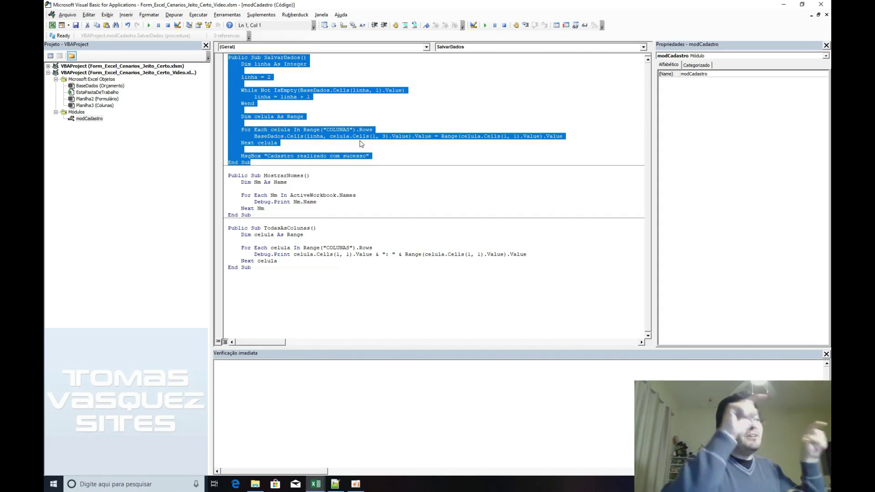
{"action": "left_click", "coordinate": [309, 162]}
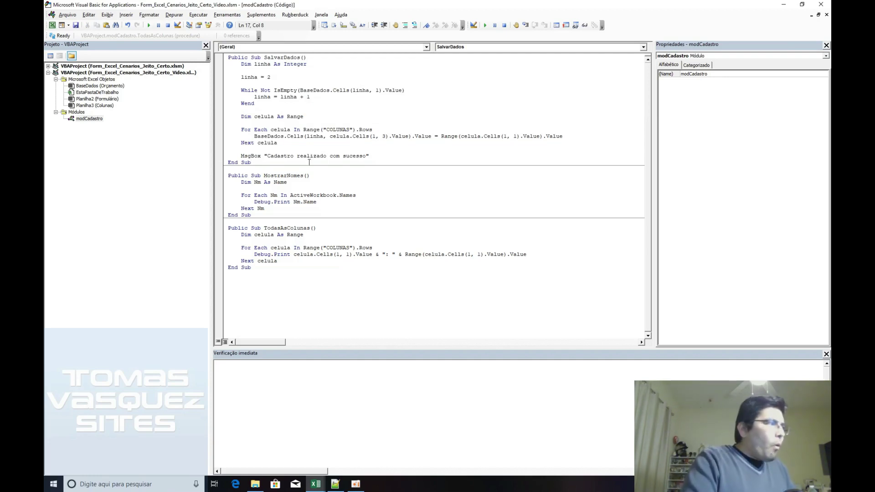
{"action": "key", "text": "Return"}
{"action": "key", "text": "Return"}
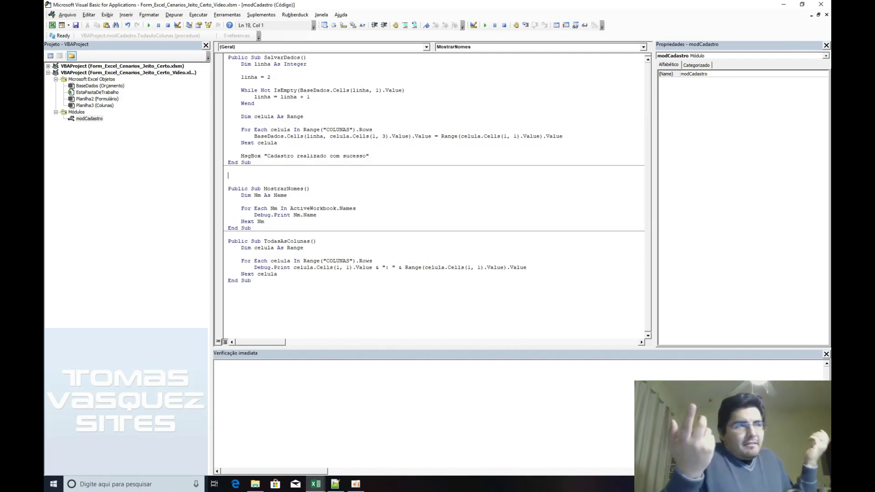
{"action": "key", "text": "alt+Tab"}
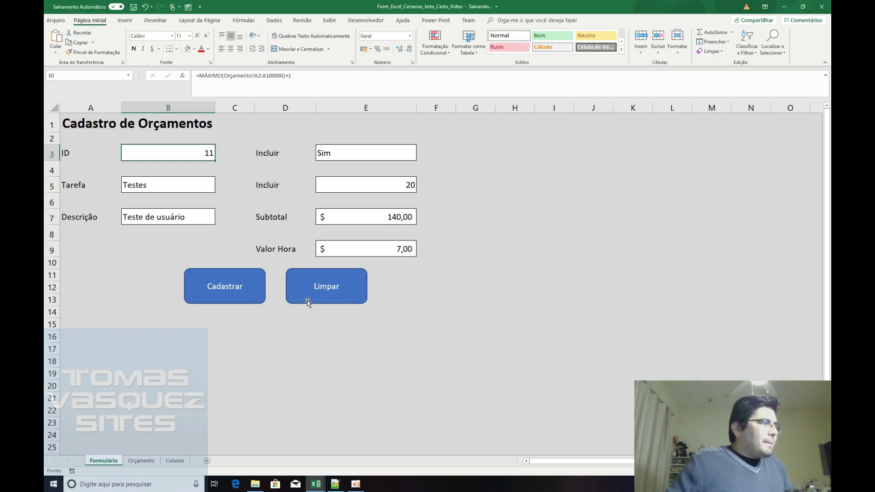
{"action": "key", "text": "alt+Tab"}
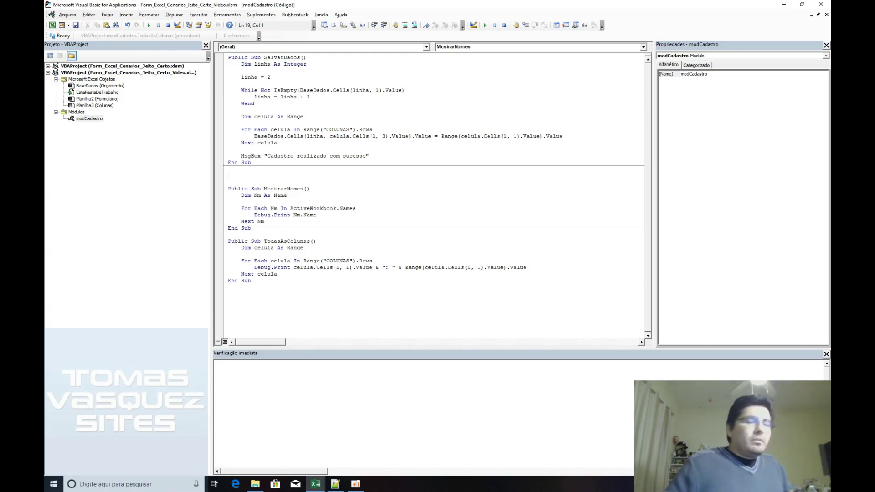
{"action": "key", "text": "alt+Tab"}
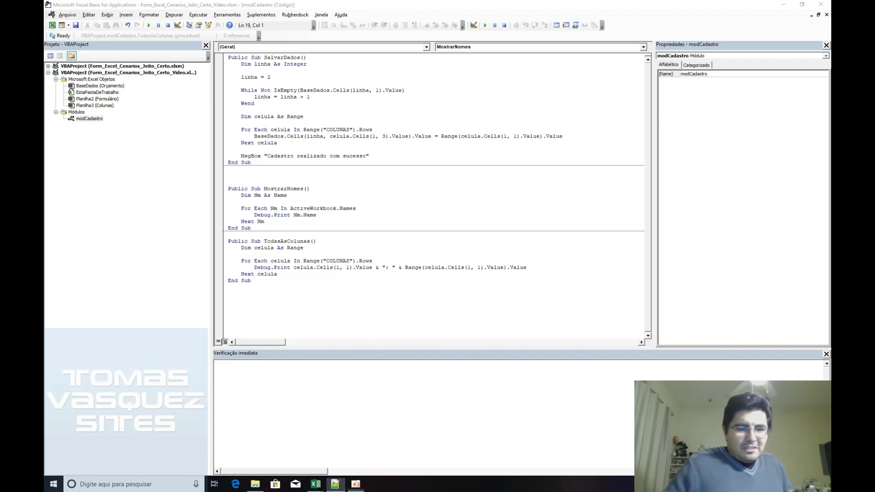
{"action": "left_click", "coordinate": [240, 171]}
{"action": "type", "text": "Public Sub LimparDados()     Dim celula As Range      For Each celula In Range(\"COLUNAS\").Rows         If Not Range(celula.Cells(1, 1).Value).Locked Then             Range(celula.Cells(1, 1).Value).ClearContents         End If     Next celula End Sub"}
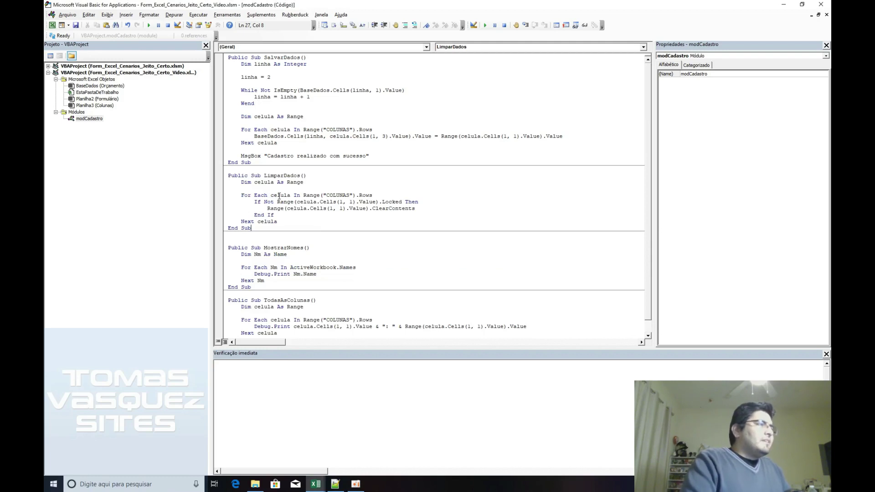
{"action": "key", "text": "Up"}
{"action": "key", "text": "Up"}
{"action": "key", "text": "Up"}
{"action": "key", "text": "Down"}
{"action": "key", "text": "Right"}
{"action": "key", "text": "Right"}
{"action": "key", "text": "Right"}
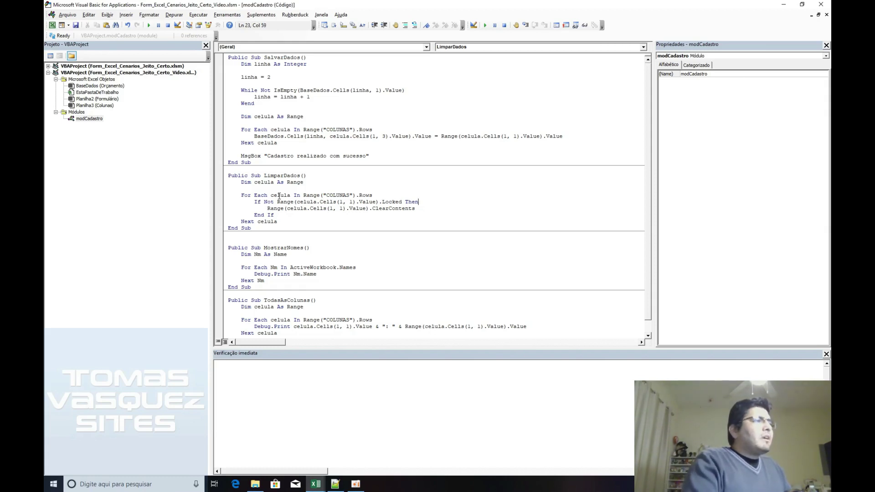
{"action": "key", "text": "ctrl+shift+Right"}
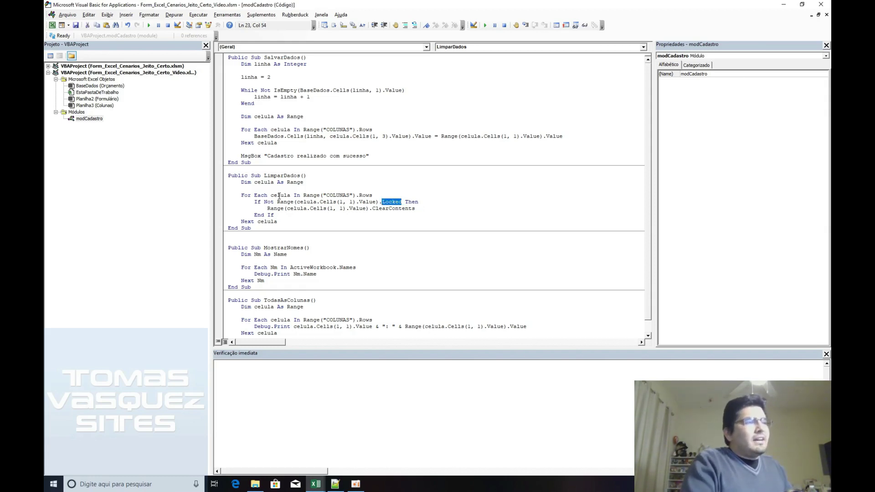
{"action": "key", "text": "ctrl+shift+Left"}
{"action": "key", "text": "ctrl+shift+Right"}
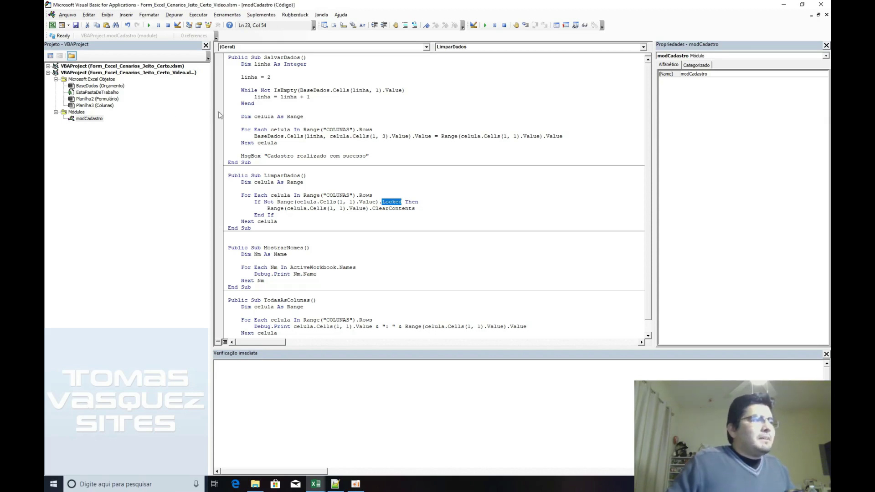
{"action": "left_click", "coordinate": [384, 209]}
{"action": "double_click", "coordinate": [384, 209]}
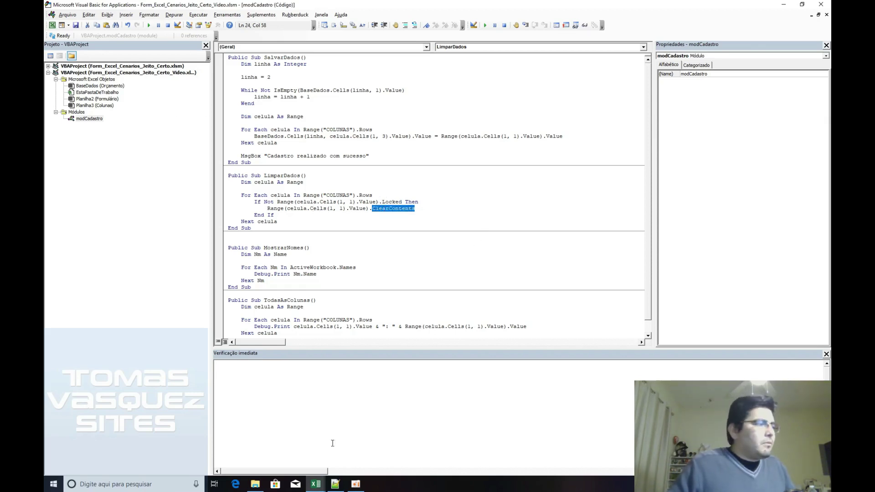
{"action": "mouse_move", "coordinate": [316, 484]}
{"action": "left_click", "coordinate": [241, 445]}
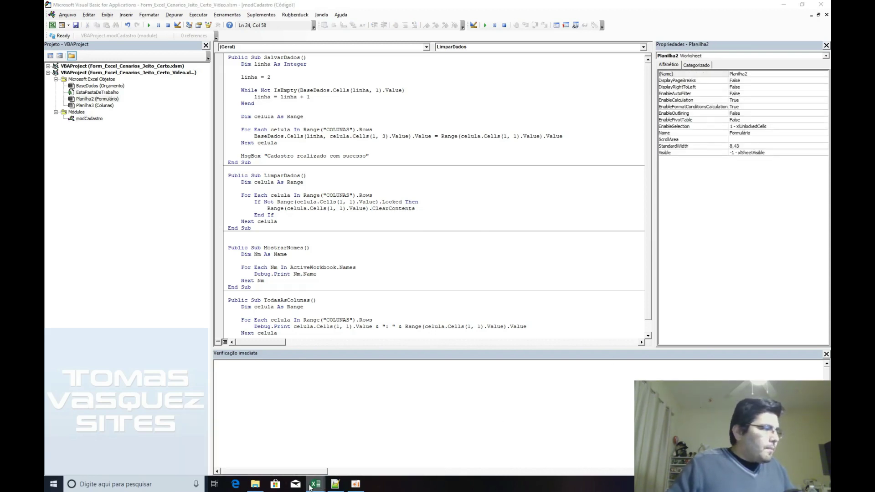
{"action": "left_click", "coordinate": [390, 442]}
Assign the LimparDados macro to the Limpar shape
{"action": "right_click", "coordinate": [330, 310]}
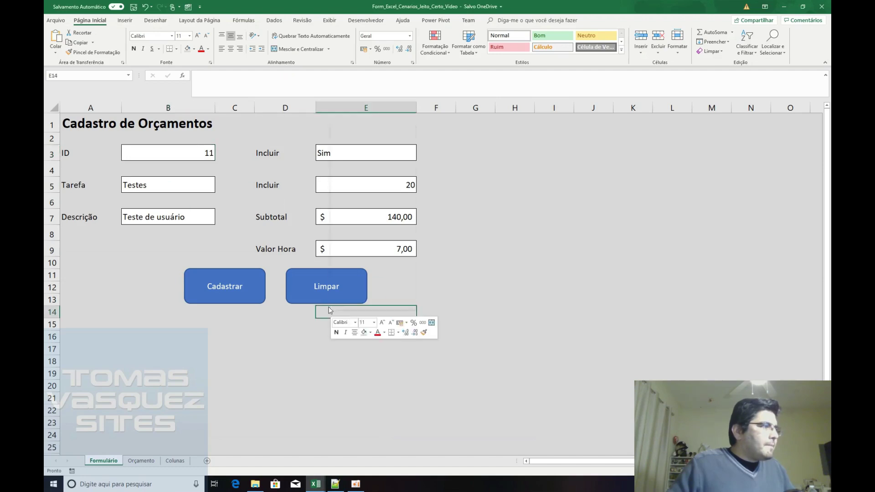
{"action": "left_click", "coordinate": [317, 292]}
{"action": "right_click", "coordinate": [306, 292]}
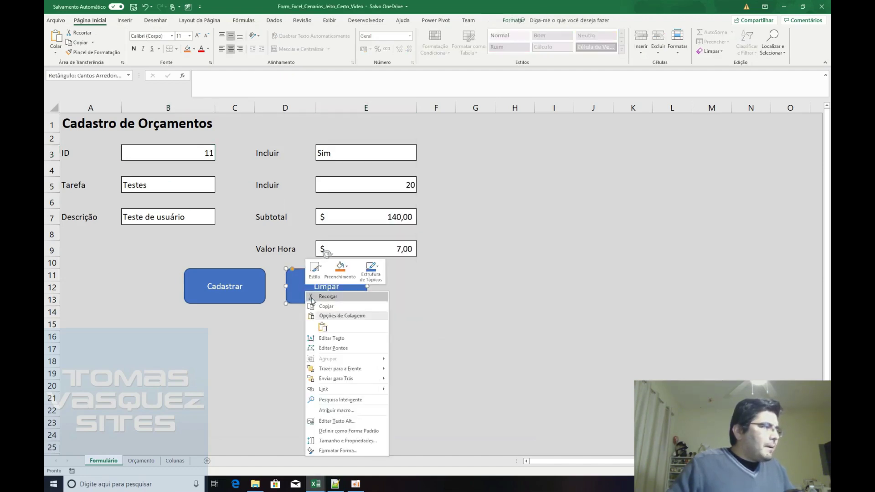
{"action": "left_click", "coordinate": [348, 410]}
{"action": "left_click", "coordinate": [282, 359]}
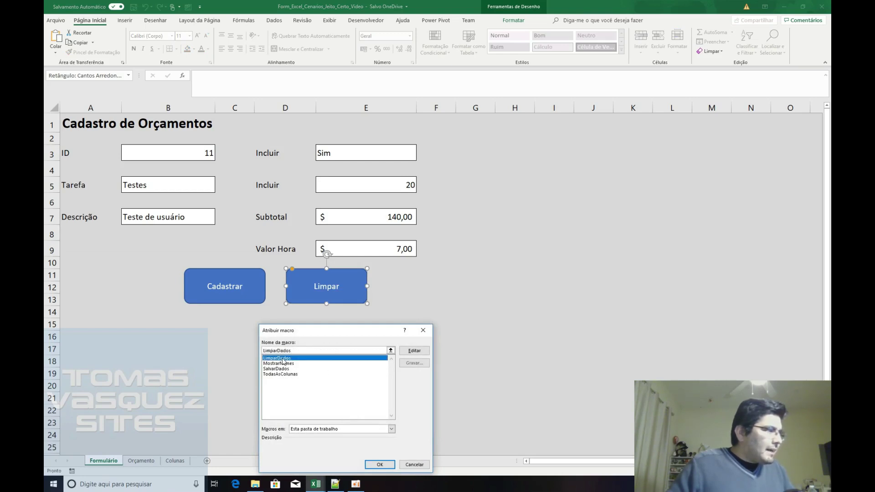
{"action": "left_click", "coordinate": [380, 463]}
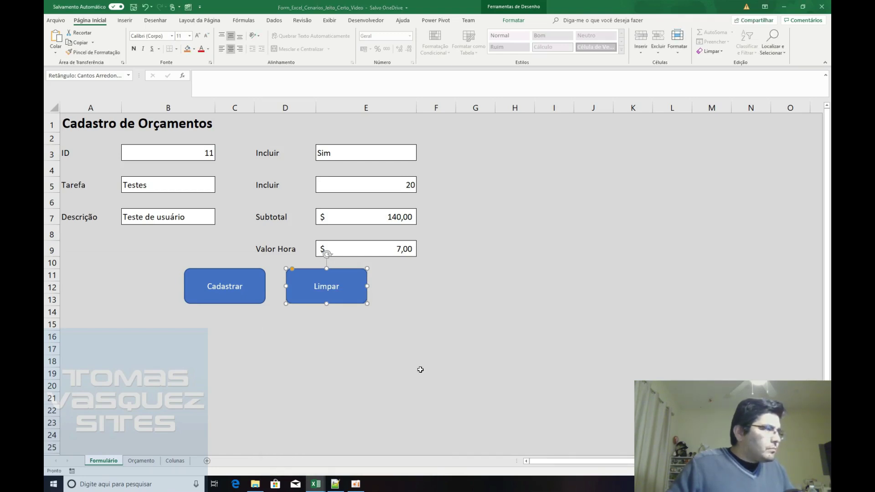
{"action": "left_click", "coordinate": [431, 310]}
Protect the Formulário sheet from Revisão, then run Limpar to clear the form
{"action": "left_click", "coordinate": [327, 23]}
{"action": "left_click", "coordinate": [302, 20]}
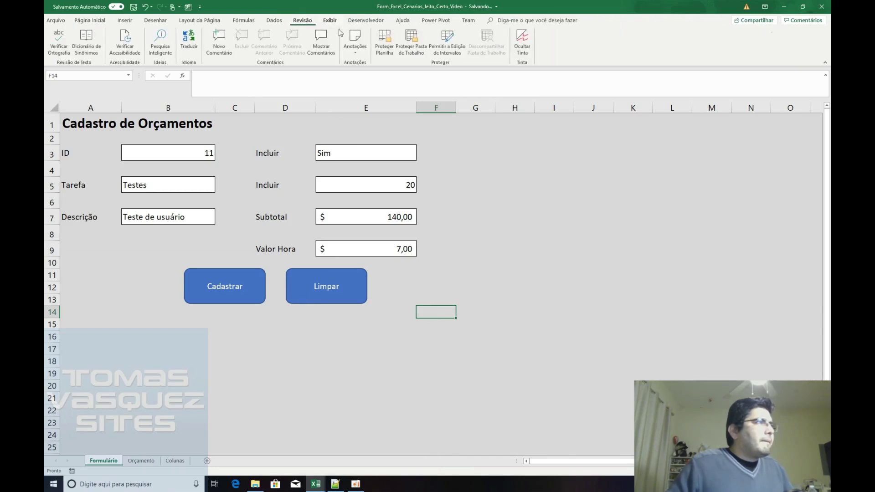
{"action": "left_click", "coordinate": [384, 43]}
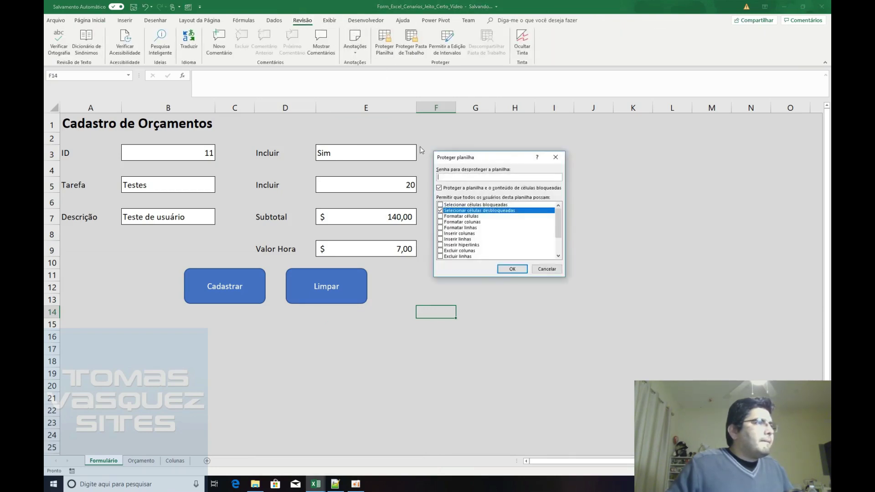
{"action": "left_click", "coordinate": [511, 269]}
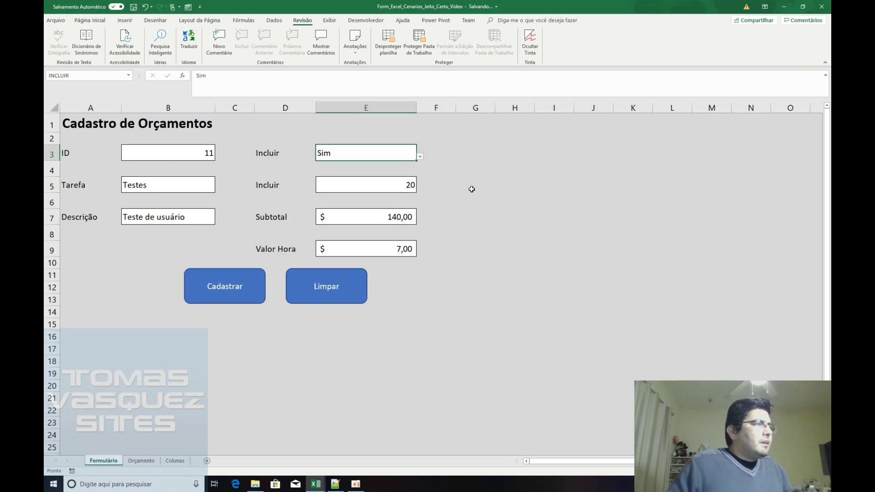
{"action": "left_click", "coordinate": [325, 302]}
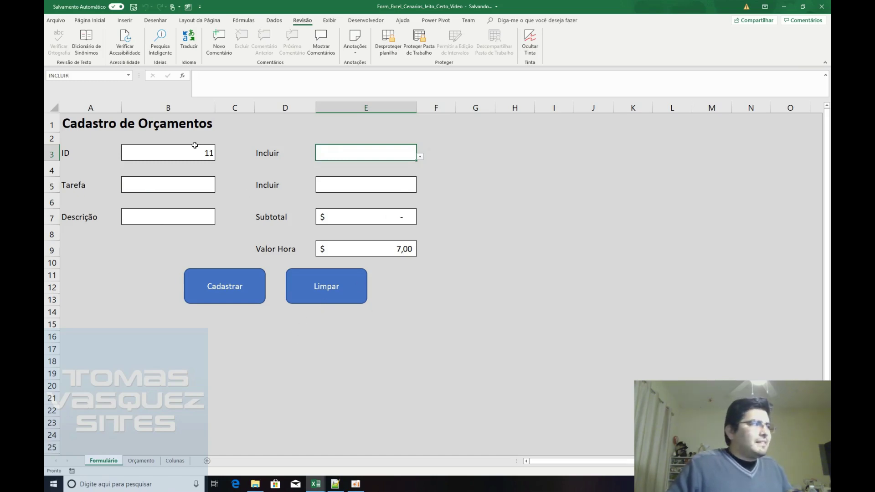
Enter Testes in the Tarefa field B5, leave E5 empty, and unprotect the Formulário sheet
{"action": "double_click", "coordinate": [178, 187]}
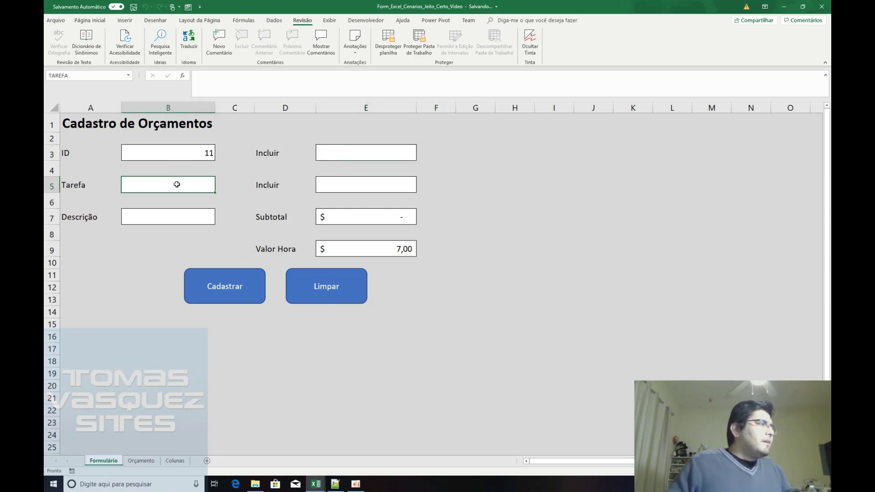
{"action": "type", "text": "Testes"}
{"action": "key", "text": "BackSpace"}
{"action": "key", "text": "BackSpace"}
{"action": "key", "text": "BackSpace"}
{"action": "type", "text": "tes"}
{"action": "key", "text": "Tab"}
{"action": "key", "text": "F2"}
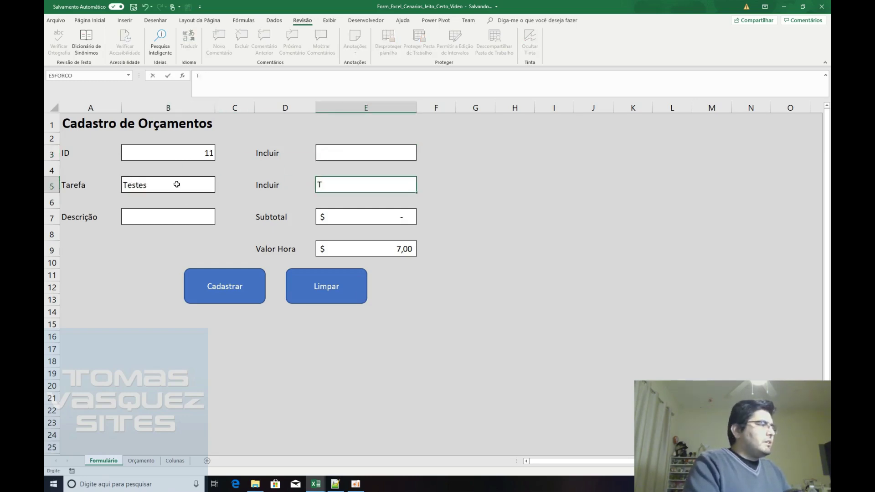
{"action": "key", "text": "Escape"}
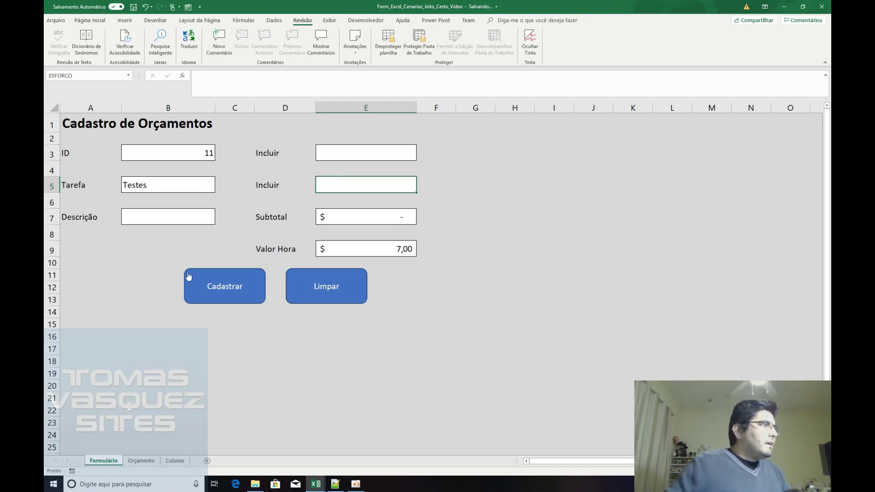
{"action": "left_click", "coordinate": [386, 50]}
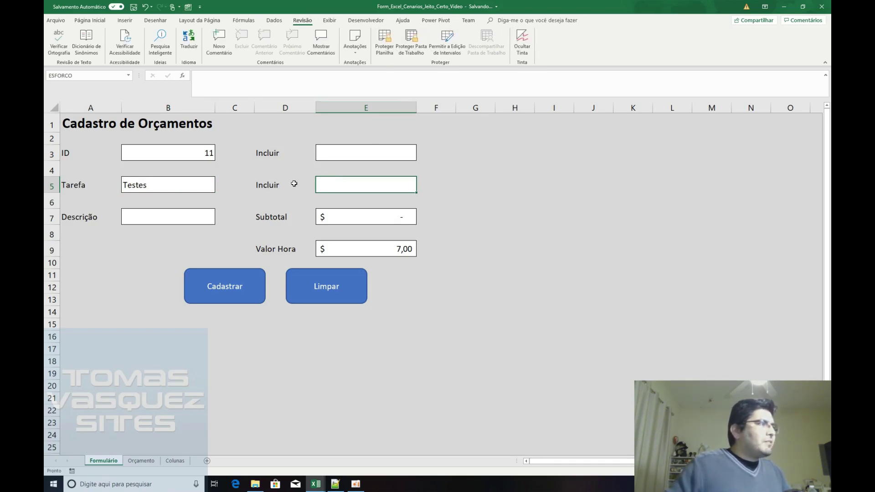
Set D5 to =Colunas!B6 so it reads Esforço (horas), then protect the sheet again
{"action": "left_click", "coordinate": [273, 186]}
{"action": "type", "text": "="}
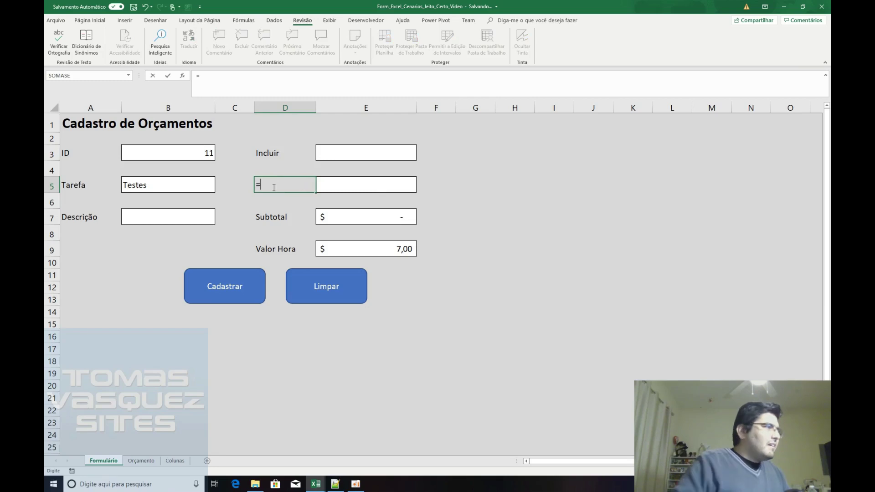
{"action": "left_click", "coordinate": [175, 461]}
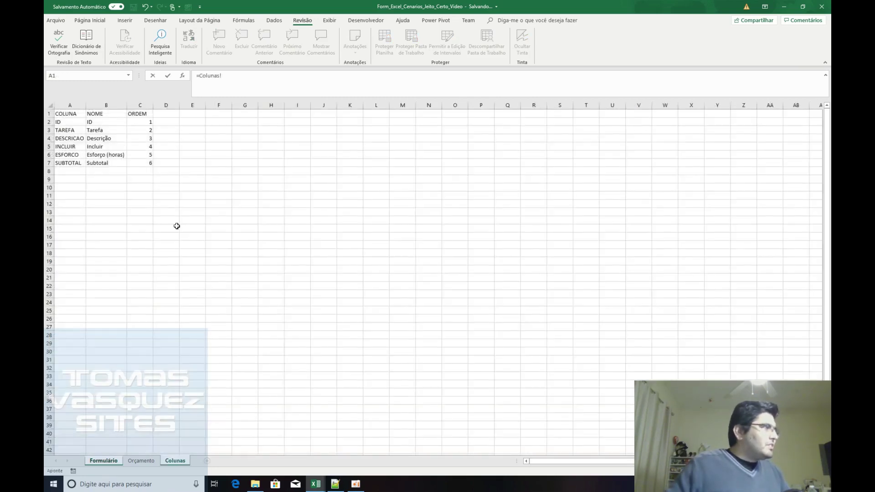
{"action": "left_click", "coordinate": [117, 155]}
{"action": "key", "text": "Return"}
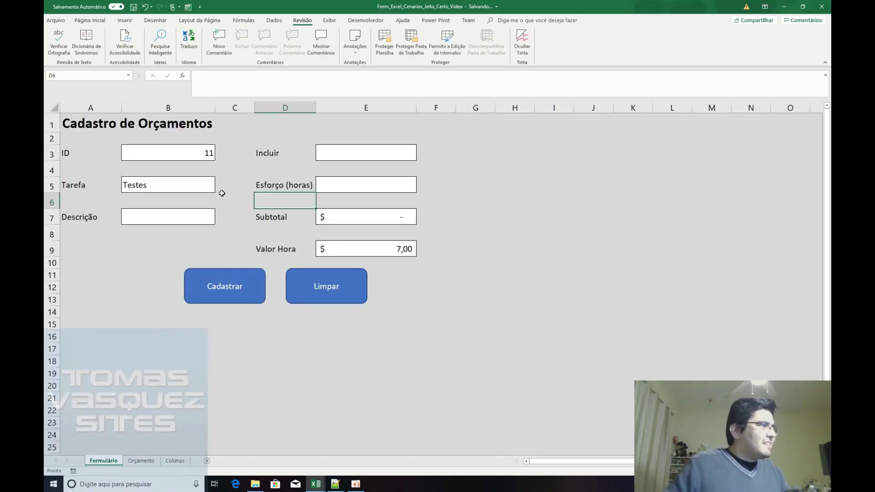
{"action": "left_click", "coordinate": [384, 41]}
{"action": "left_click", "coordinate": [512, 269]}
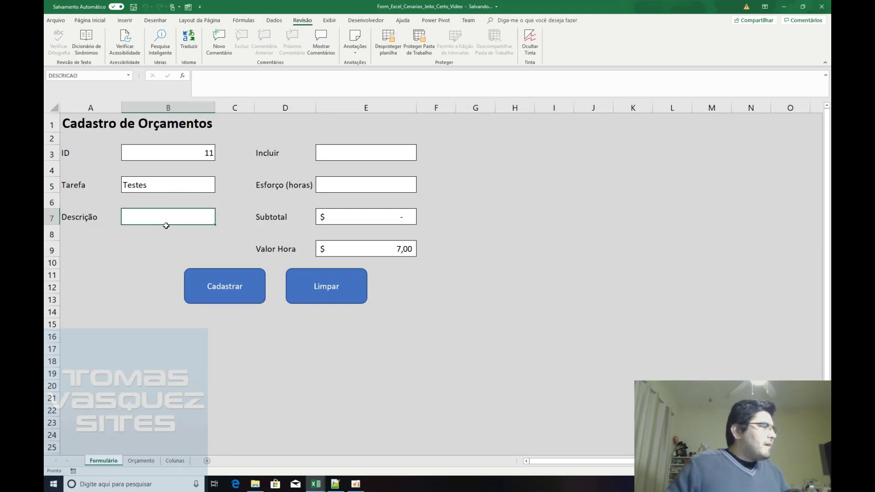
Complete the form with description 'Testes Integrados', Incluir Sim, 30 hours and Valor Hora 10
{"action": "type", "text": "Testes de Usuário"}
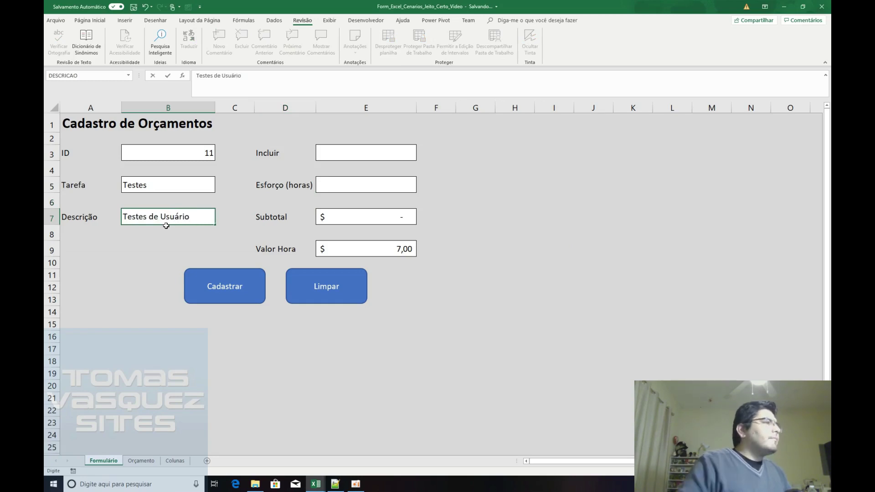
{"action": "key", "text": "BackSpace"}
{"action": "key", "text": "BackSpace"}
{"action": "type", "text": "Integrado"}
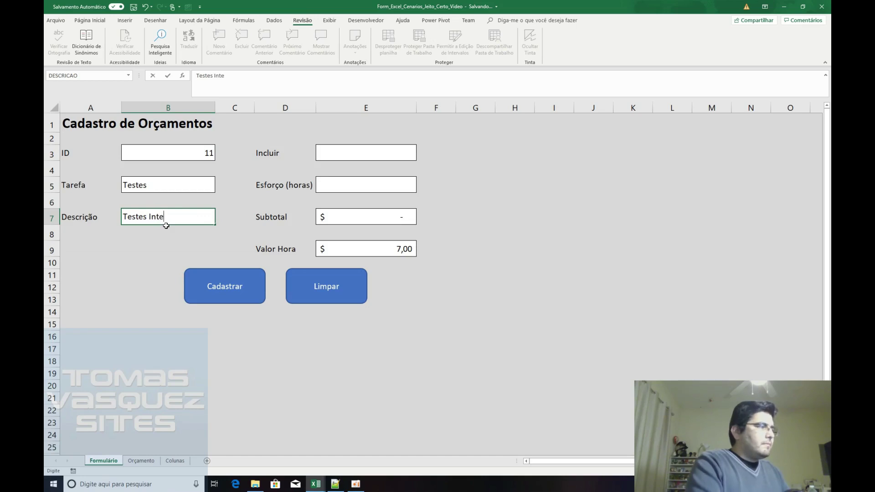
{"action": "key", "text": "Return"}
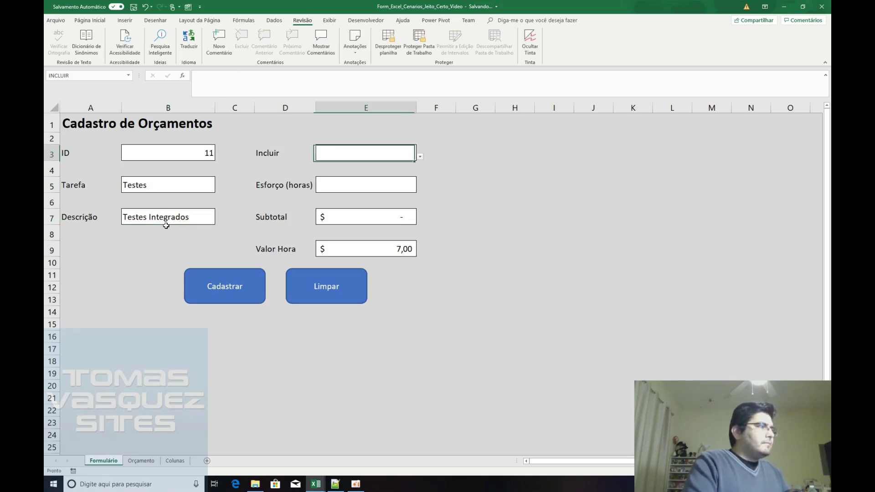
{"action": "key", "text": "alt+Down"}
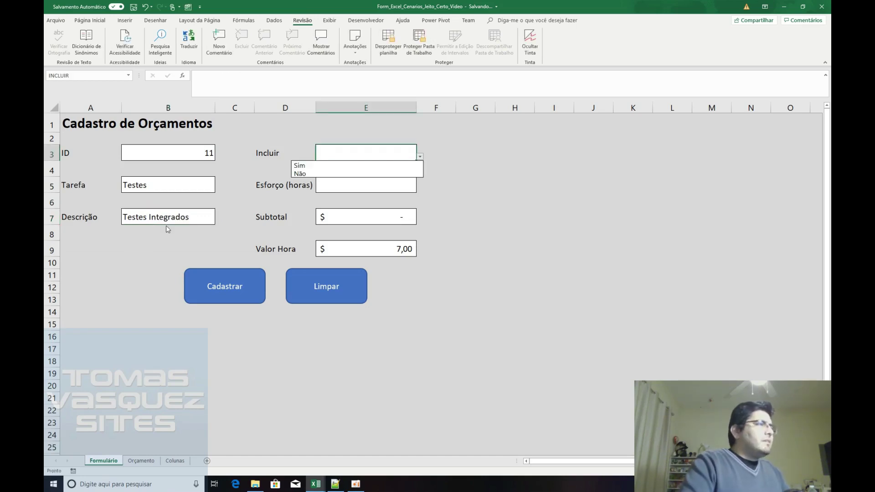
{"action": "key", "text": "Down"}
{"action": "key", "text": "Return"}
{"action": "key", "text": "Return"}
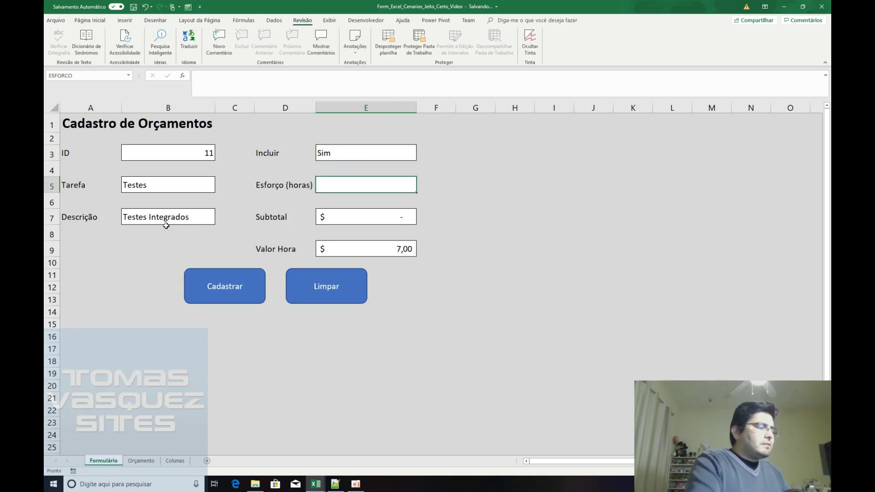
{"action": "type", "text": "30"}
{"action": "key", "text": "Return"}
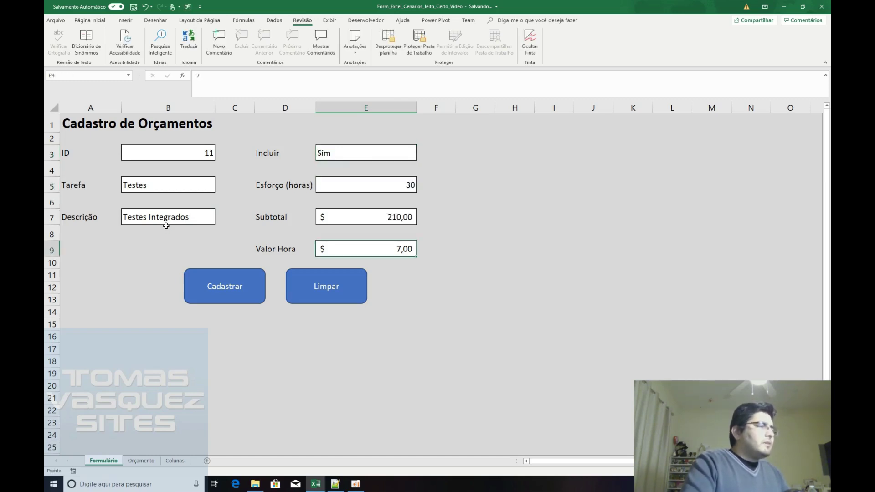
{"action": "type", "text": "10"}
{"action": "key", "text": "Return"}
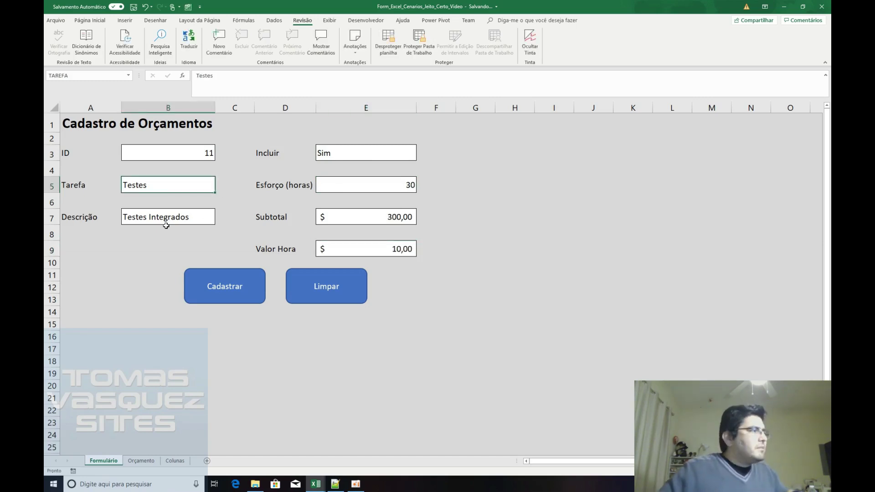
Register the entry, clear the form, and check the new Testes Integrados row on Orçamento
{"action": "left_click", "coordinate": [230, 296]}
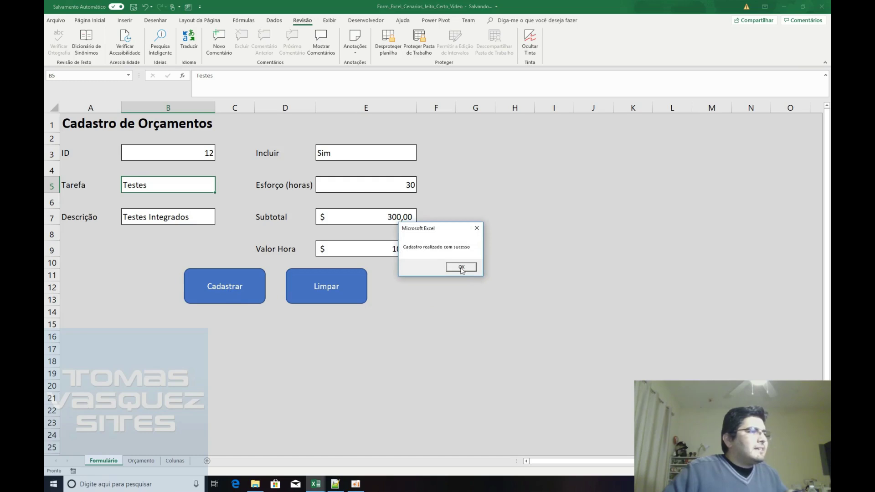
{"action": "left_click", "coordinate": [461, 268]}
{"action": "left_click", "coordinate": [334, 292]}
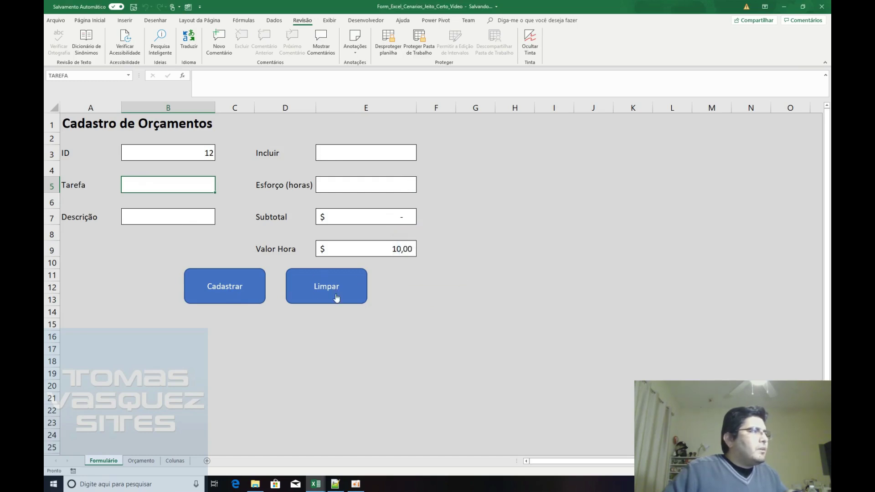
{"action": "left_click", "coordinate": [141, 460]}
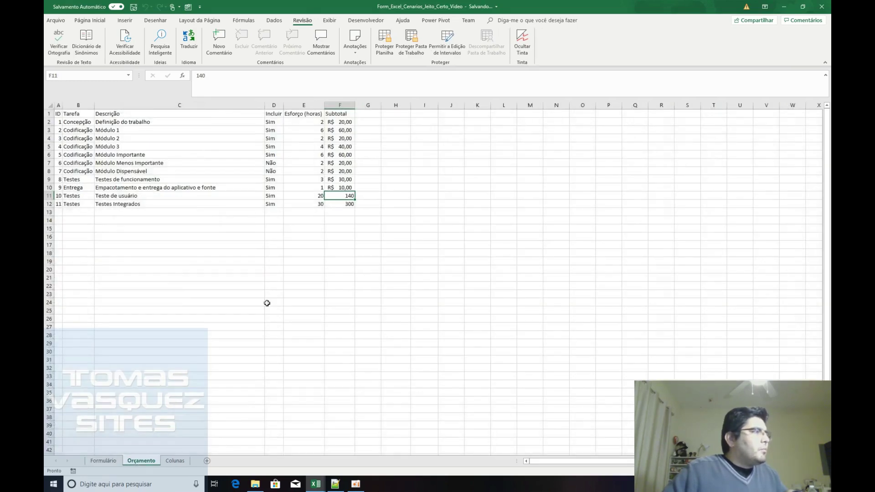
{"action": "left_click", "coordinate": [140, 206]}
Delete the MostrarNomes and TodasAsColunas subs from the VBA module, then return to Excel
{"action": "left_click", "coordinate": [340, 204]}
{"action": "left_click", "coordinate": [316, 484]}
{"action": "left_click", "coordinate": [330, 454]}
{"action": "left_click", "coordinate": [408, 231]}
{"action": "scroll", "coordinate": [409, 231], "scroll_direction": "down", "scroll_amount": 1}
{"action": "left_click_drag", "start_coordinate": [283, 331], "coordinate": [216, 224]}
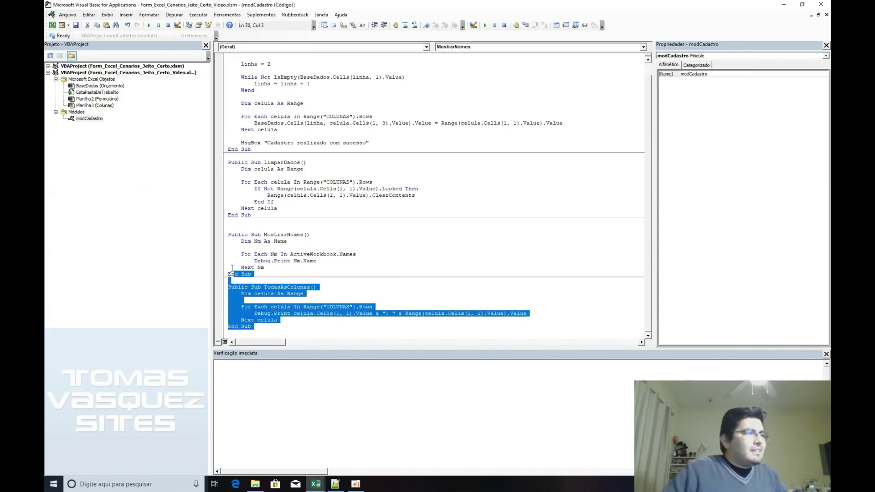
{"action": "key", "text": "Delete"}
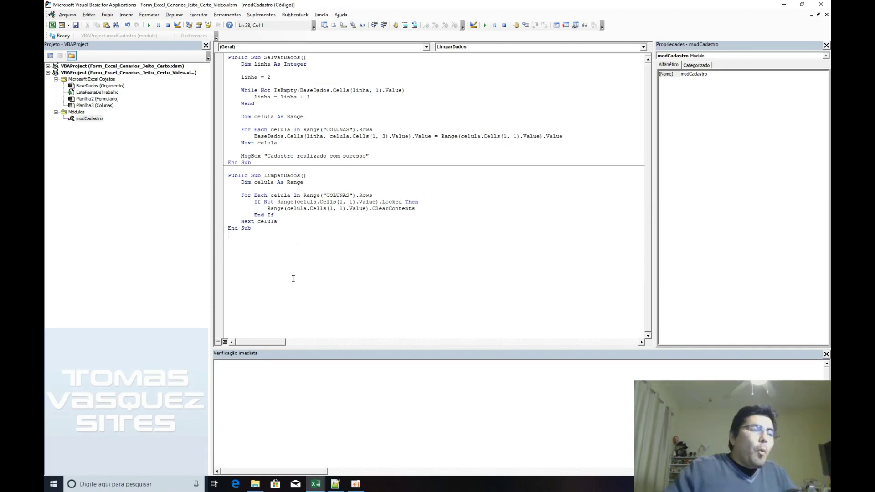
{"action": "left_click", "coordinate": [362, 486]}
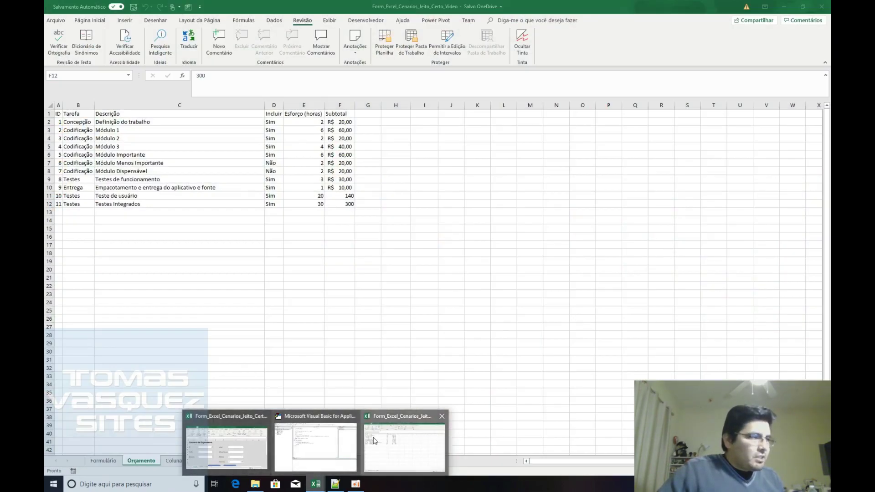
{"action": "left_click", "coordinate": [404, 444]}
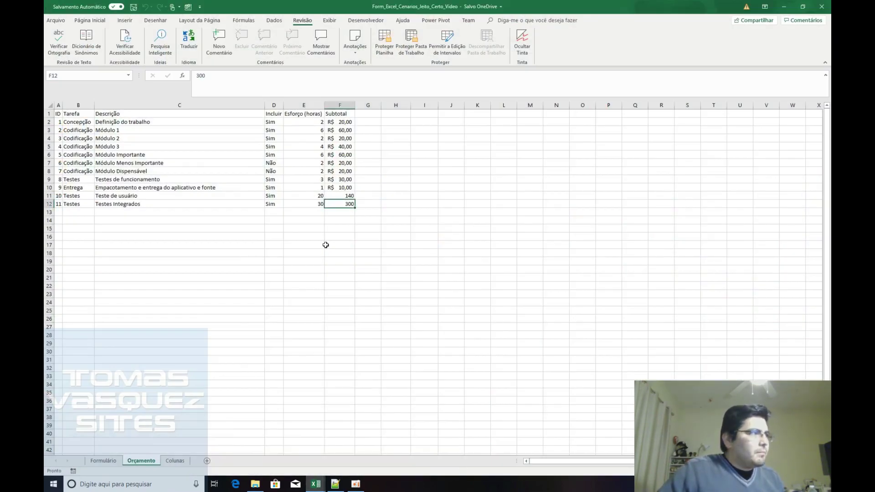
Review the Colunas mapping list from ID through the empty row 8
{"action": "left_click", "coordinate": [368, 114]}
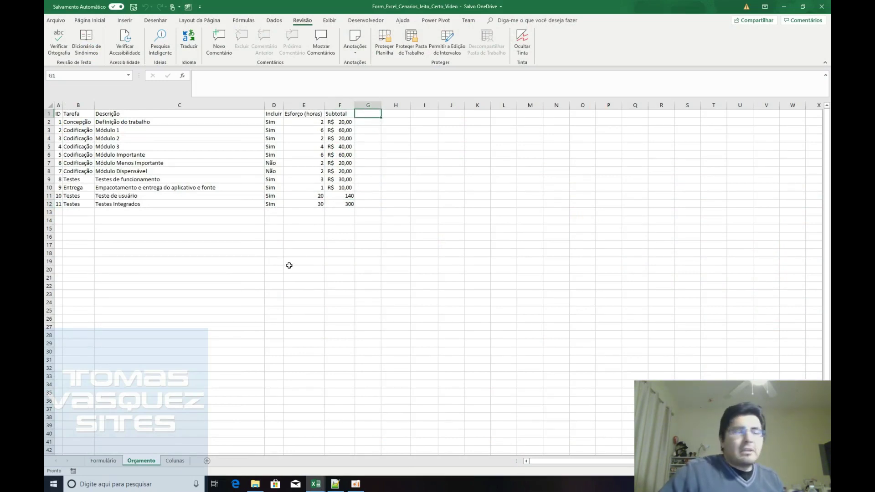
{"action": "left_click", "coordinate": [175, 461]}
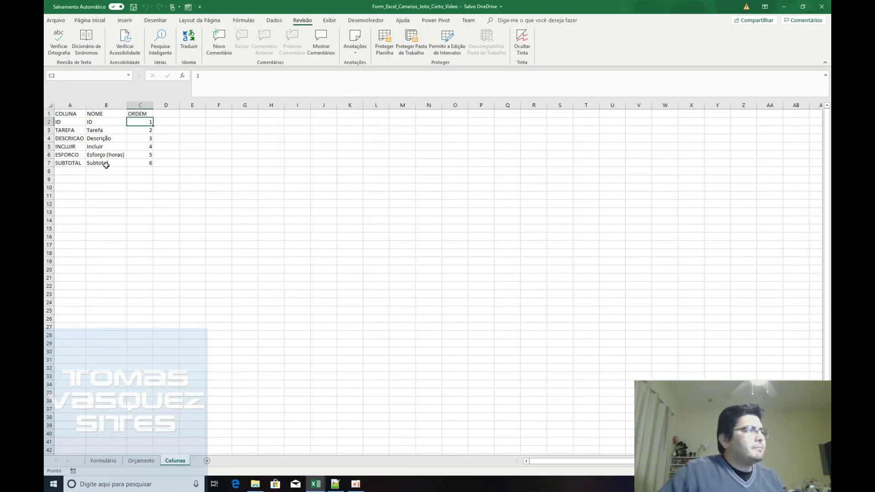
{"action": "left_click_drag", "start_coordinate": [80, 171], "coordinate": [137, 172]}
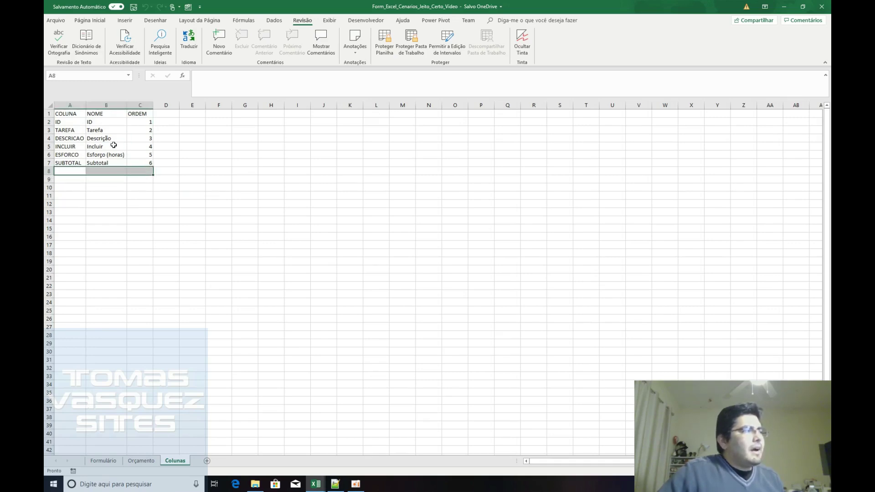
{"action": "left_click_drag", "start_coordinate": [66, 119], "coordinate": [142, 173]}
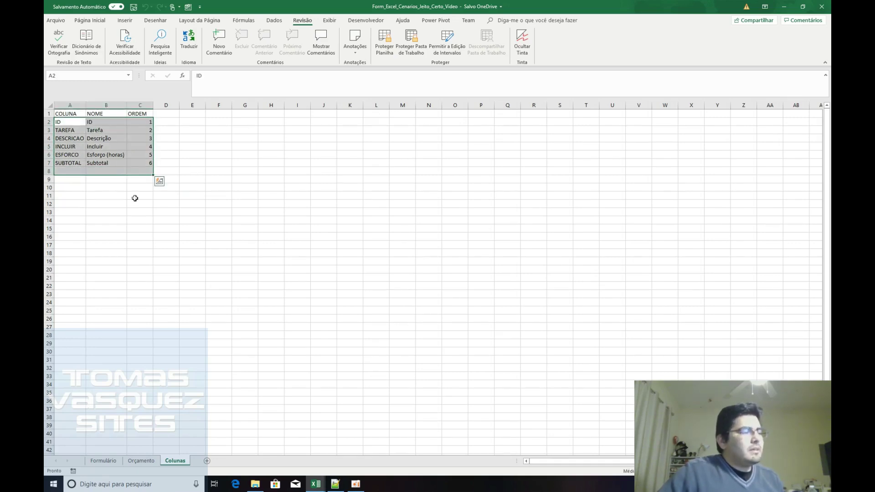
{"action": "left_click", "coordinate": [103, 460]}
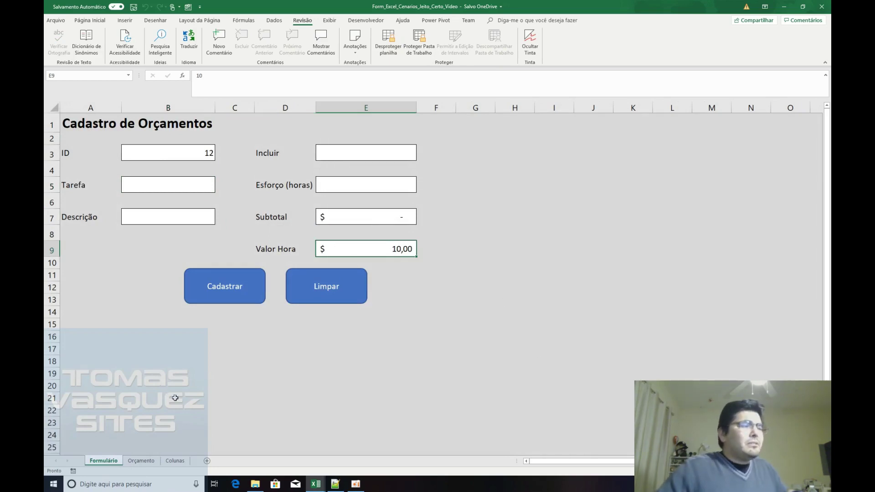
{"action": "left_click", "coordinate": [175, 461]}
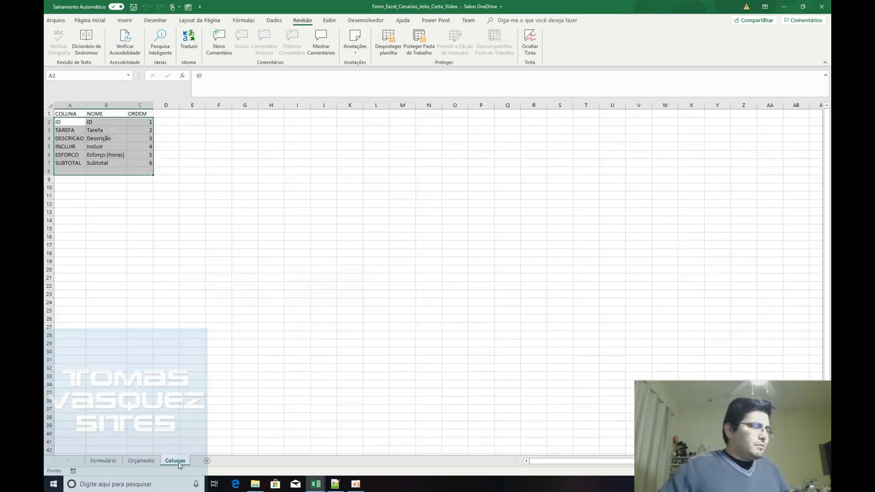
{"action": "left_click", "coordinate": [66, 165]}
Enter the header 'Valor Hora' in Orçamento cell G1
{"action": "left_click", "coordinate": [139, 460]}
{"action": "type", "text": "Valor Hora"}
{"action": "key", "text": "ctrl+Return"}
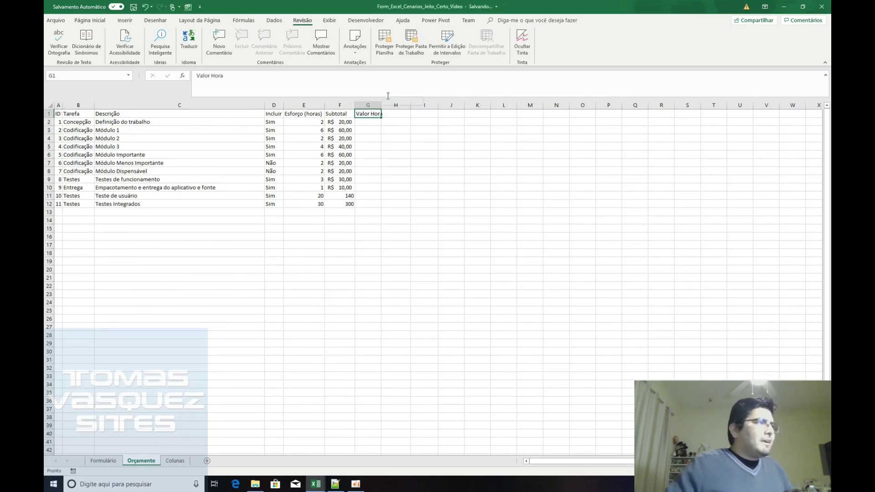
Autofit Orçamento column G and enter VALOR_HORA in Colunas cell A8
{"action": "double_click", "coordinate": [380, 104]}
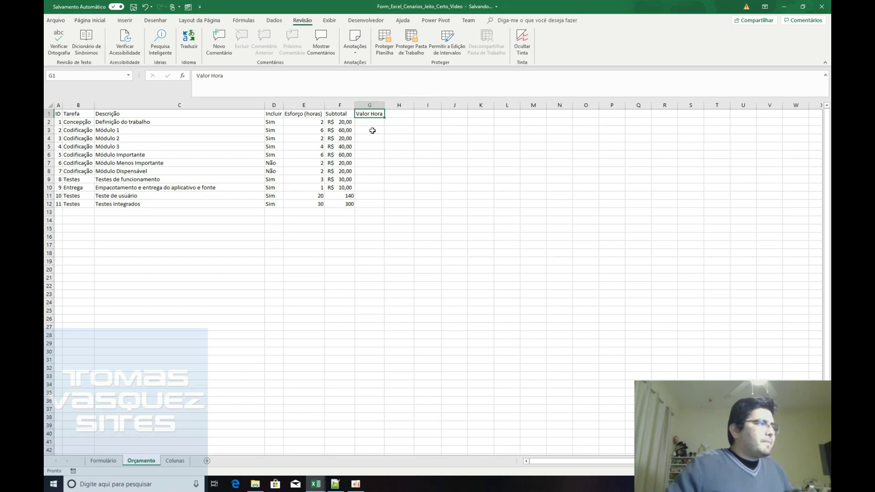
{"action": "left_click", "coordinate": [182, 461]}
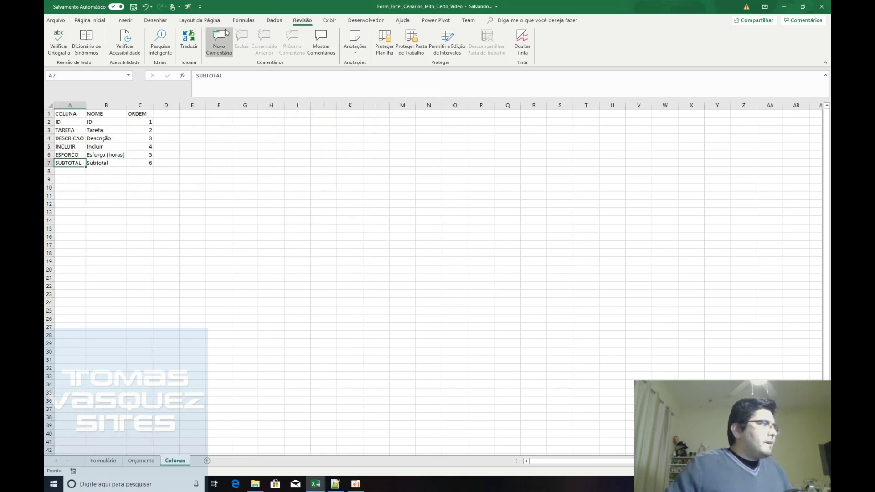
{"action": "left_click", "coordinate": [144, 169]}
{"action": "left_click", "coordinate": [79, 172]}
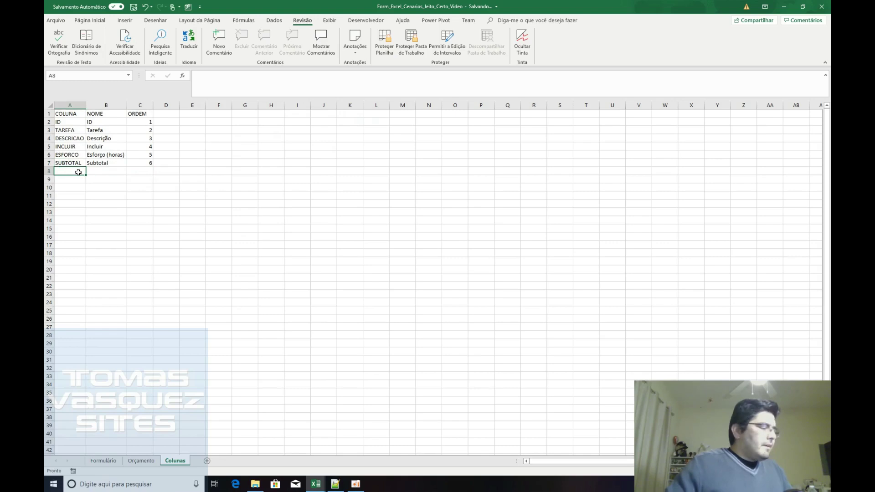
{"action": "type", "text": "VALOR"}
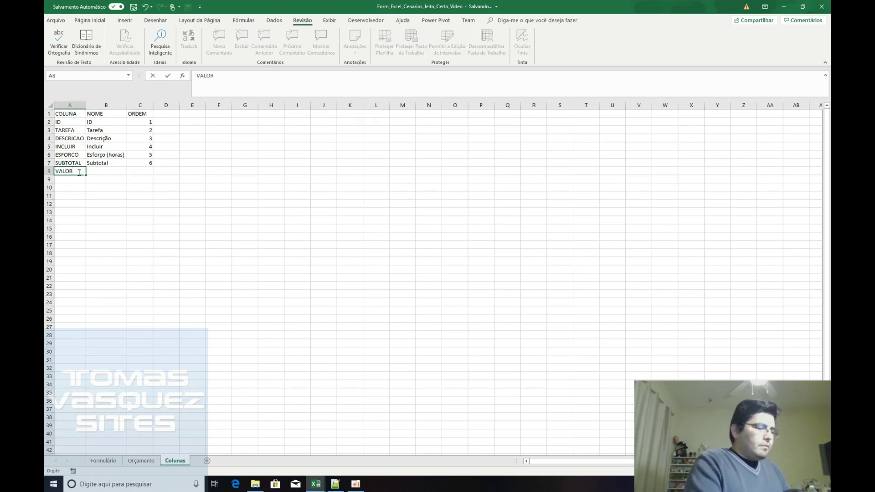
{"action": "type", "text": "_HORA"}
{"action": "key", "text": "Return"}
{"action": "left_click", "coordinate": [78, 172]}
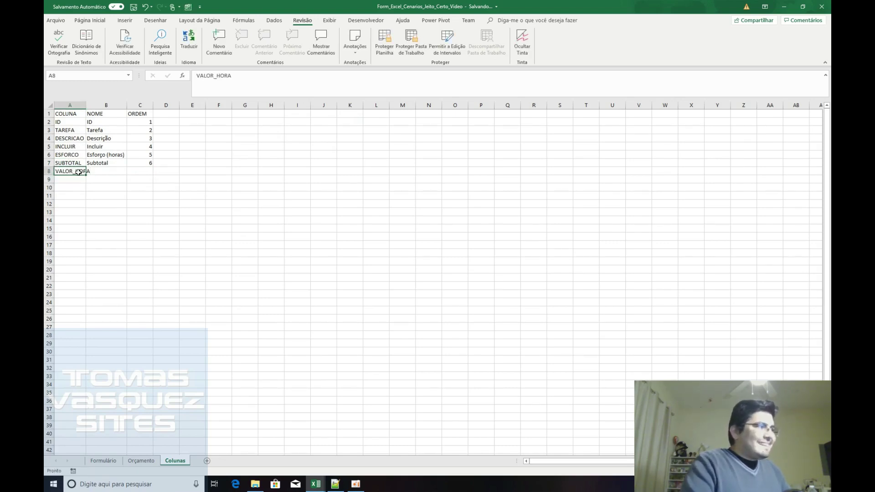
Copy the Valor Hora header from Orçamento G1 into Colunas cell B8
{"action": "key", "text": "ctrl+Page_Up"}
{"action": "key", "text": "ctrl+c"}
{"action": "left_click", "coordinate": [174, 460]}
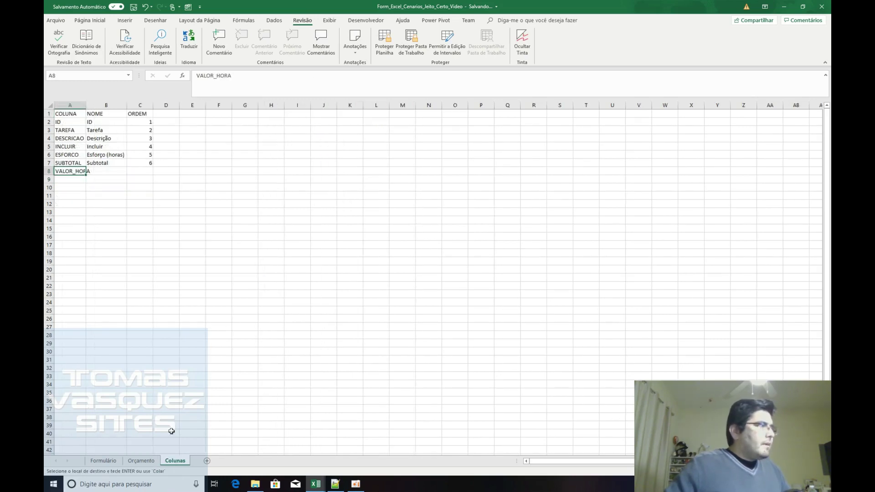
{"action": "left_click", "coordinate": [99, 172]}
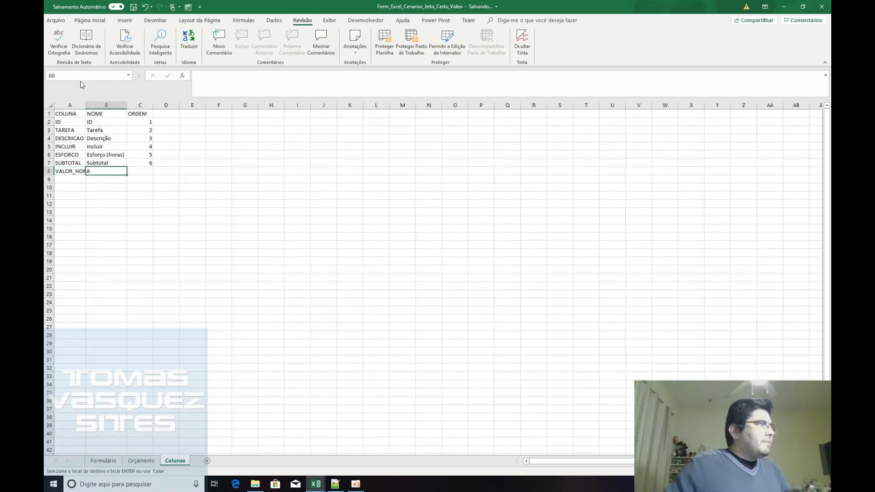
{"action": "key", "text": "ctrl+v"}
{"action": "left_click", "coordinate": [140, 171]}
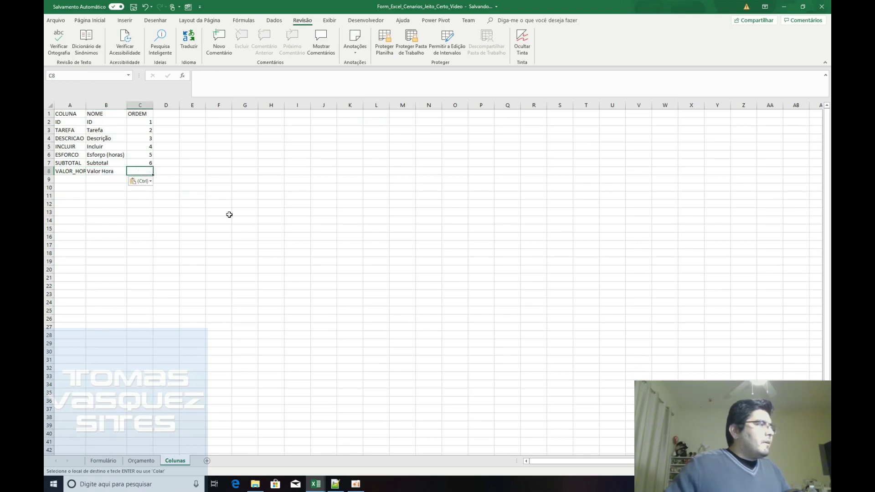
{"action": "key", "text": "ctrl+Page_Up"}
{"action": "key", "text": "ctrl+Page_Up"}
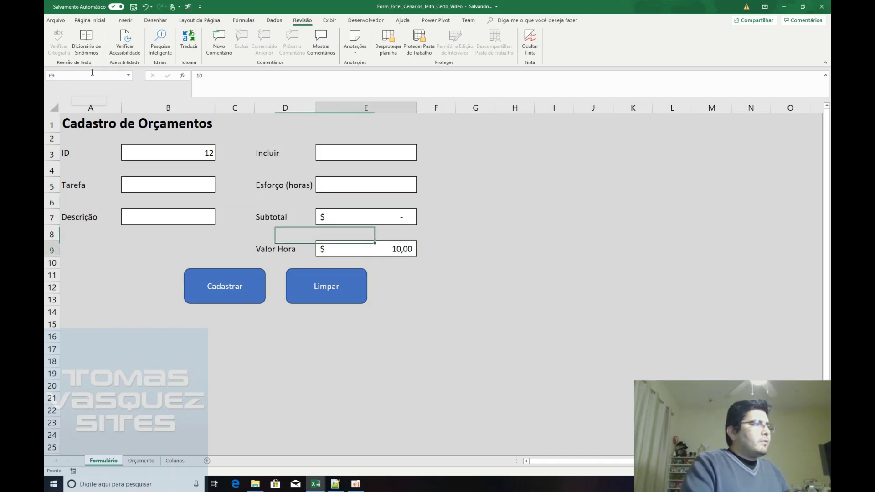
Unprotect the Formulário sheet and name the selected cell VALOR via the Name Box
{"action": "left_click", "coordinate": [388, 41]}
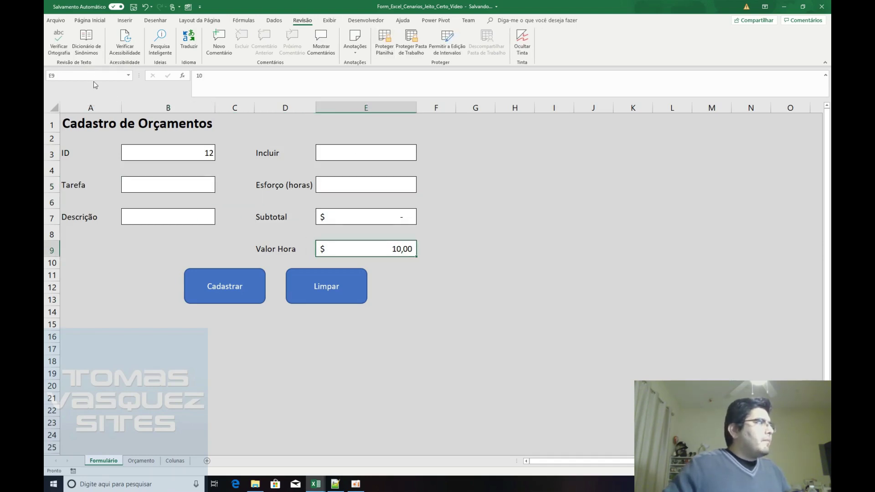
{"action": "type", "text": "VALOR"}
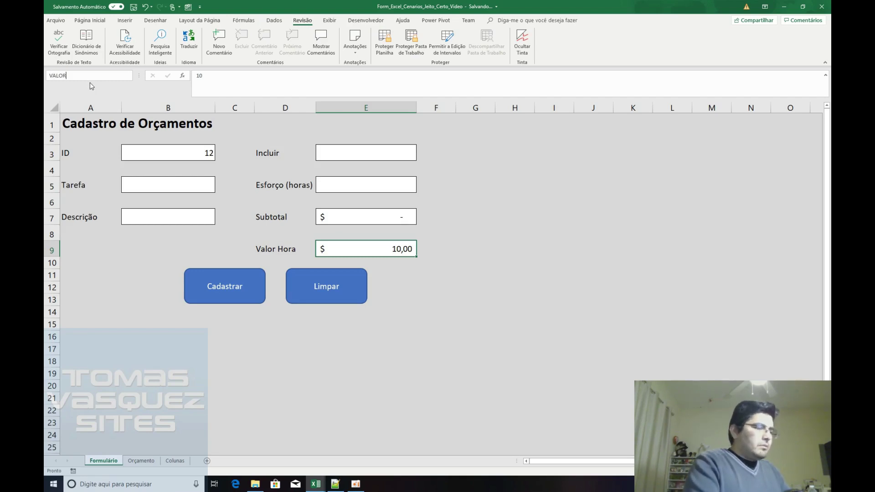
{"action": "key", "text": "Return"}
{"action": "key", "text": "Up"}
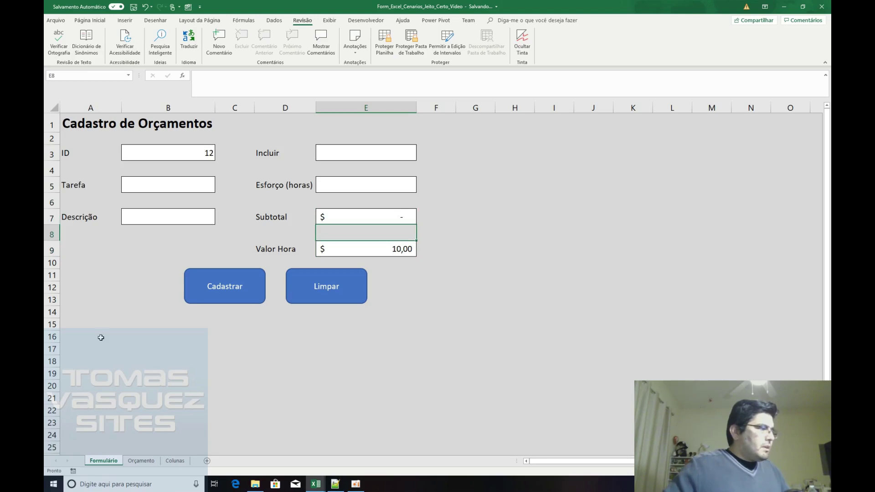
Check Colunas B8 and Orçamento's empty Valor Hora cells G2:G11, then open Proteger Planilha
{"action": "left_click", "coordinate": [175, 460]}
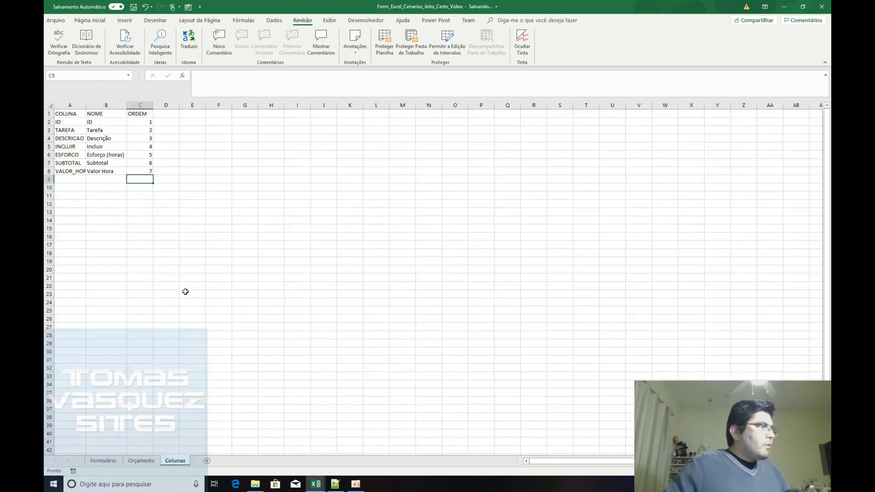
{"action": "left_click", "coordinate": [125, 170]}
{"action": "left_click", "coordinate": [150, 462]}
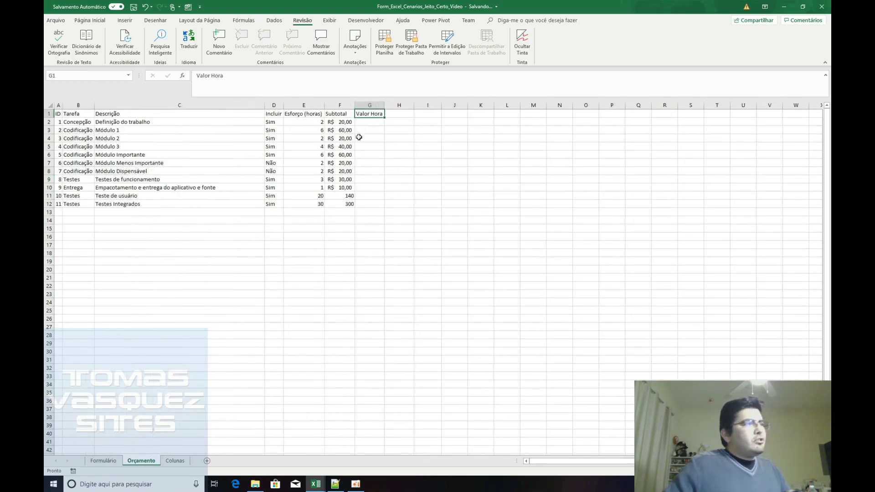
{"action": "mouse_move", "coordinate": [368, 123]}
{"action": "left_mouse_down"}
{"action": "mouse_move", "coordinate": [369, 196]}
{"action": "mouse_move", "coordinate": [373, 186]}
{"action": "left_mouse_up"}
{"action": "left_click", "coordinate": [103, 461]}
{"action": "left_click", "coordinate": [384, 40]}
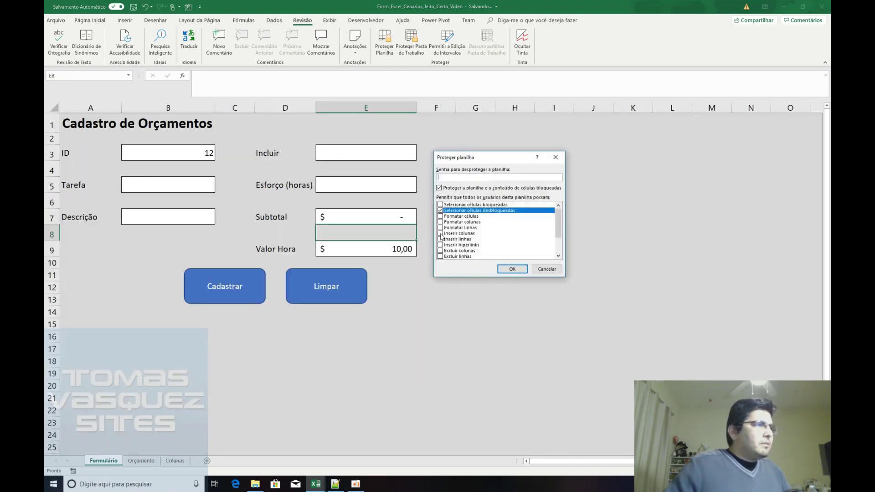
Re-protect Formulário and enter Tarefa 'Testes' with description 'Testes unitários'
{"action": "left_click", "coordinate": [512, 268]}
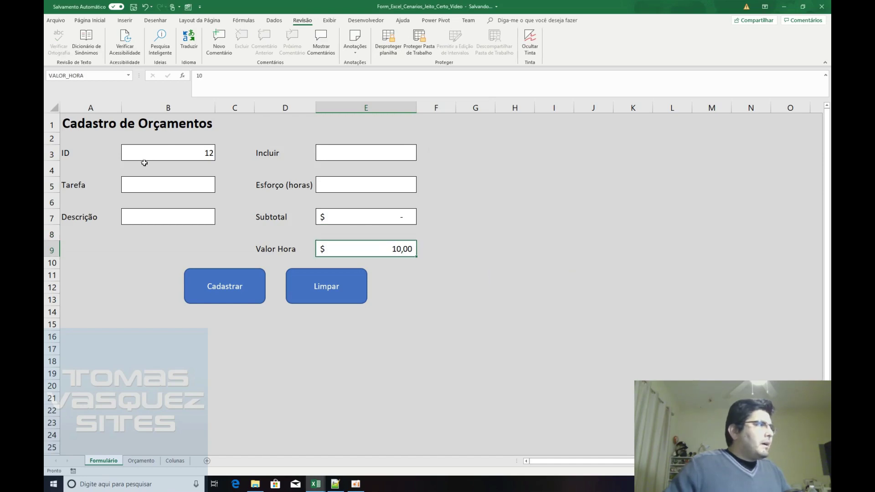
{"action": "left_click", "coordinate": [157, 186]}
{"action": "type", "text": "Testes"}
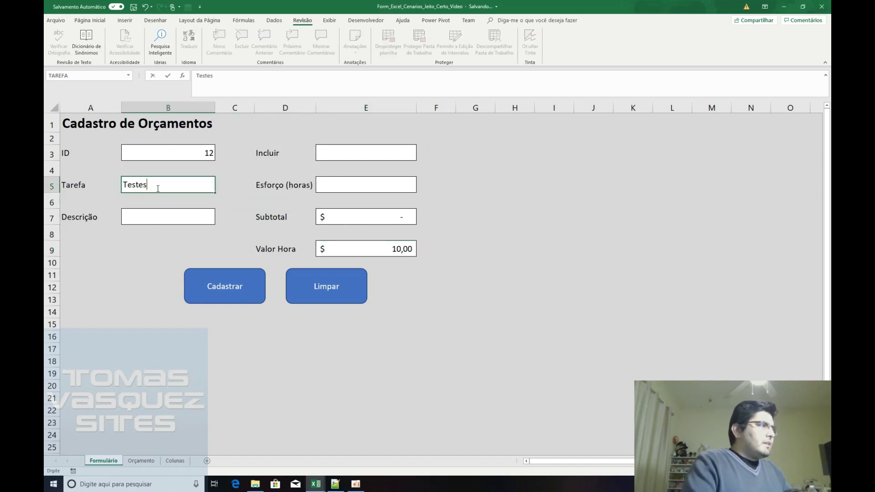
{"action": "key", "text": "Return"}
{"action": "type", "text": "Testes"}
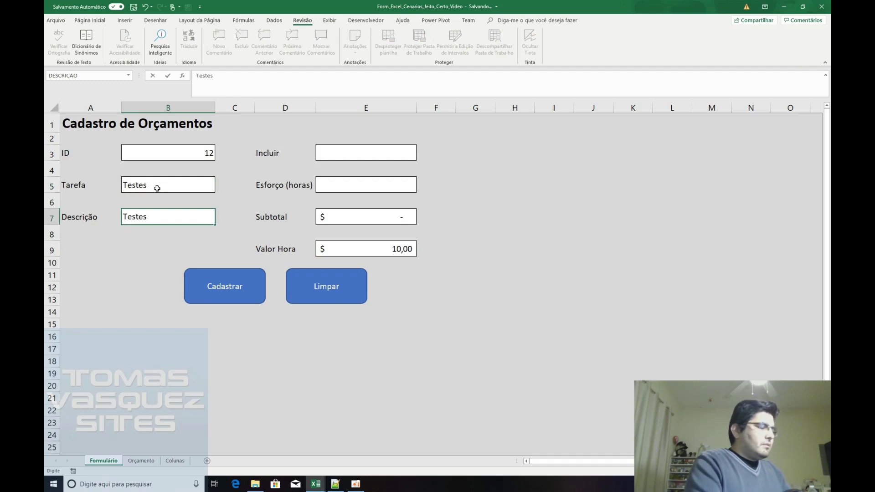
{"action": "type", "text": " unitários"}
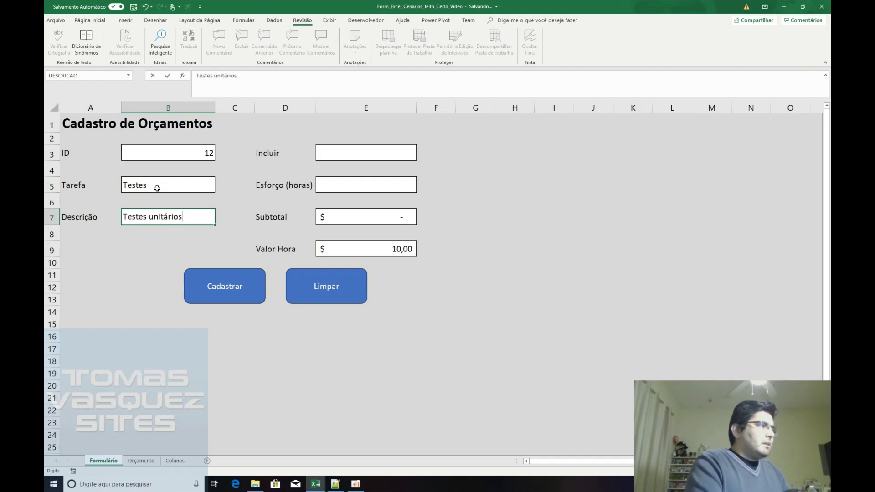
{"action": "key", "text": "Return"}
Set Incluir to Sim and Esforço to 50 hours
{"action": "key", "text": "Return"}
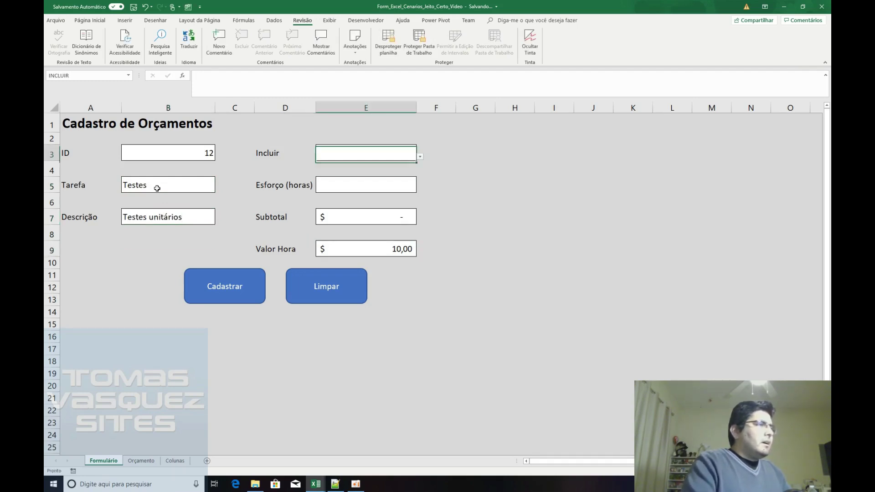
{"action": "type", "text": "s"}
{"action": "key", "text": "Return"}
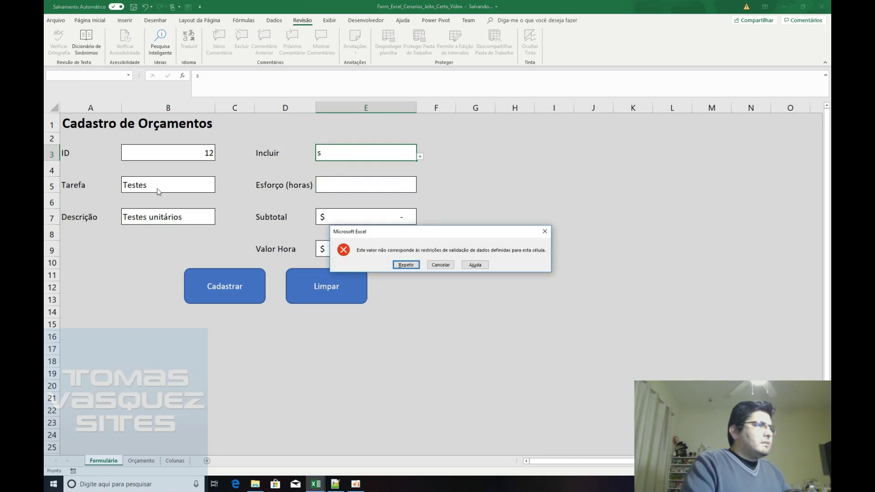
{"action": "key", "text": "Escape"}
{"action": "left_click", "coordinate": [157, 188]}
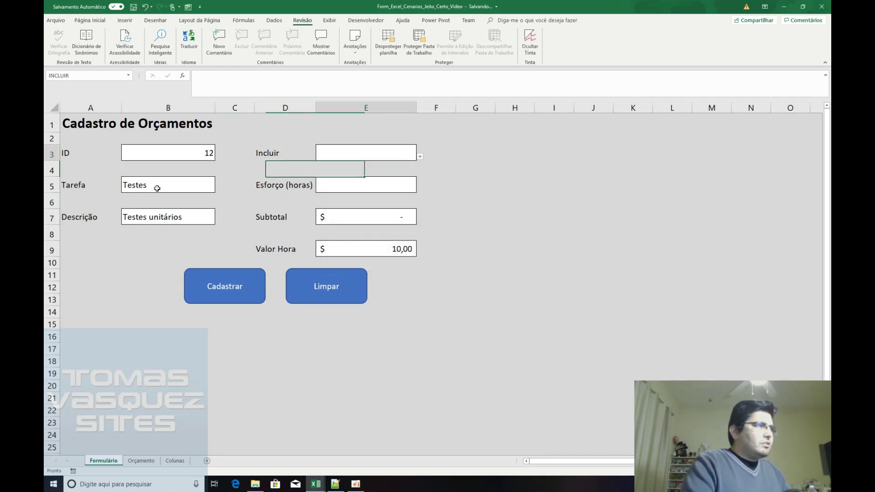
{"action": "key", "text": "alt+Down"}
{"action": "key", "text": "Down"}
{"action": "key", "text": "Return"}
{"action": "key", "text": "Tab"}
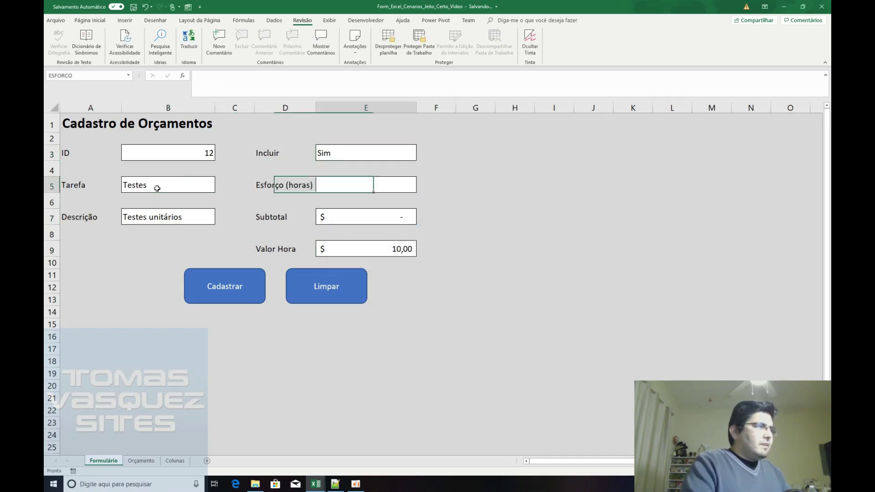
{"action": "type", "text": "50"}
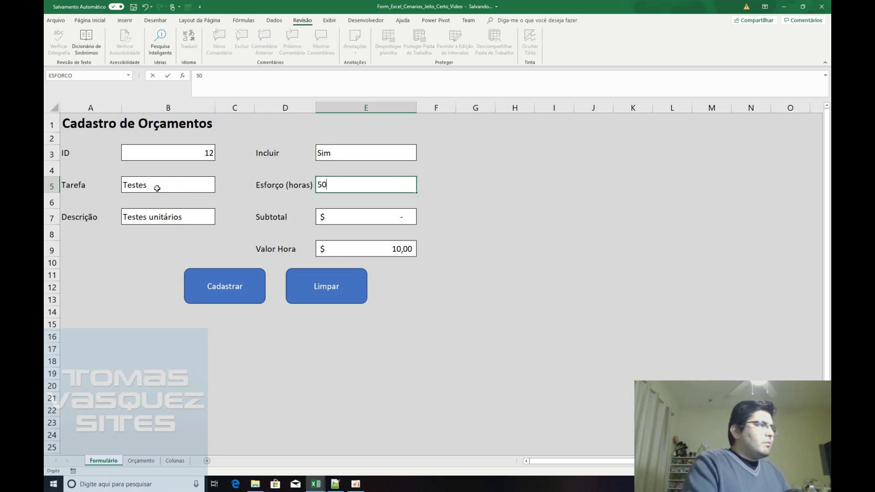
{"action": "key", "text": "Return"}
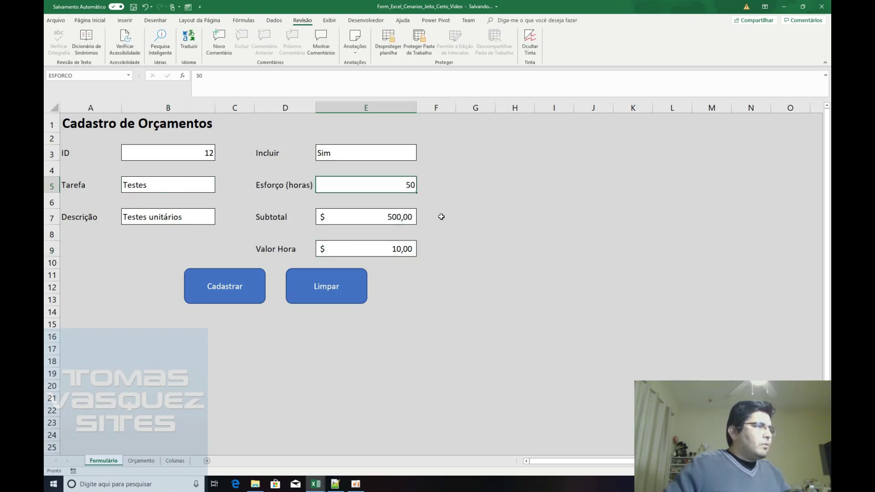
Enter Valor Hora 15 and register the entry, dismissing the success message
{"action": "left_click", "coordinate": [405, 248]}
{"action": "type", "text": "15"}
{"action": "key", "text": "Tab"}
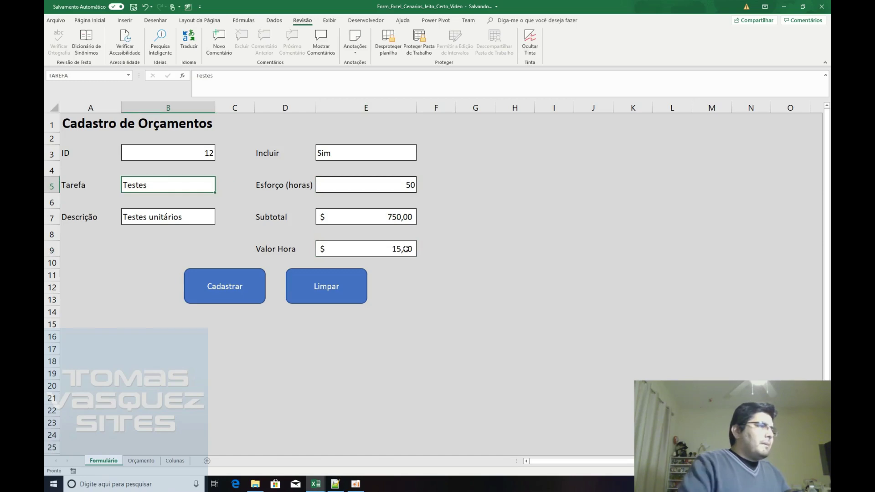
{"action": "left_click", "coordinate": [234, 290]}
{"action": "left_click", "coordinate": [471, 269]}
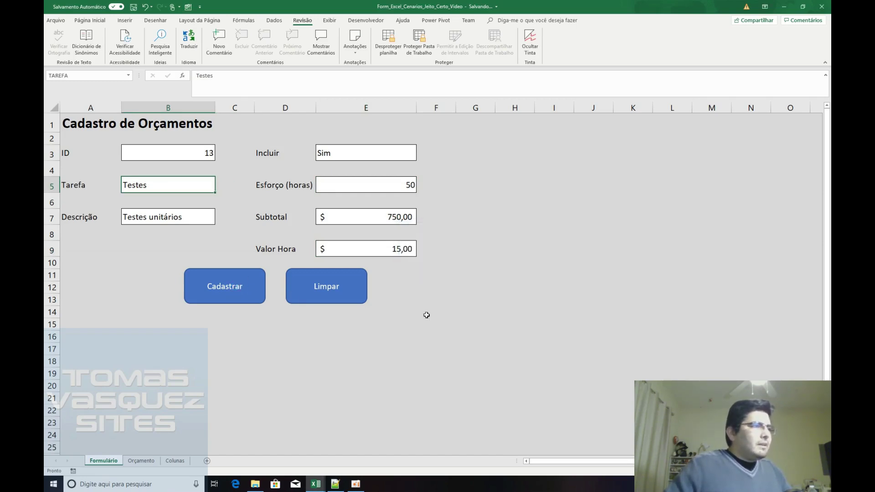
Check Orçamento's empty Valor Hora cell in row 13 and inspect the Colunas mapping rows
{"action": "left_click", "coordinate": [140, 461]}
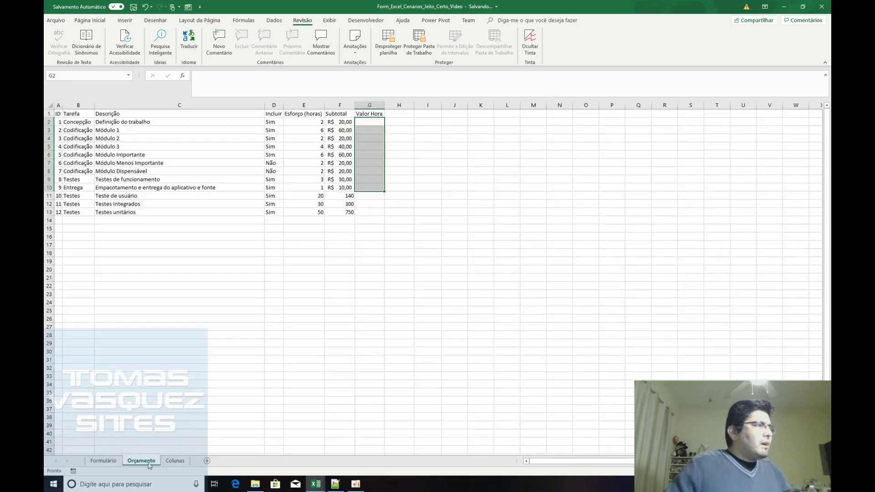
{"action": "left_click", "coordinate": [367, 210]}
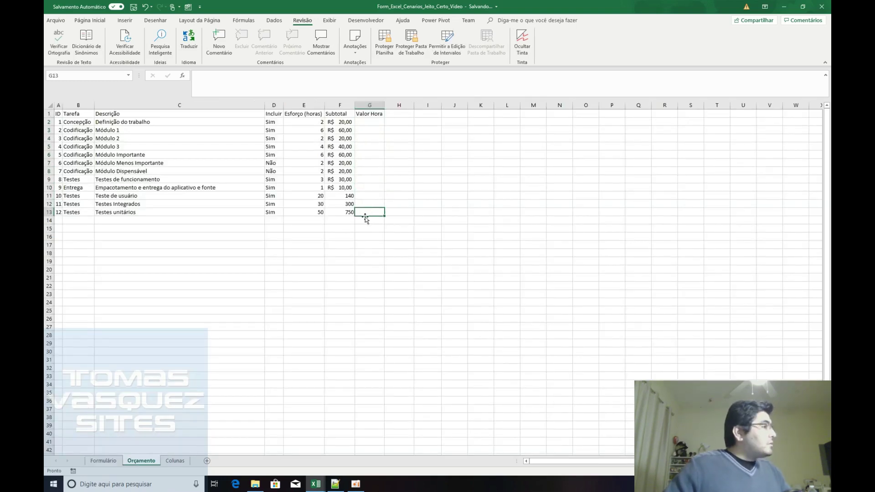
{"action": "left_click", "coordinate": [175, 461]}
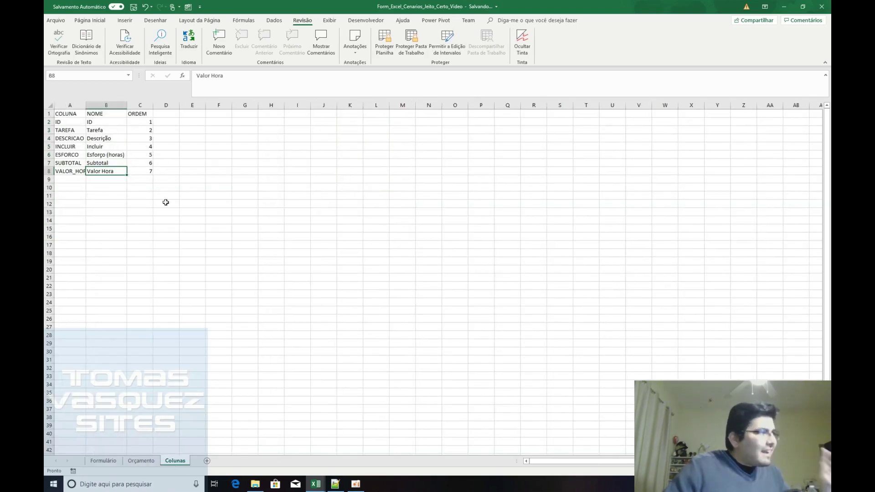
{"action": "left_click_drag", "start_coordinate": [64, 121], "coordinate": [141, 172]}
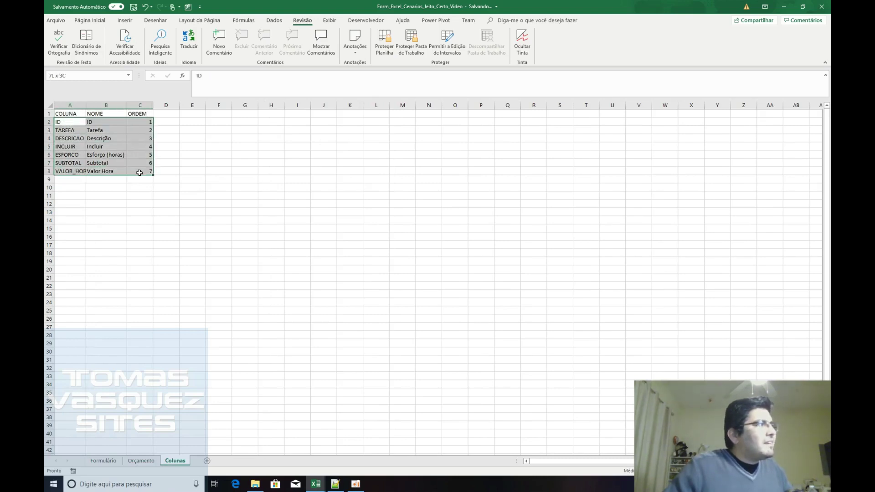
{"action": "left_click_drag", "start_coordinate": [73, 164], "coordinate": [153, 122]}
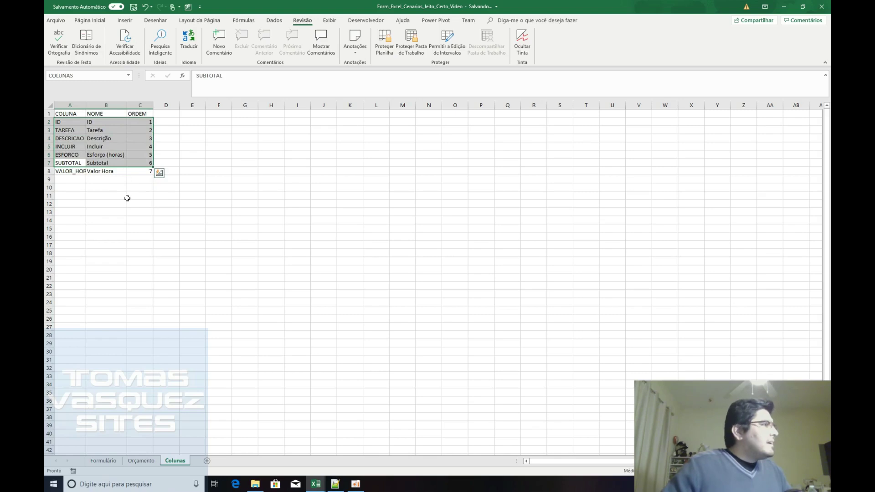
Change the COLUNAS name to =Colunas!$A$2:$C$8 in Name Manager and verify it
{"action": "left_click", "coordinate": [243, 21]}
{"action": "left_click", "coordinate": [308, 42]}
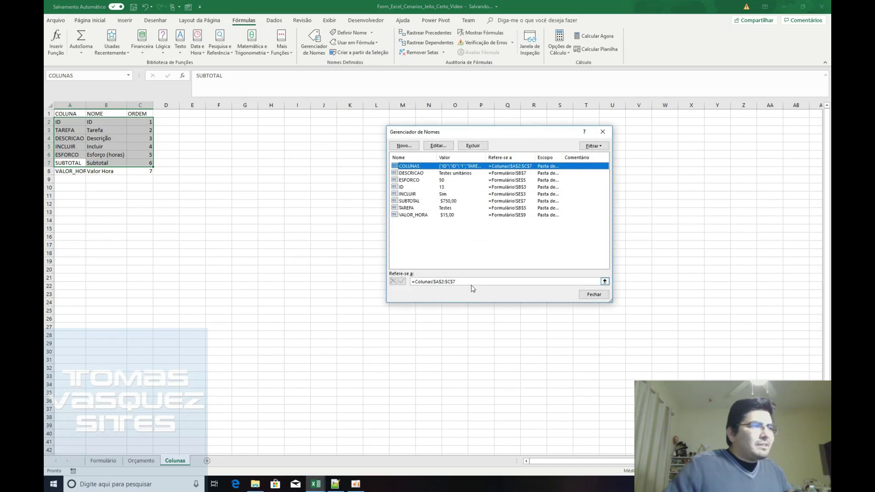
{"action": "left_click", "coordinate": [452, 282]}
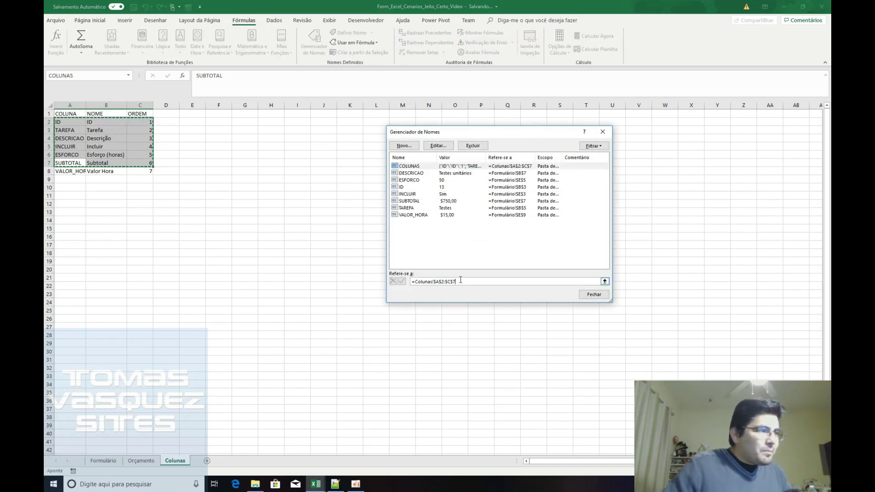
{"action": "key", "text": "BackSpace"}
{"action": "type", "text": "8"}
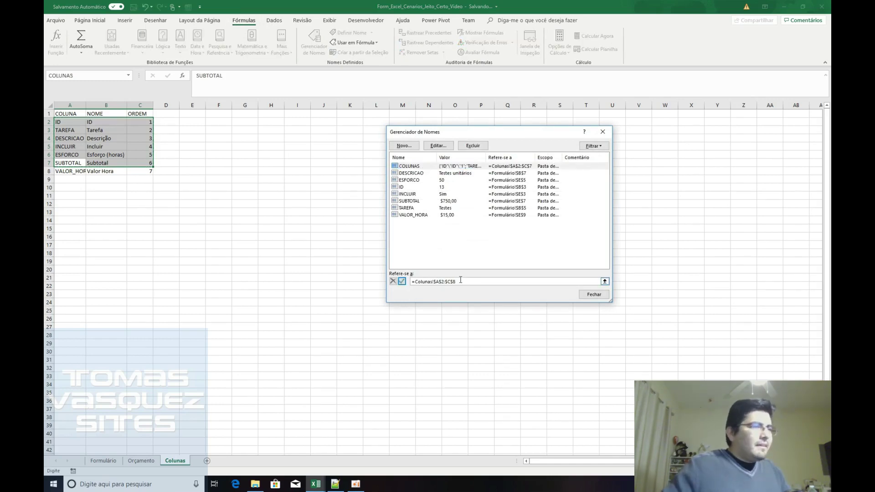
{"action": "left_click", "coordinate": [601, 295]}
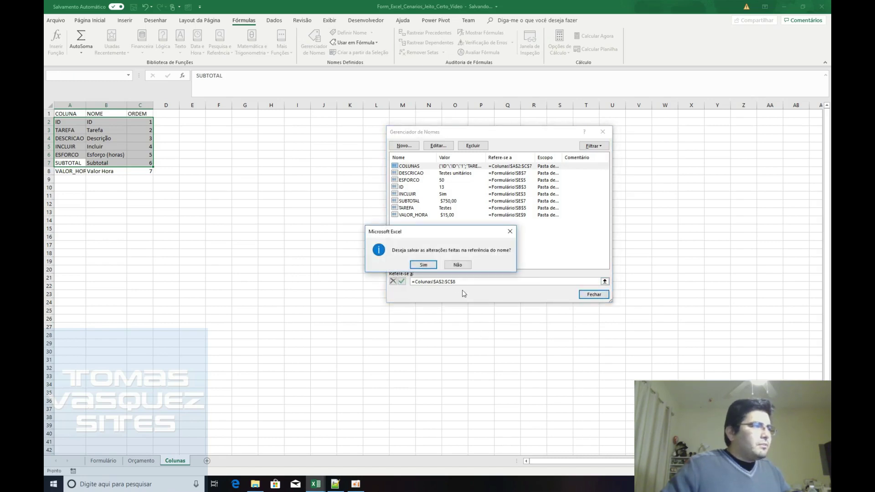
{"action": "left_click", "coordinate": [429, 265]}
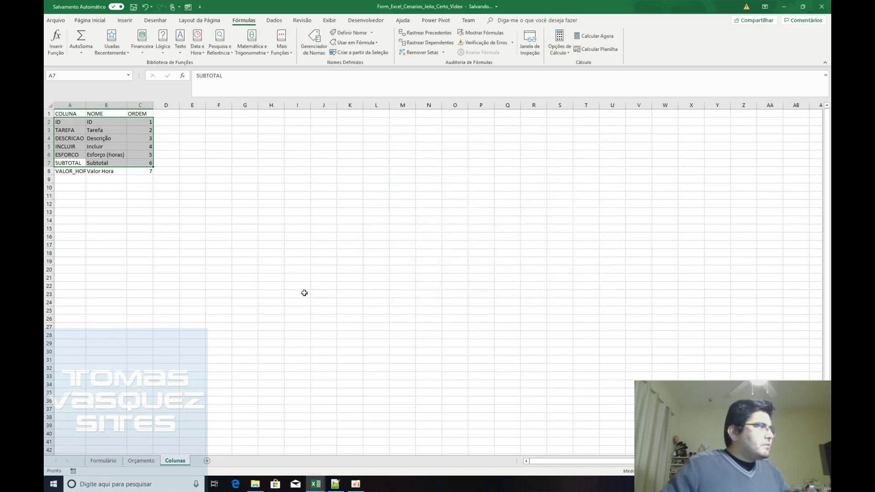
{"action": "left_click", "coordinate": [129, 75]}
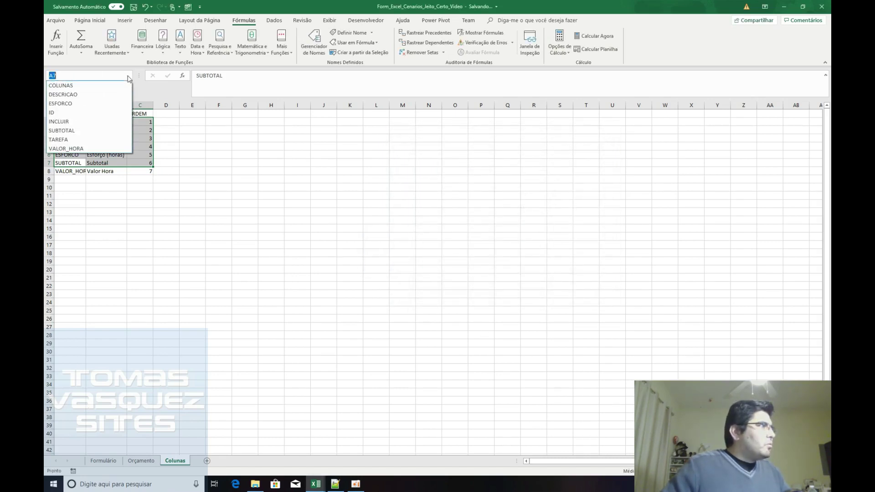
{"action": "left_click", "coordinate": [82, 84]}
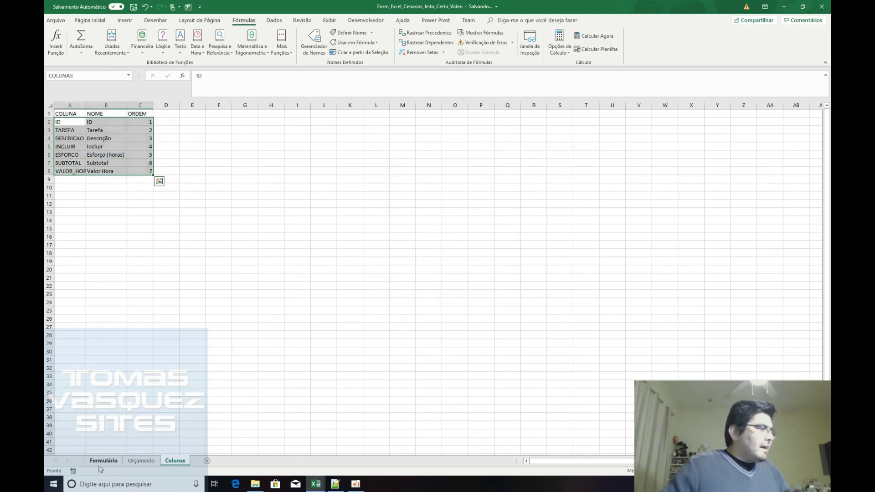
{"action": "left_click", "coordinate": [102, 461]}
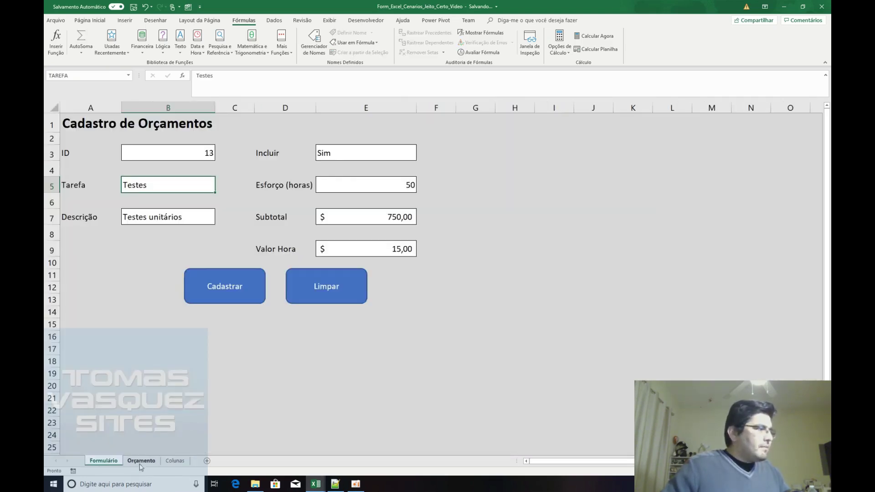
Register the Testes unitários entry again and confirm Orçamento row 14 shows Valor Hora 15
{"action": "left_click", "coordinate": [141, 460]}
{"action": "left_click", "coordinate": [121, 212]}
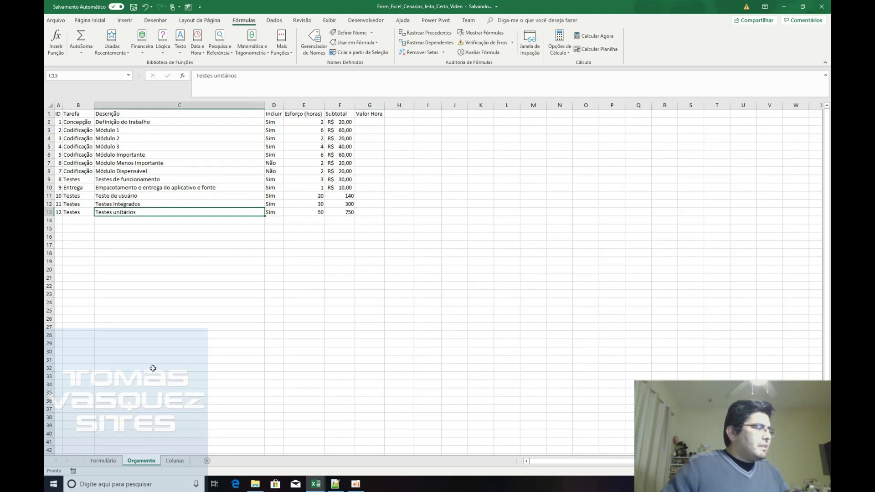
{"action": "left_click", "coordinate": [103, 461]}
{"action": "left_click", "coordinate": [199, 292]}
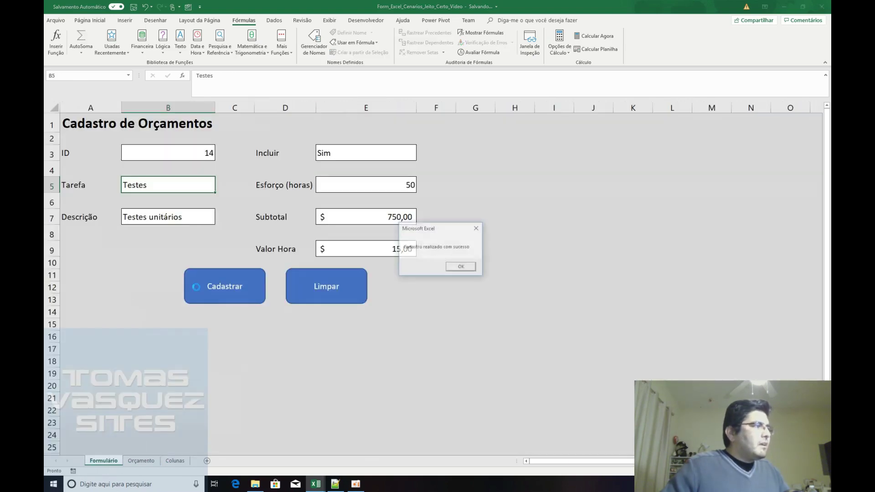
{"action": "left_click", "coordinate": [461, 268]}
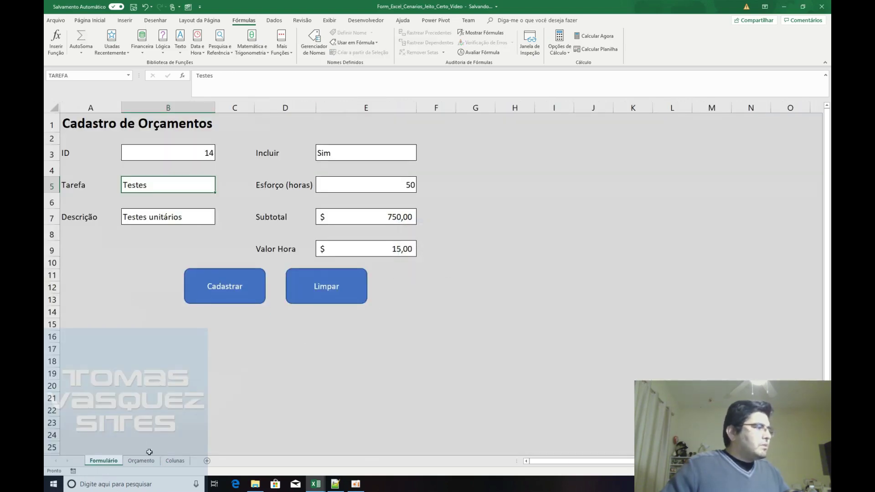
{"action": "left_click", "coordinate": [141, 461]}
{"action": "left_click", "coordinate": [372, 224]}
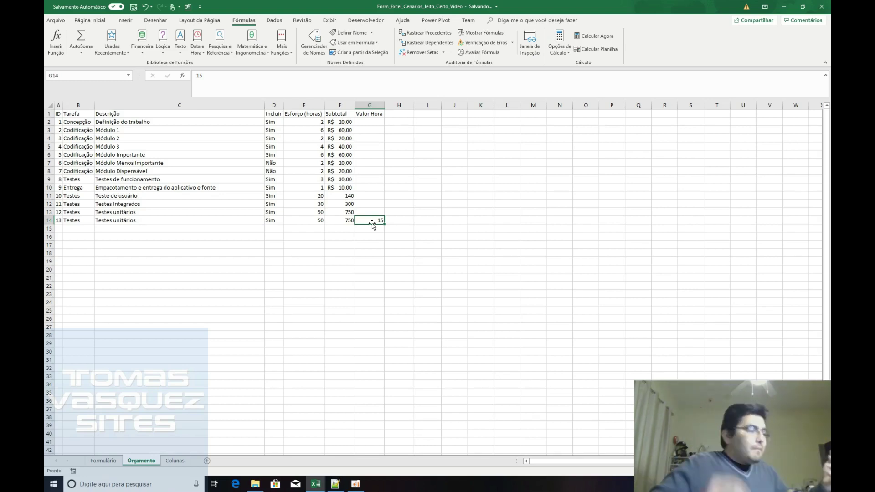
Bring up the VBA editor with the cursor inside modCadastro's LimparDados procedure
{"action": "mouse_move", "coordinate": [315, 483]}
{"action": "left_click", "coordinate": [314, 449]}
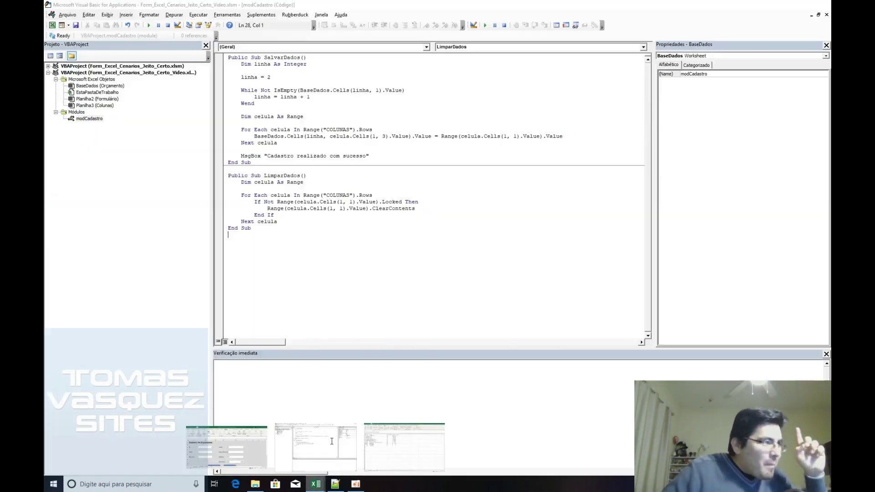
{"action": "left_click", "coordinate": [378, 188]}
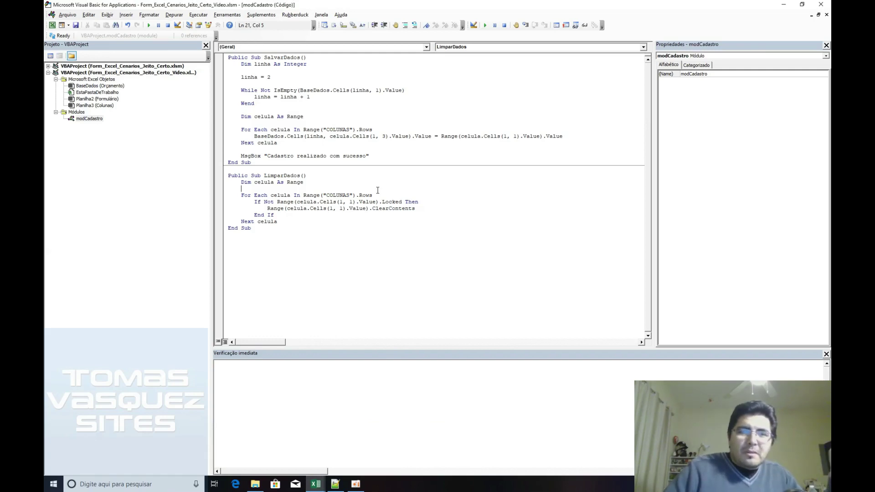